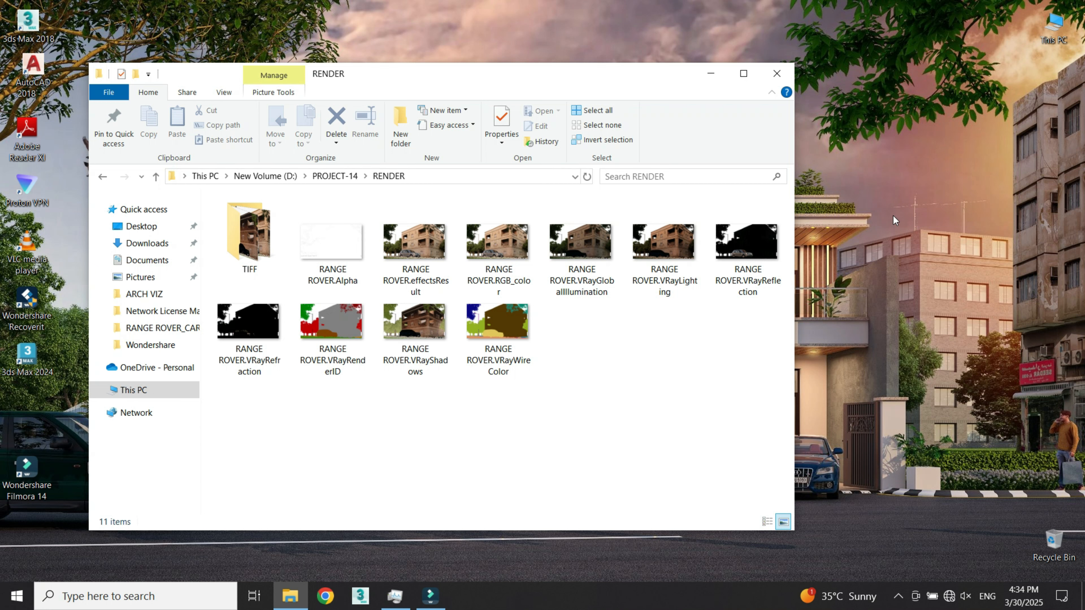
pyautogui.click(928, 259)
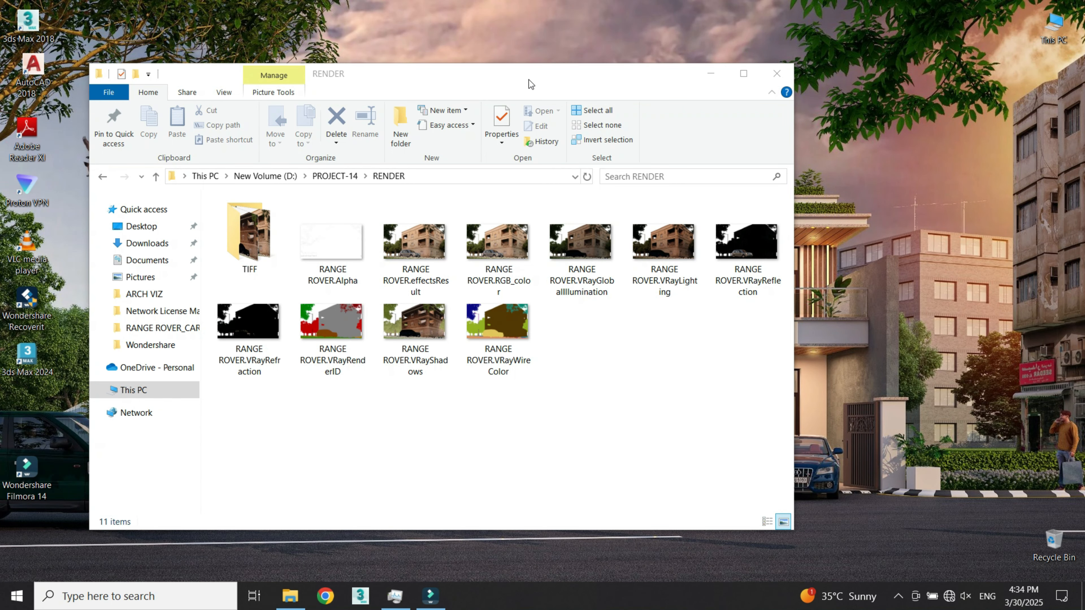
pyautogui.moveTo(528, 79); pyautogui.dragTo(526, 77)
pyautogui.click(704, 378)
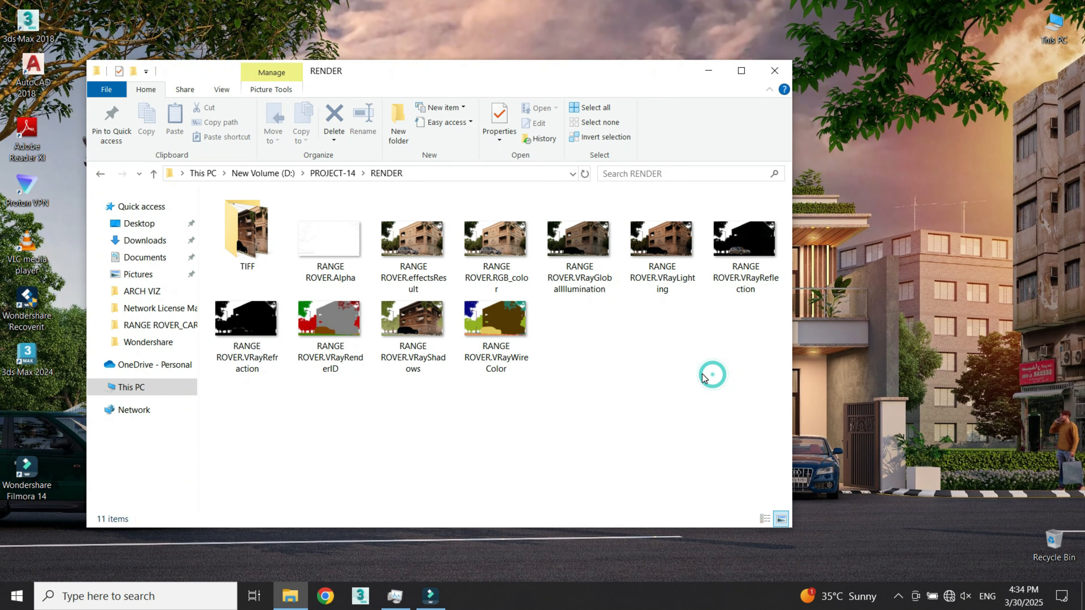
# - Look through the Range Rover render pass images in the RENDER folder, from effectsResult through VRayWireColor
pyautogui.click(421, 251)
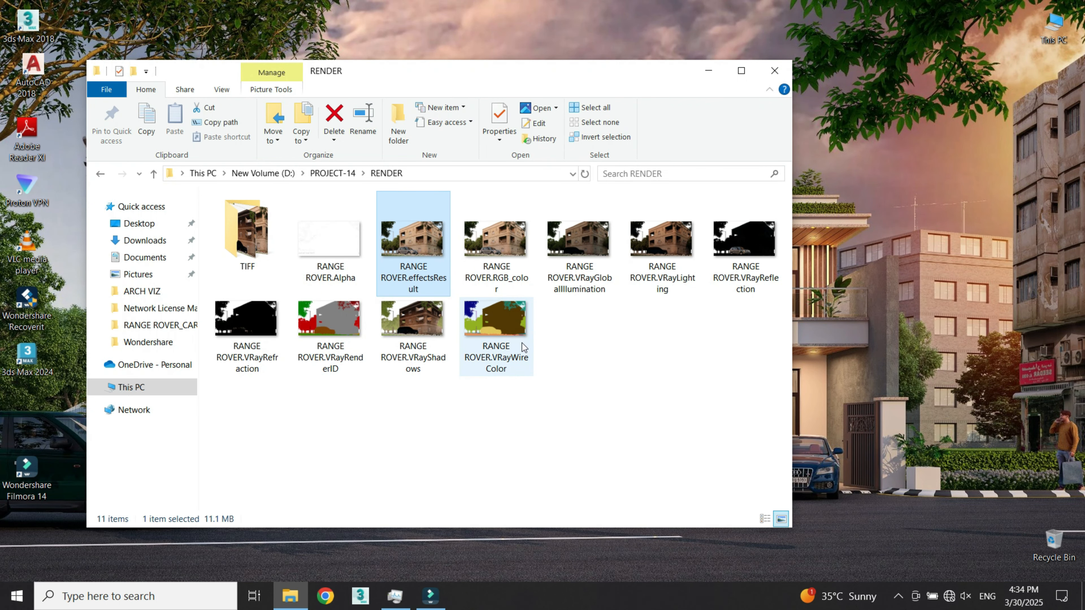
pyautogui.press('Return')
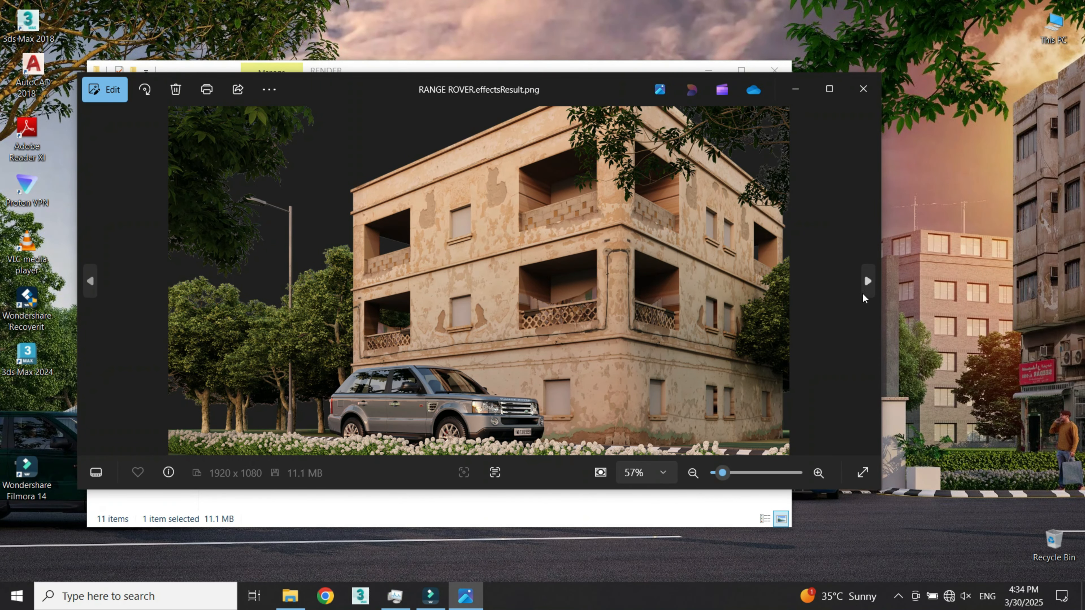
pyautogui.click(868, 282)
pyautogui.click(868, 283)
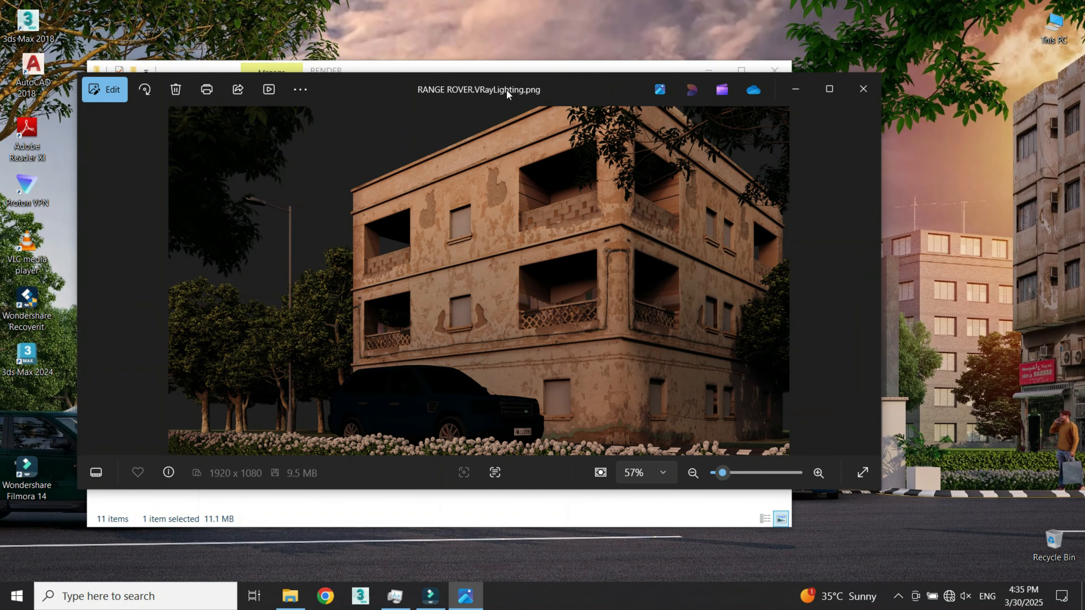
pyautogui.click(867, 280)
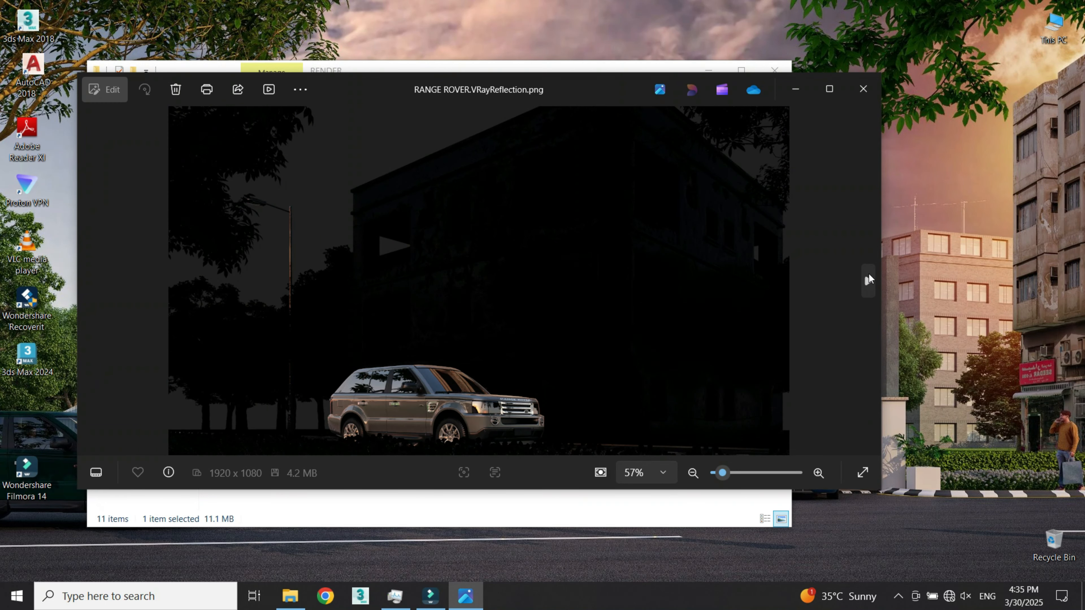
pyautogui.click(868, 278)
pyautogui.click(868, 279)
pyautogui.click(868, 279)
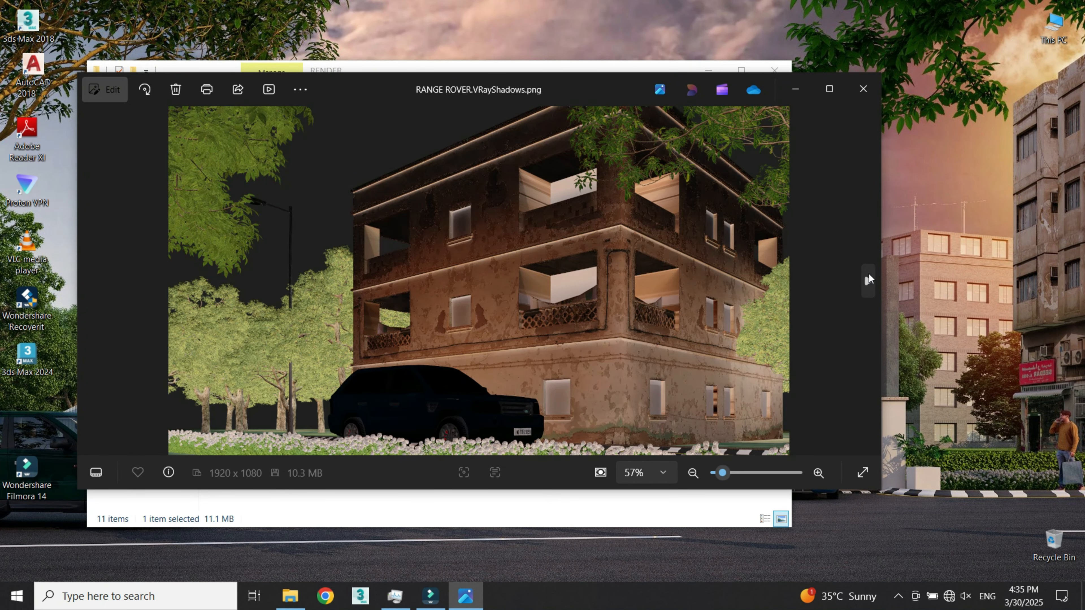
pyautogui.click(869, 277)
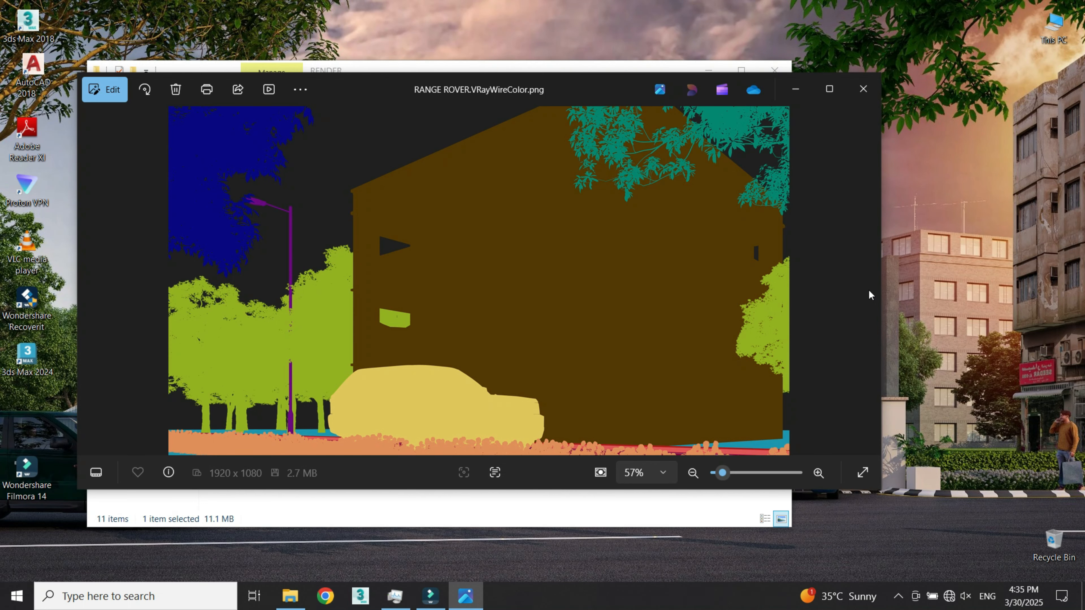
pyautogui.click(863, 89)
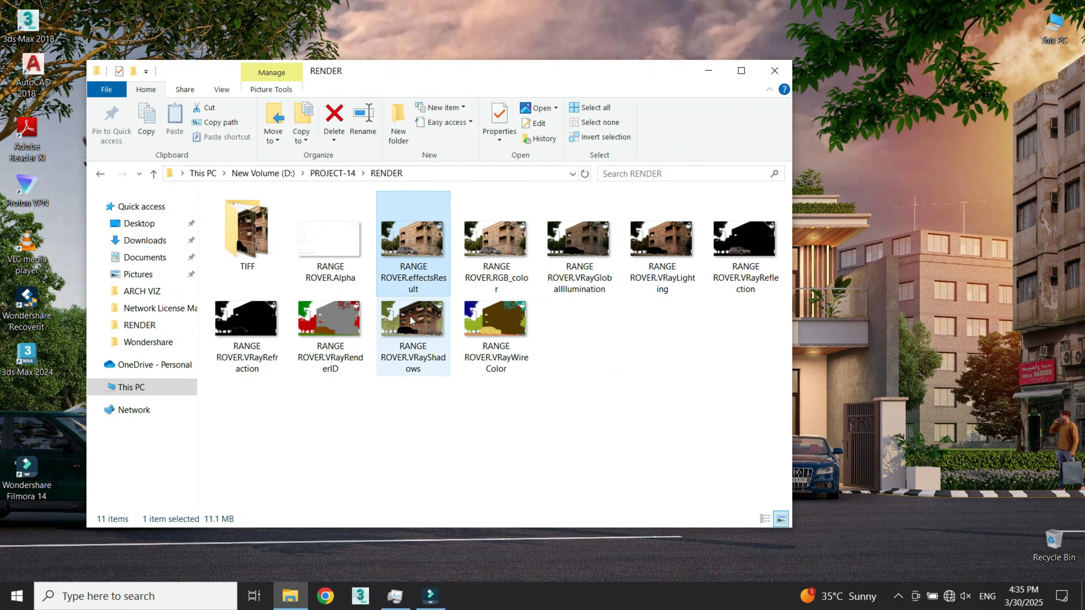
# - View the effectsResult render from the RENDER folder, and its version in the TIFF subfolder
pyautogui.click(592, 365)
pyautogui.doubleClick(412, 239)
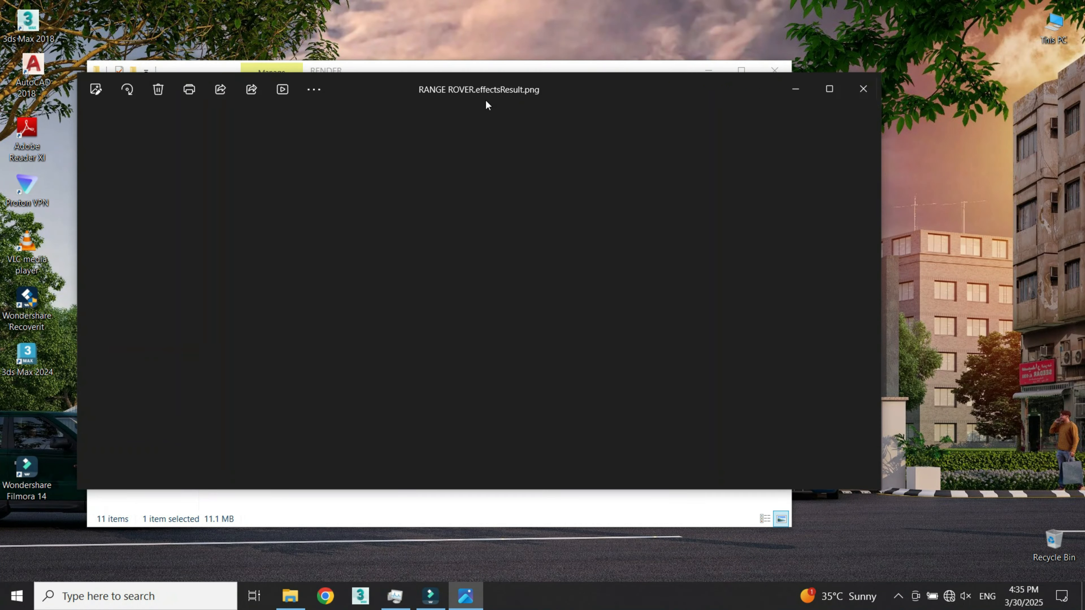
pyautogui.click(863, 89)
pyautogui.doubleClick(246, 226)
pyautogui.doubleClick(331, 228)
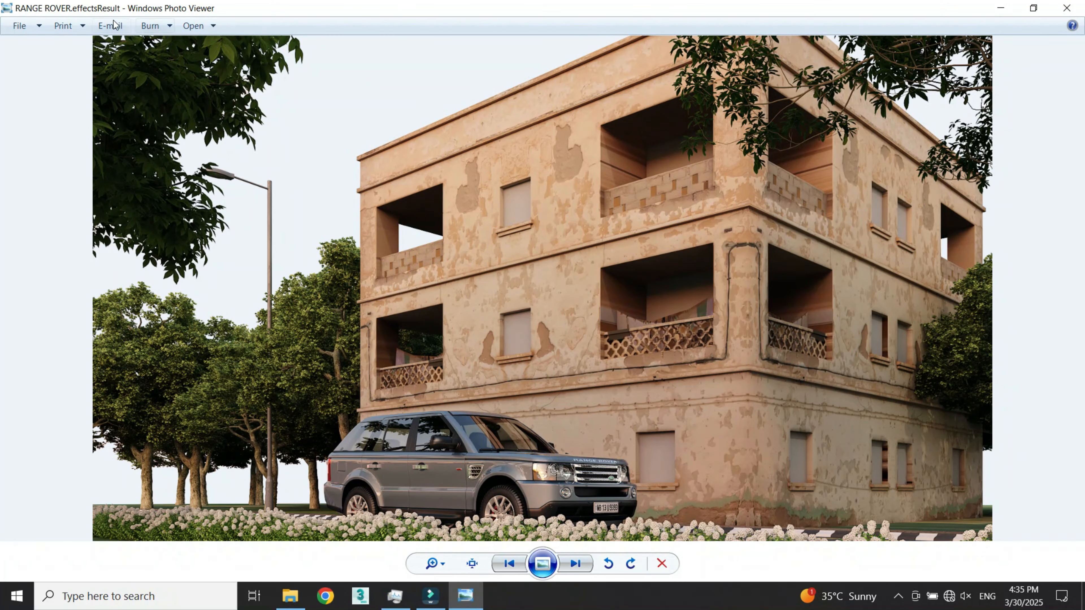
pyautogui.click(1066, 7)
pyautogui.doubleClick(329, 233)
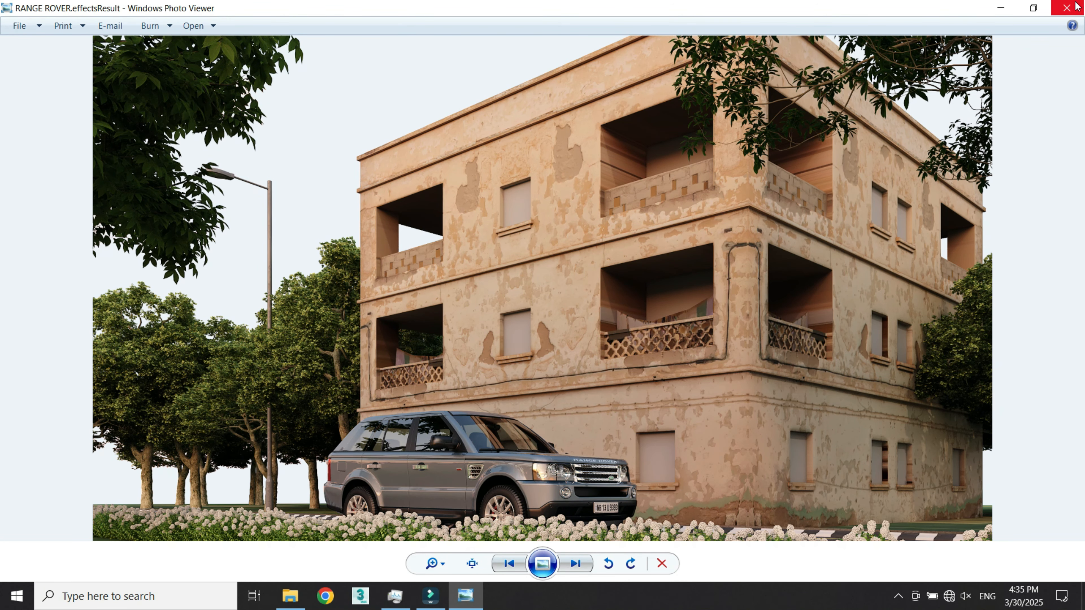
pyautogui.click(1067, 7)
# - Open the RANGE ROVER.effectsResult image from the RENDER folder's TIFF subfolder in Adobe Photoshop 2021
pyautogui.click(542, 374)
pyautogui.click(402, 174)
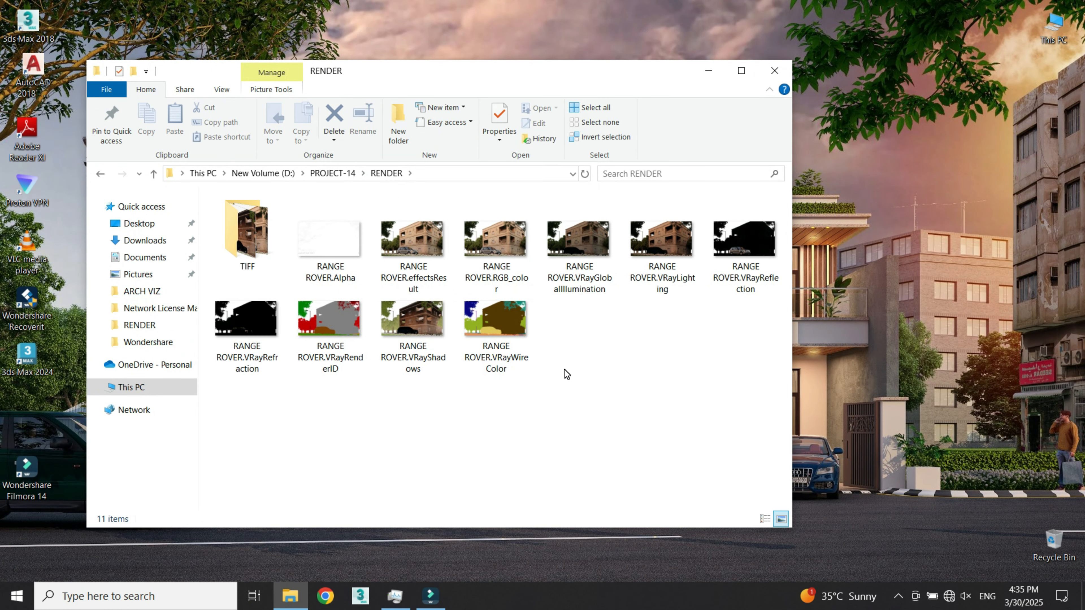
pyautogui.doubleClick(345, 226)
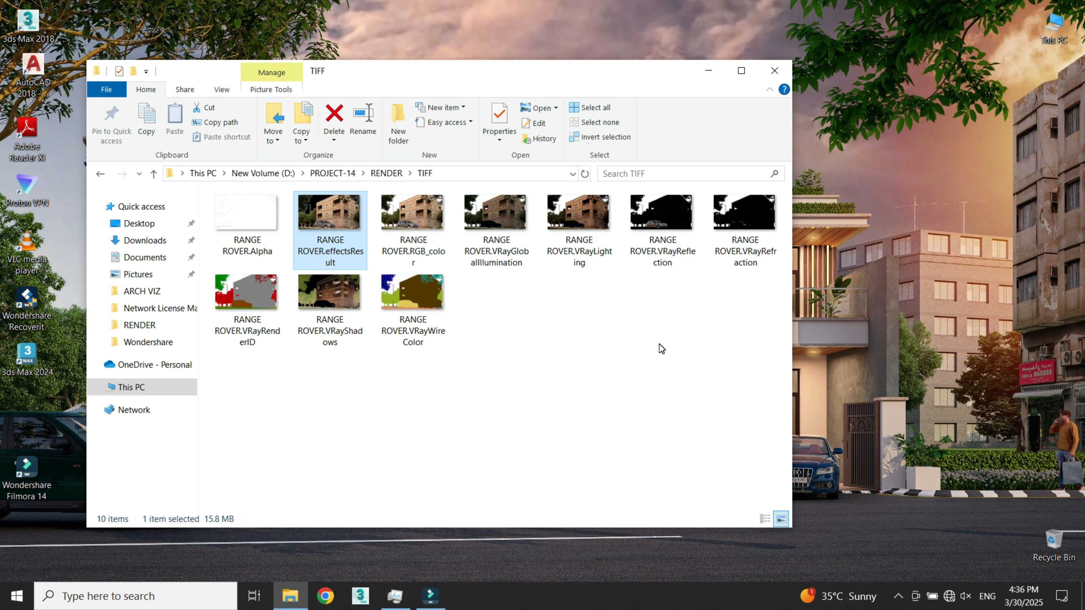
pyautogui.doubleClick(337, 235)
pyautogui.rightClick(337, 232)
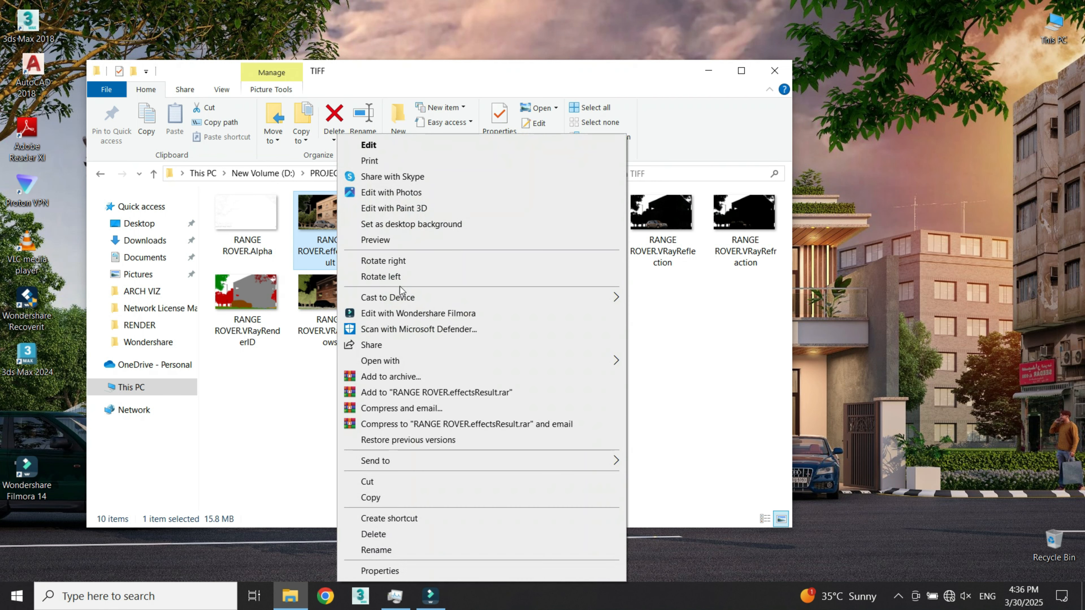
pyautogui.click(449, 361)
pyautogui.click(696, 363)
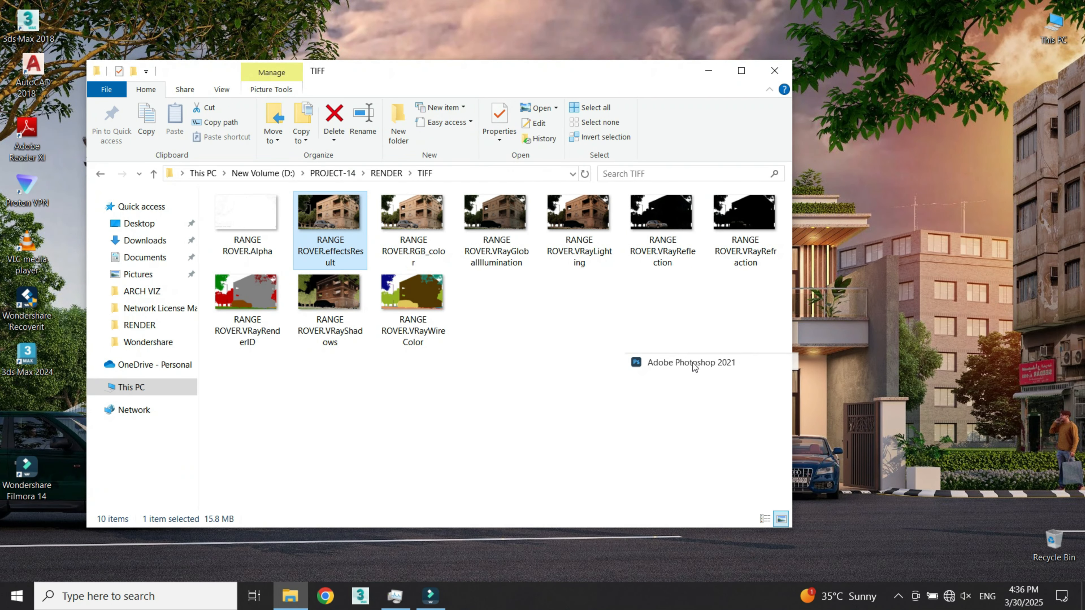
pyautogui.rightClick(919, 276)
pyautogui.click(953, 315)
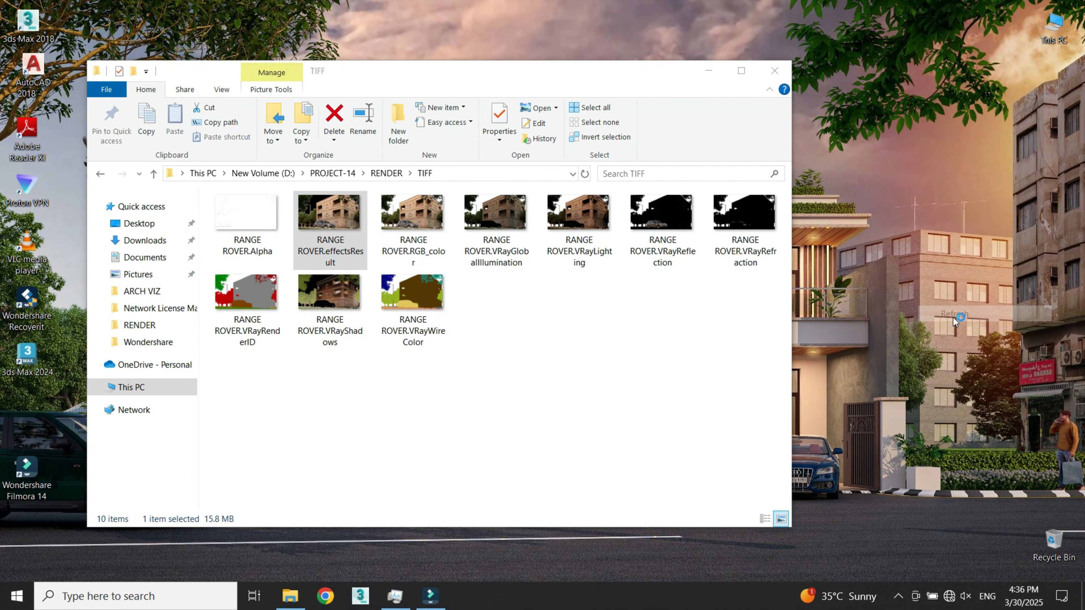
pyautogui.rightClick(959, 315)
pyautogui.click(983, 358)
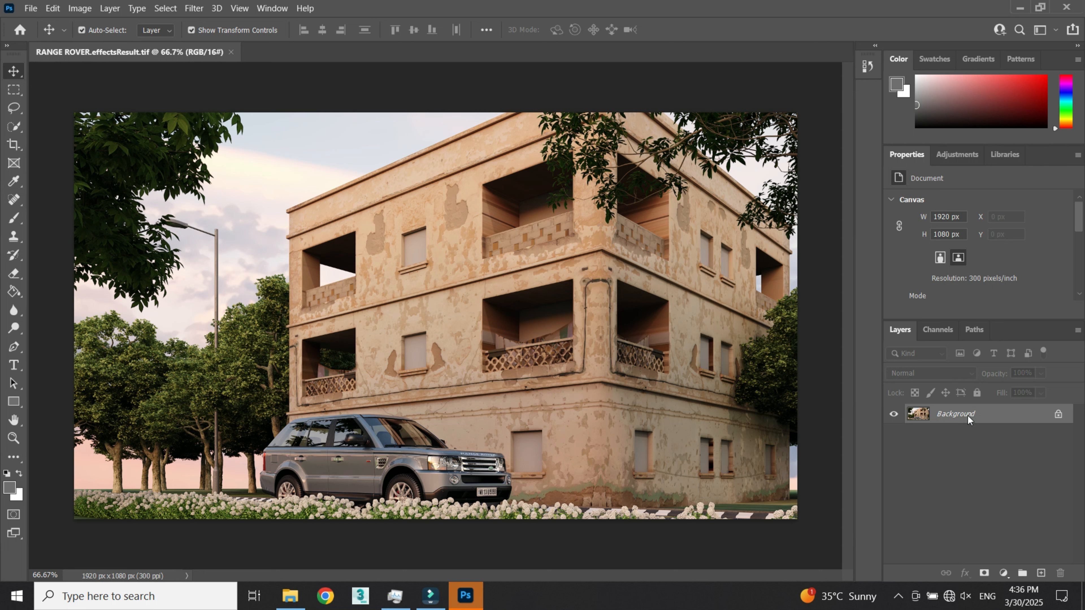
# - Convert the locked background into a regular layer named Layer 0
pyautogui.rightClick(994, 421)
pyautogui.click(1010, 249)
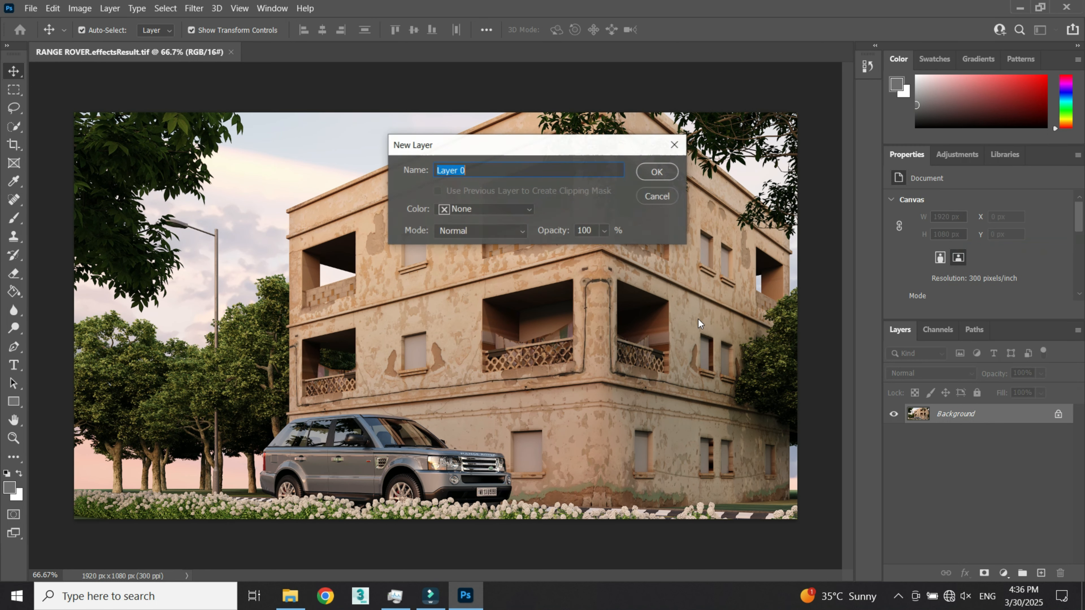
pyautogui.click(662, 169)
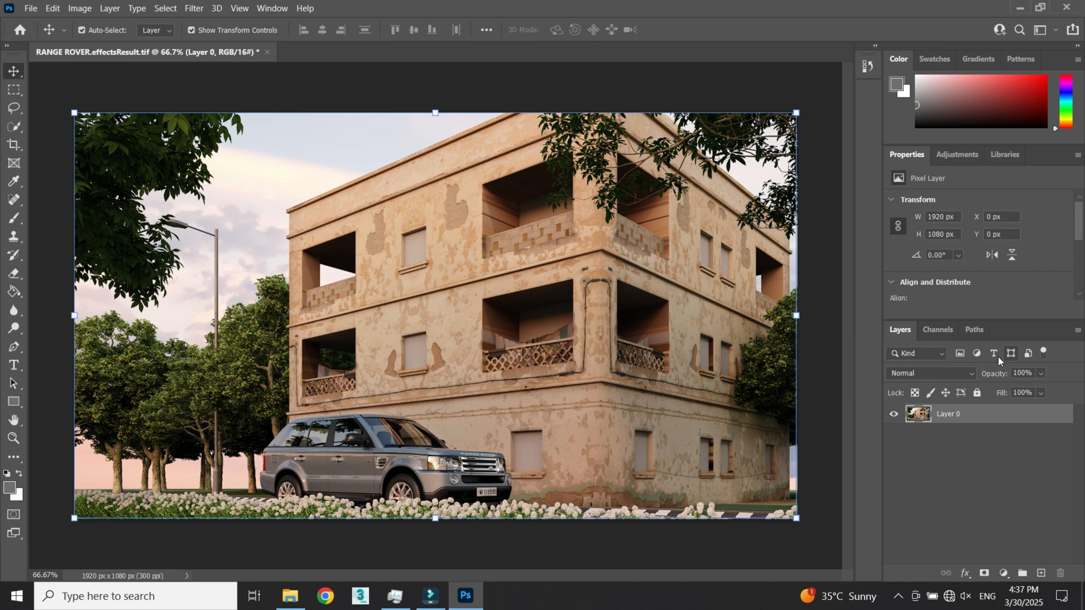
# - Inspect the Alpha 1 channel on its own, and return to the full RGB view of the layer
pyautogui.click(938, 329)
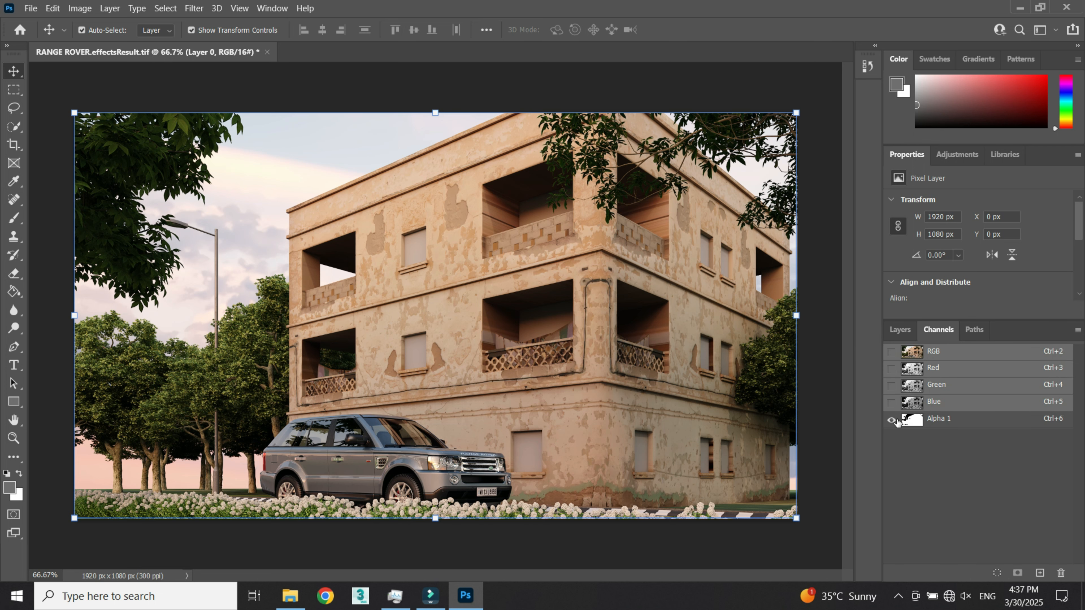
pyautogui.click(940, 420)
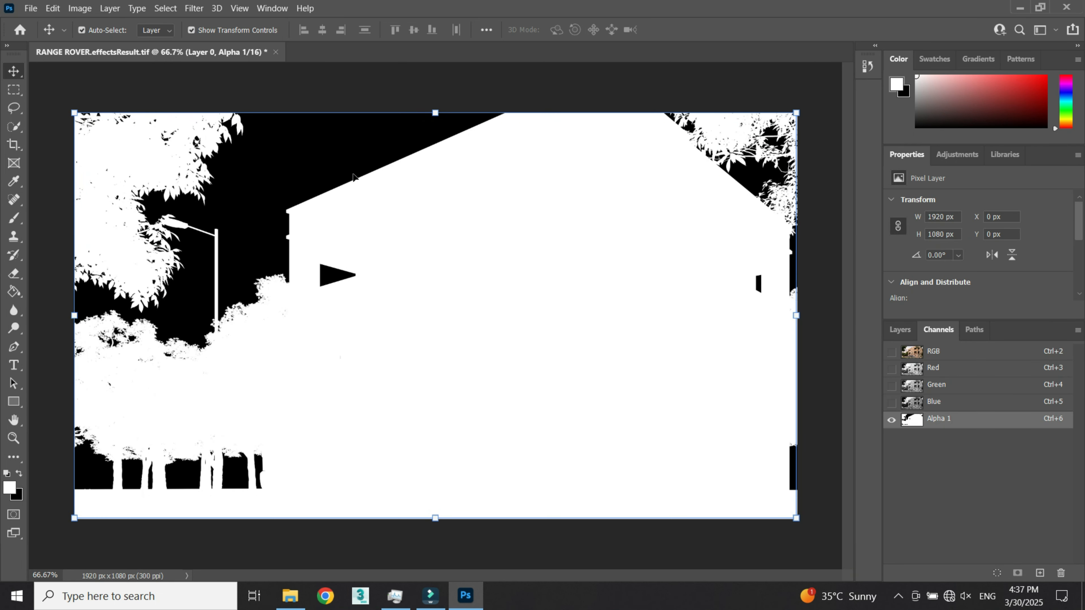
pyautogui.click(891, 352)
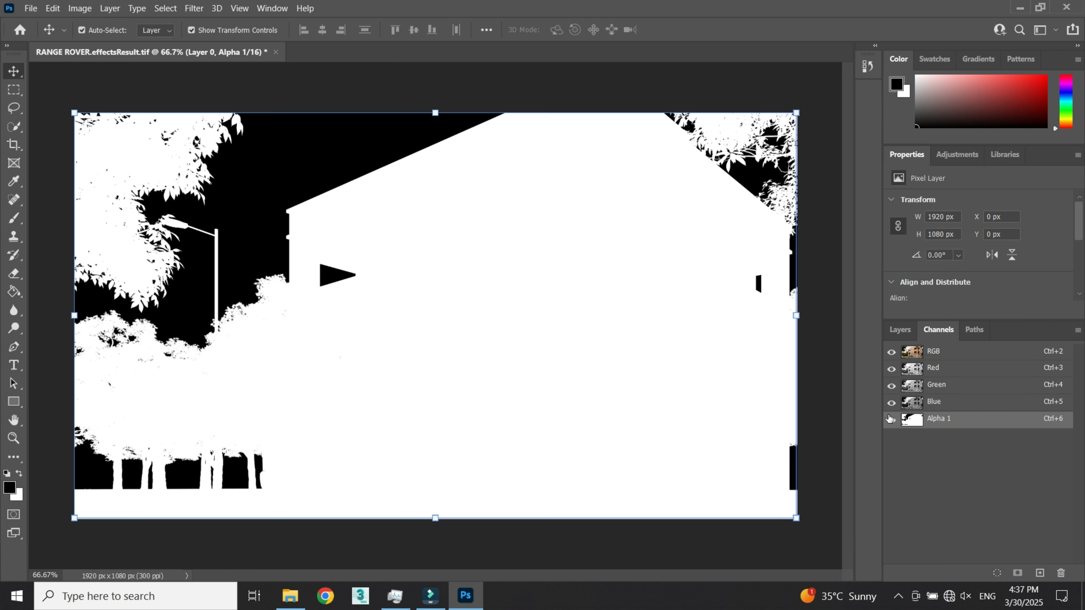
pyautogui.click(891, 419)
pyautogui.click(921, 353)
pyautogui.click(900, 330)
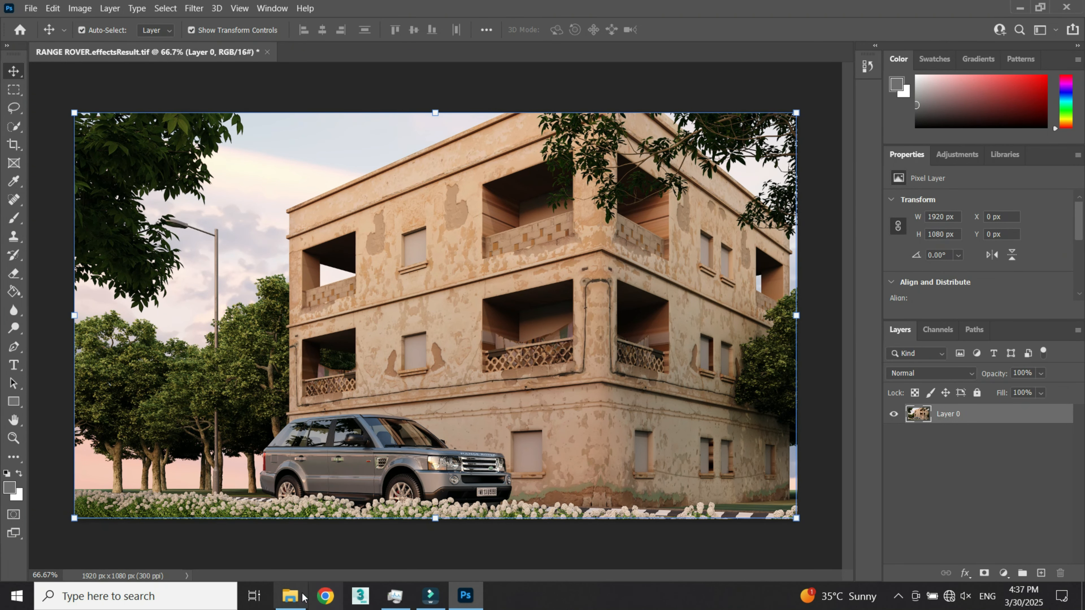
# - Place the VRayLighting, VRayReflection, VRayRefraction and VRayWireColor TIFF passes as full-canvas layers above Layer 0
pyautogui.click(290, 595)
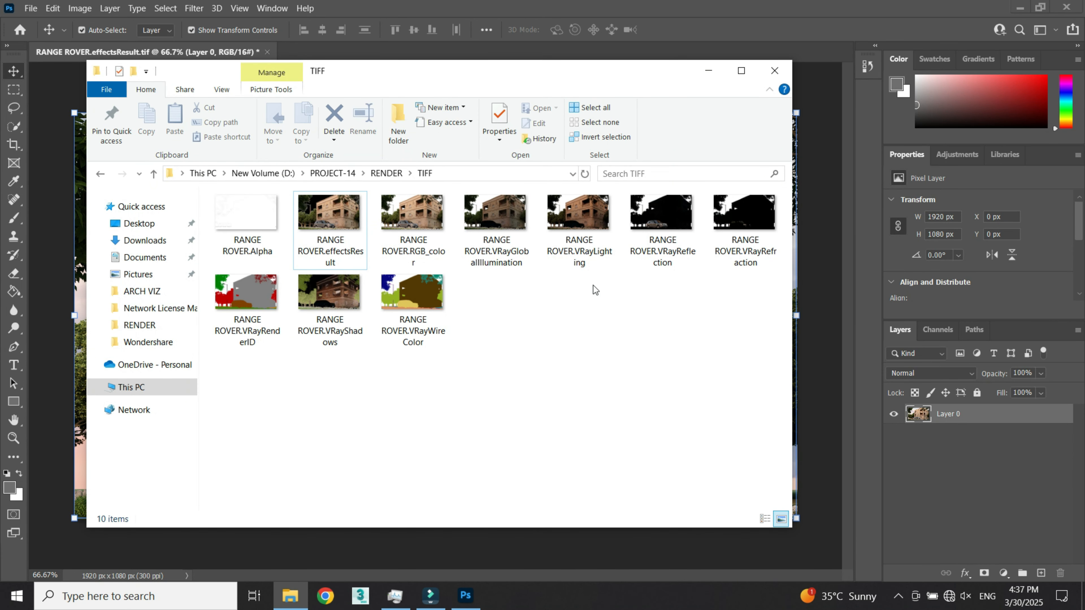
pyautogui.click(604, 236)
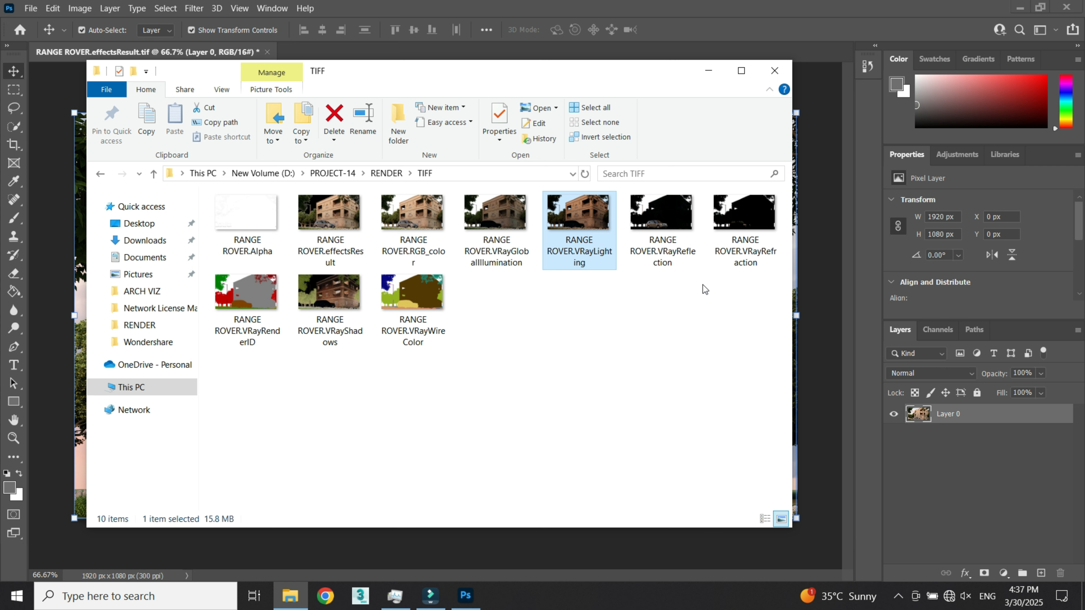
pyautogui.keyDown('ctrl'); pyautogui.click(680, 238); pyautogui.keyUp('ctrl')
pyautogui.keyDown('ctrl'); pyautogui.click(768, 233); pyautogui.keyUp('ctrl')
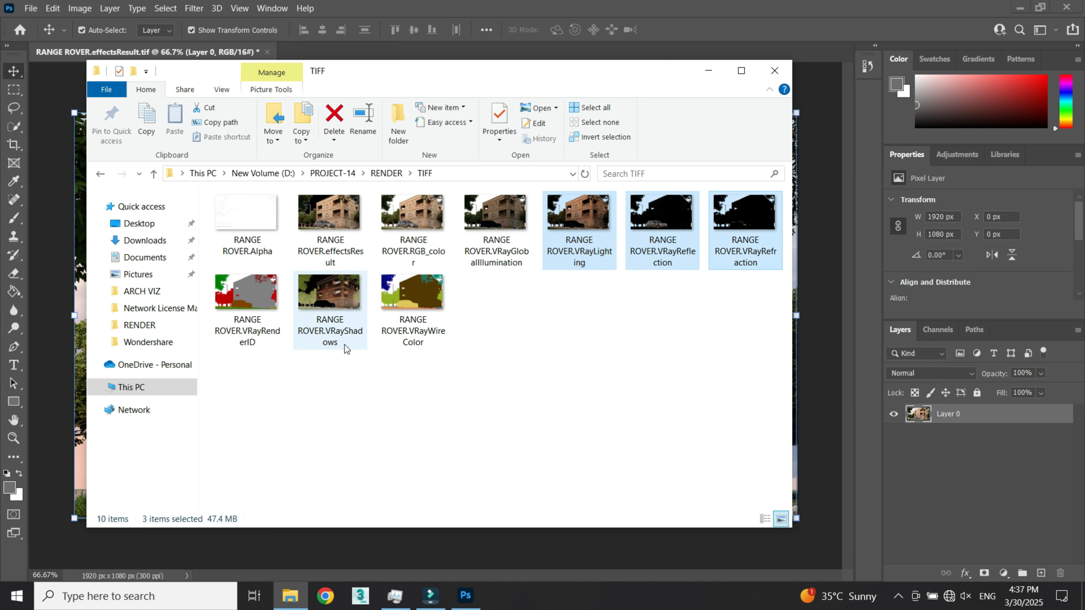
pyautogui.keyDown('ctrl'); pyautogui.click(404, 325); pyautogui.keyUp('ctrl')
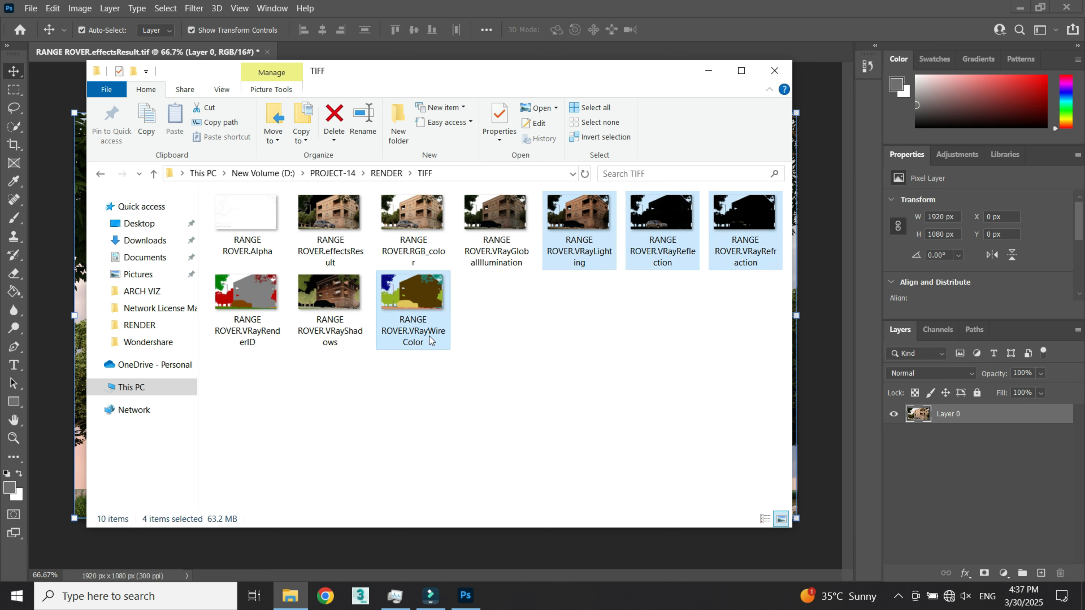
pyautogui.moveTo(532, 80); pyautogui.dragTo(685, 243)
pyautogui.moveTo(736, 399); pyautogui.dragTo(737, 402)
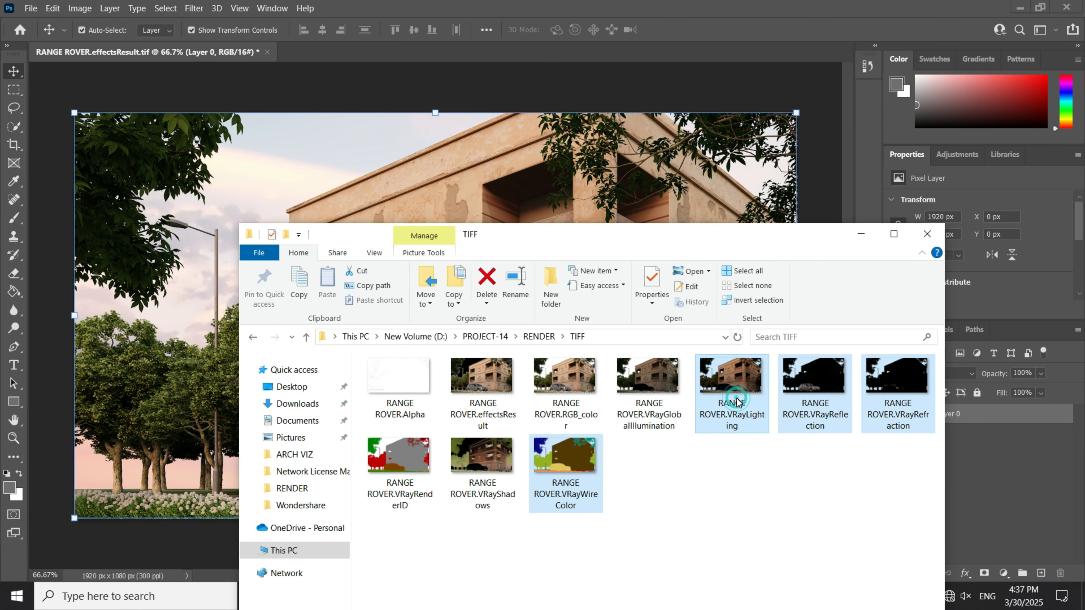
pyautogui.moveTo(737, 402); pyautogui.dragTo(597, 201)
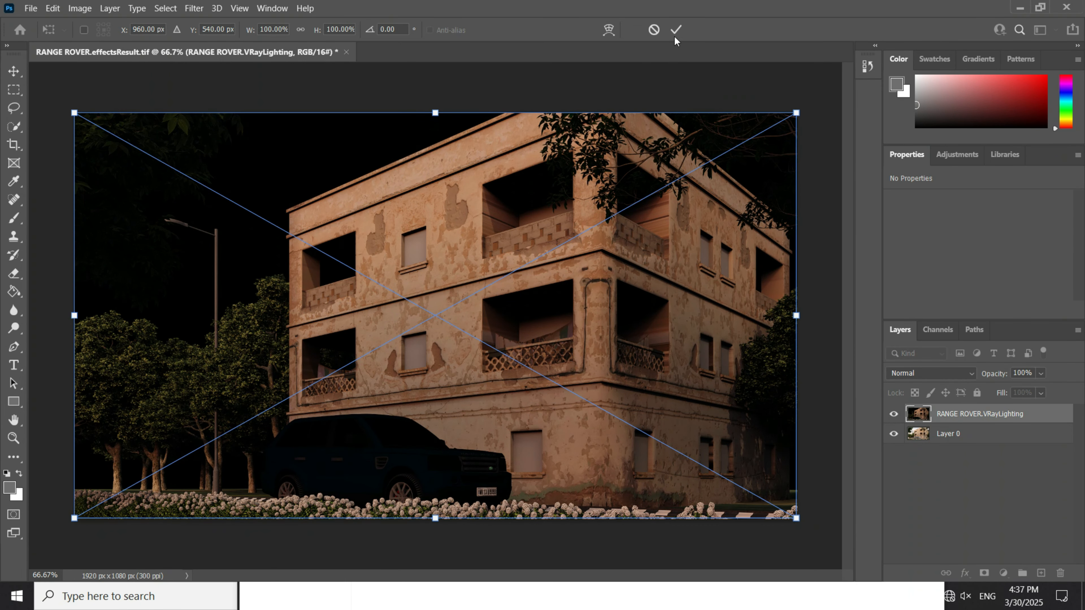
pyautogui.click(676, 32)
pyautogui.click(676, 32)
pyautogui.click(676, 31)
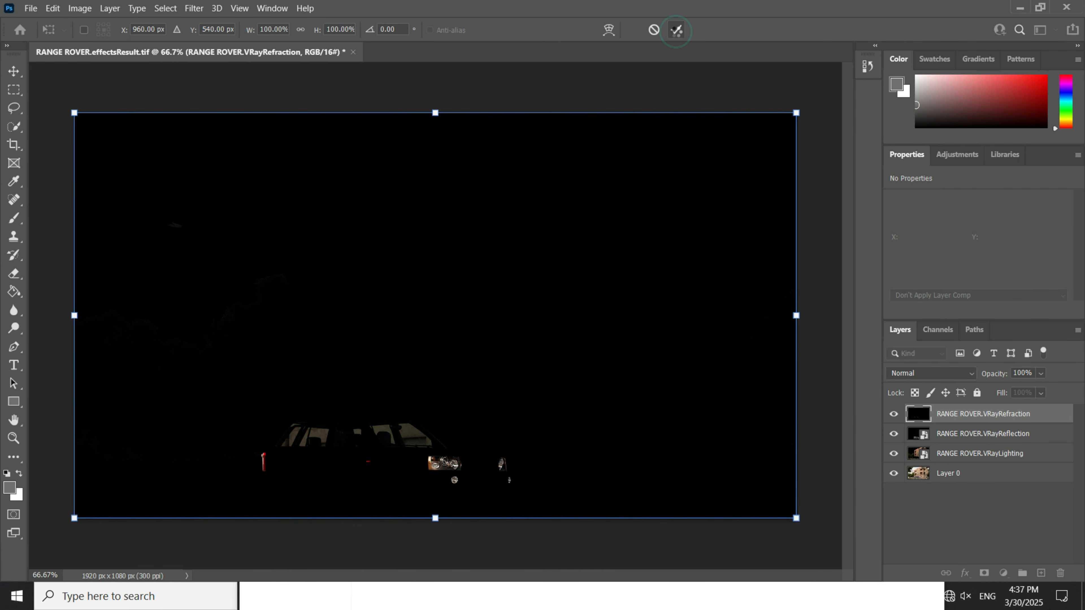
pyautogui.click(677, 31)
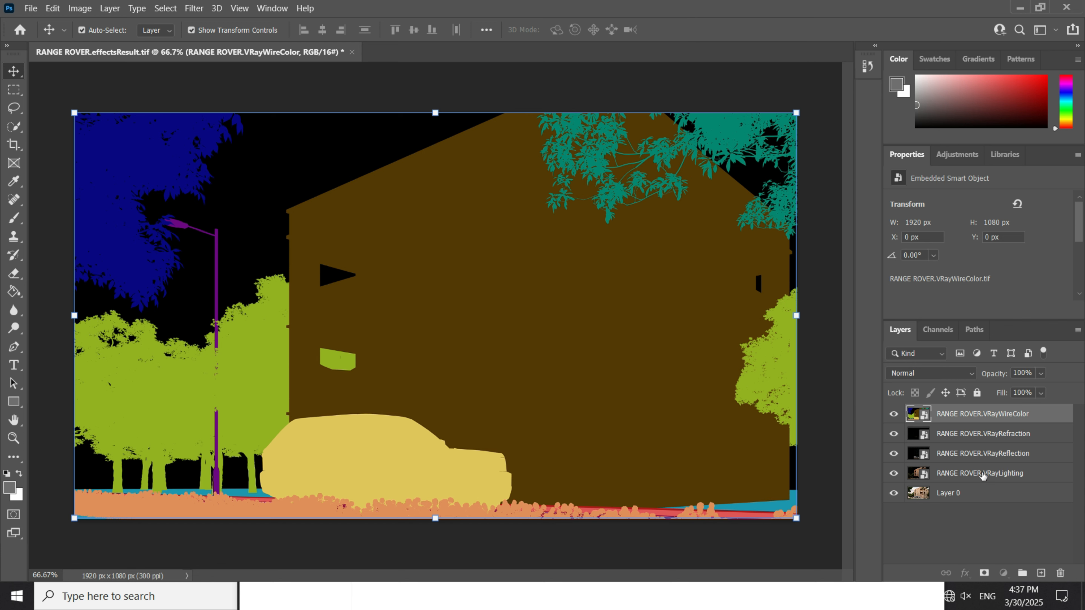
# - Hide the VRayWireColor, VRayRefraction, VRayReflection and VRayLighting layers, and make Layer 0 the active layer
pyautogui.click(983, 476)
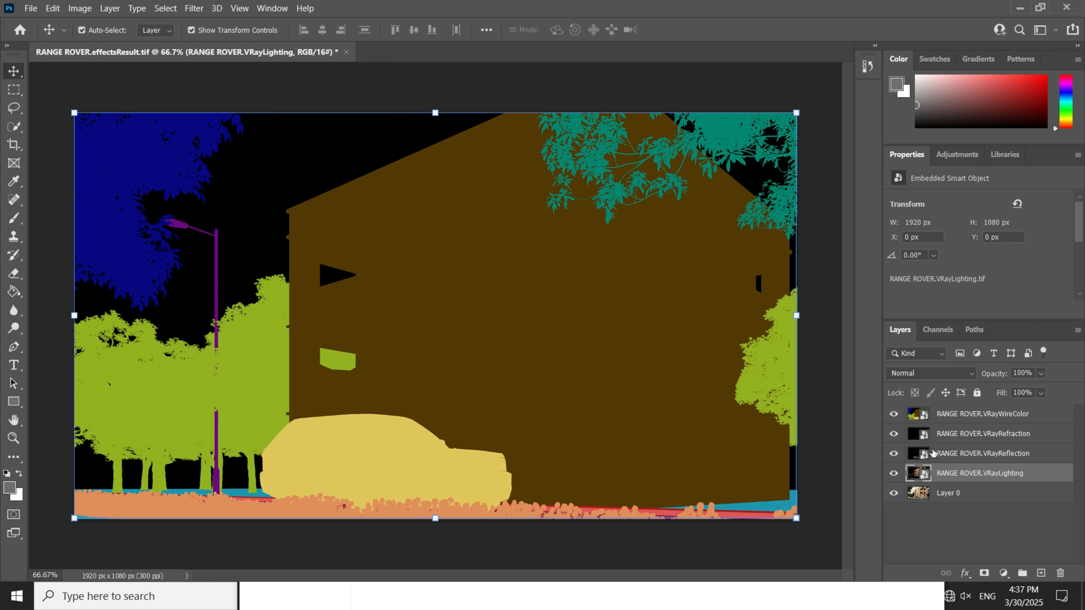
pyautogui.click(937, 374)
pyautogui.click(1062, 534)
pyautogui.moveTo(894, 414); pyautogui.dragTo(894, 475)
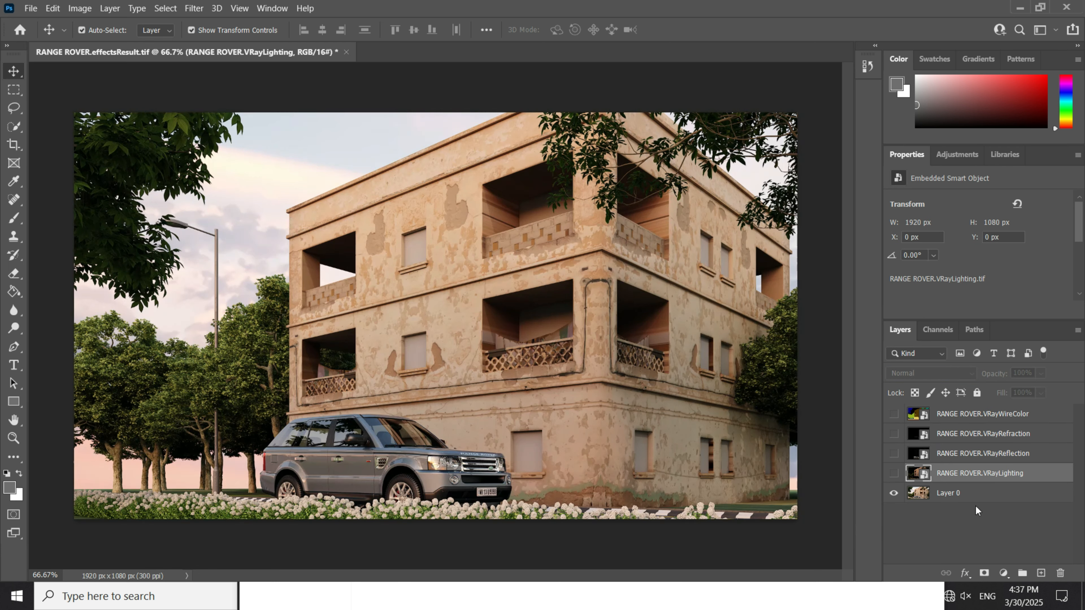
pyautogui.click(945, 497)
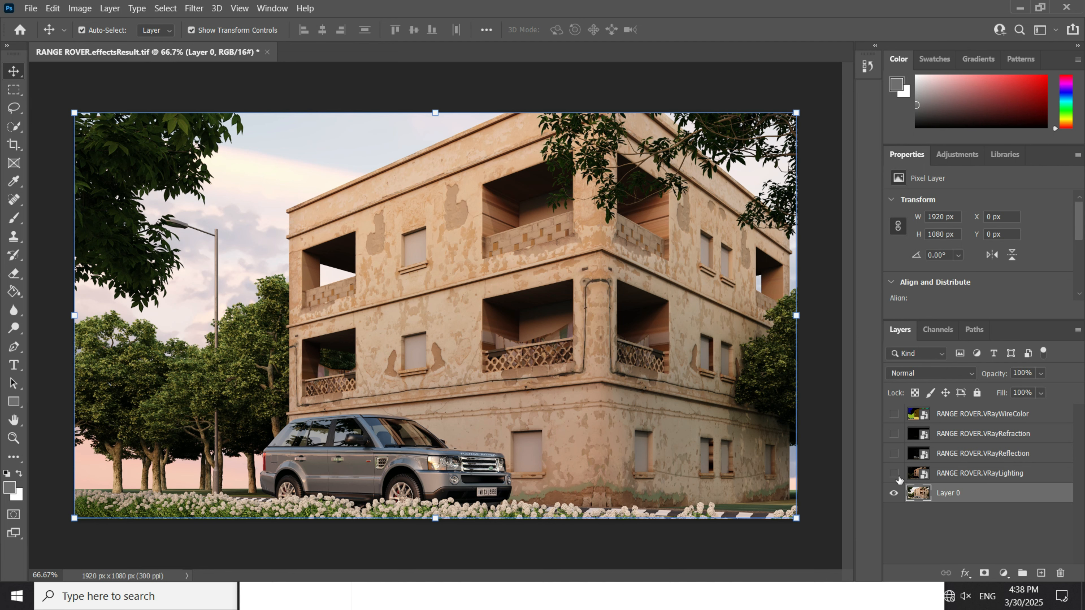
# - Show the VRayLighting layer, set its blend mode to Screen and lower its opacity to 27%
pyautogui.click(974, 473)
pyautogui.click(894, 473)
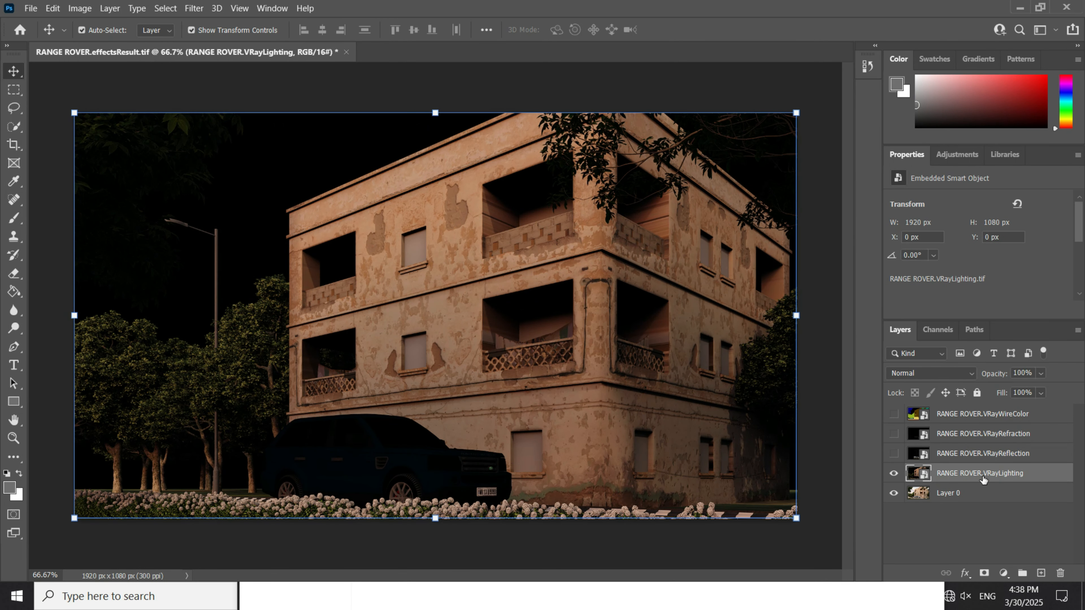
pyautogui.click(917, 377)
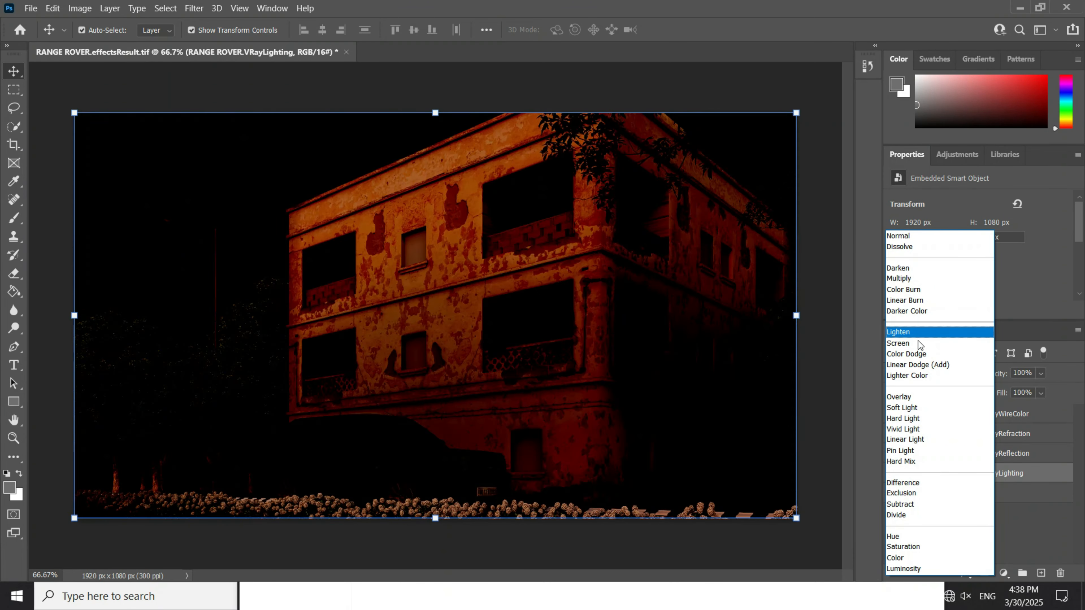
pyautogui.click(919, 342)
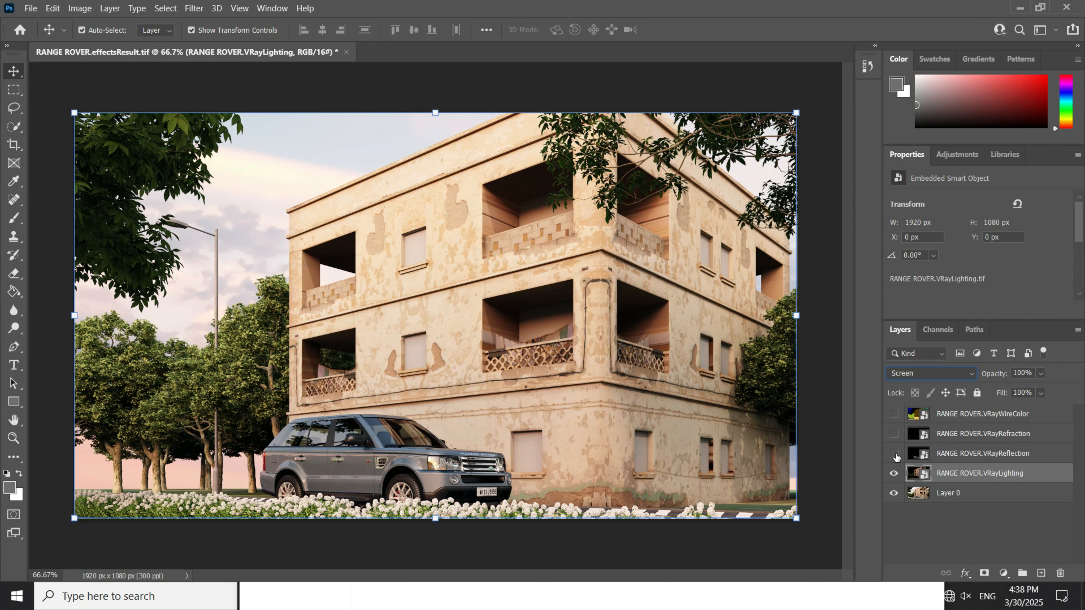
pyautogui.click(1041, 373)
pyautogui.click(1010, 389)
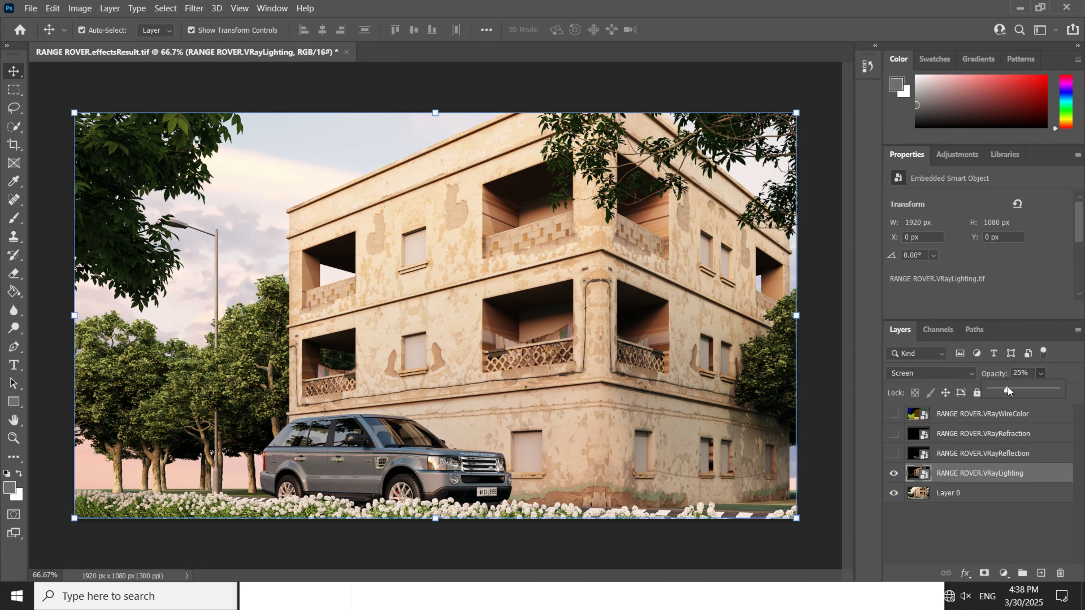
pyautogui.moveTo(1007, 390); pyautogui.dragTo(1009, 390)
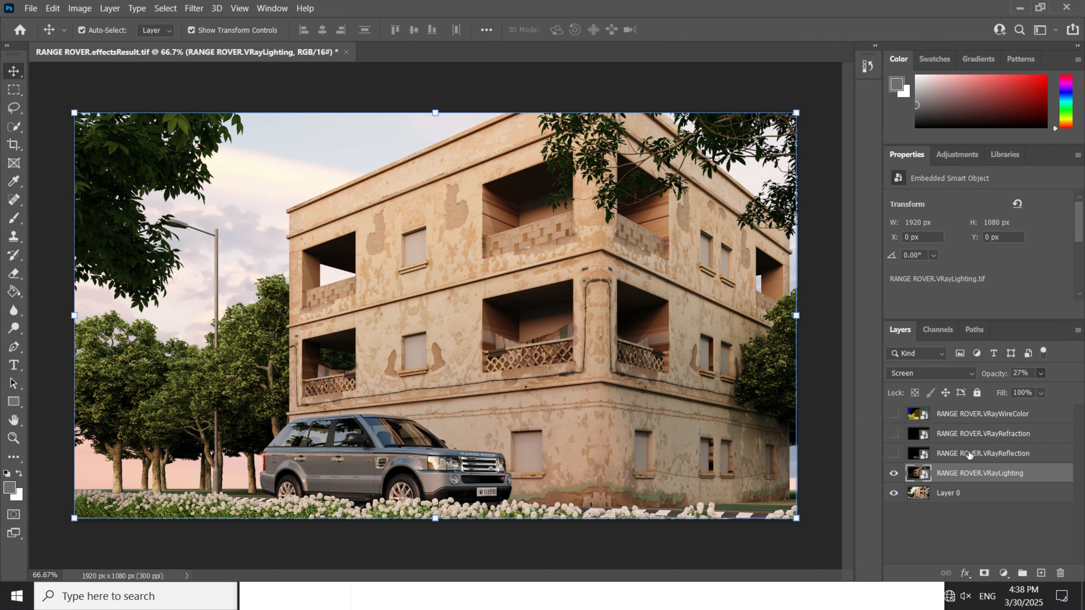
# - Show the VRayReflection layer and set its blend mode to Screen
pyautogui.click(974, 454)
pyautogui.click(893, 453)
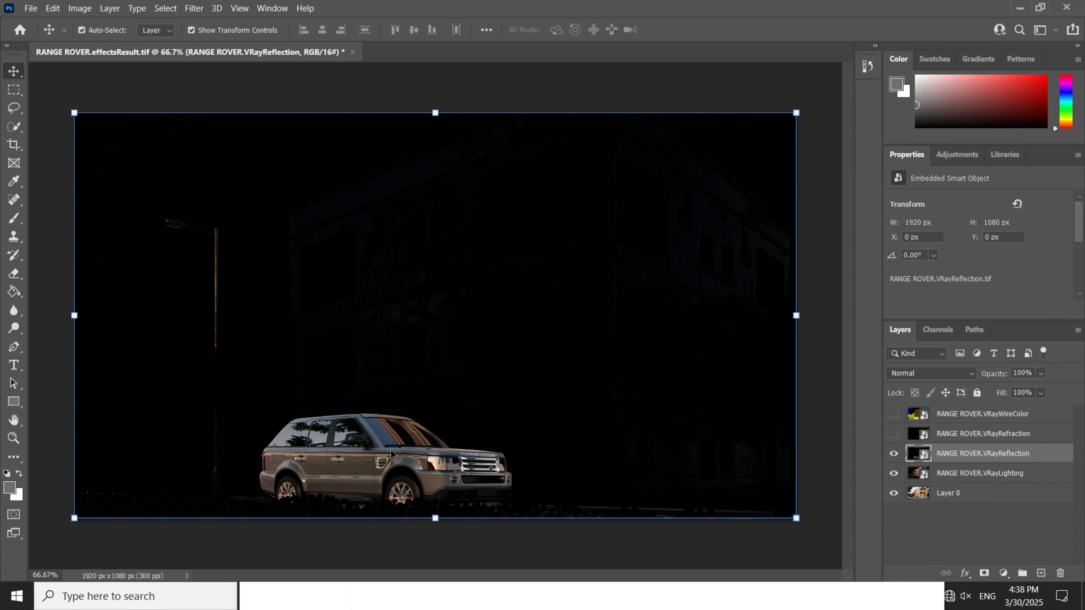
pyautogui.click(931, 373)
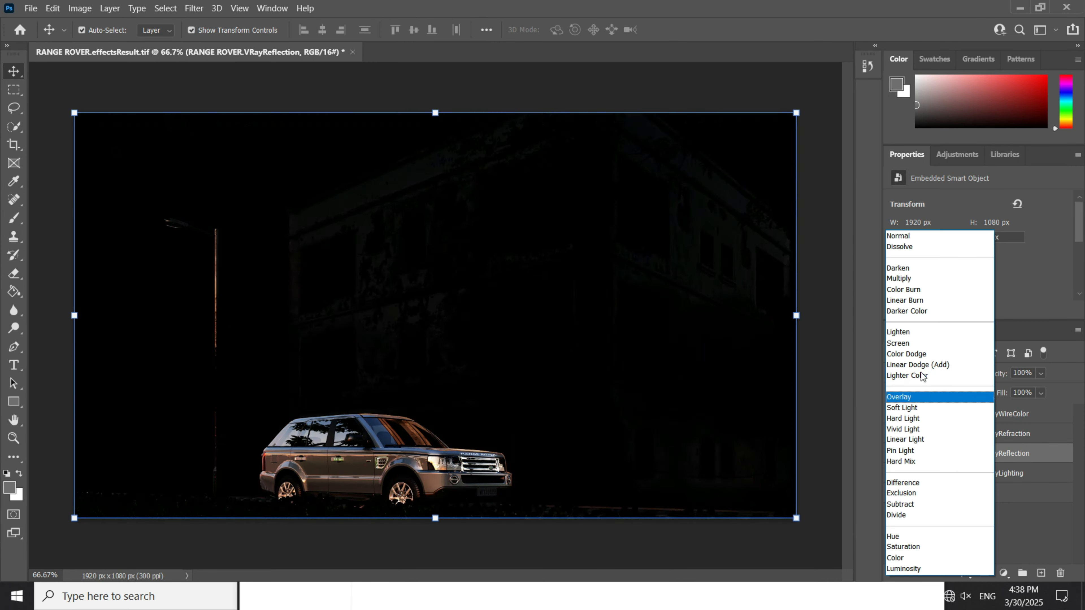
pyautogui.click(915, 344)
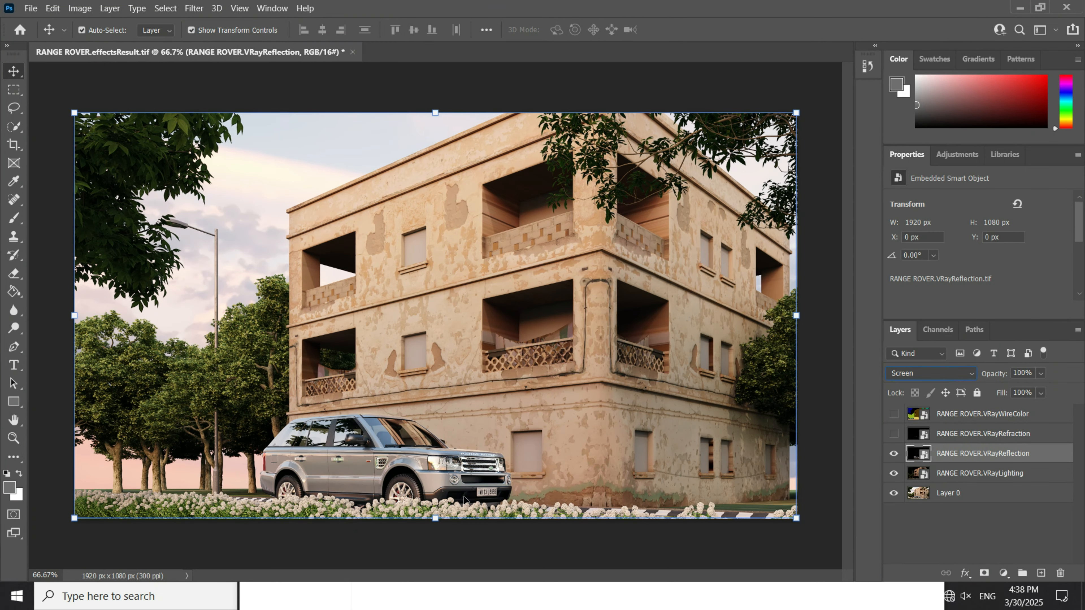
# - Compare the image with the VRayReflection layer off and on, and set that layer's opacity to 33%
pyautogui.click(895, 454)
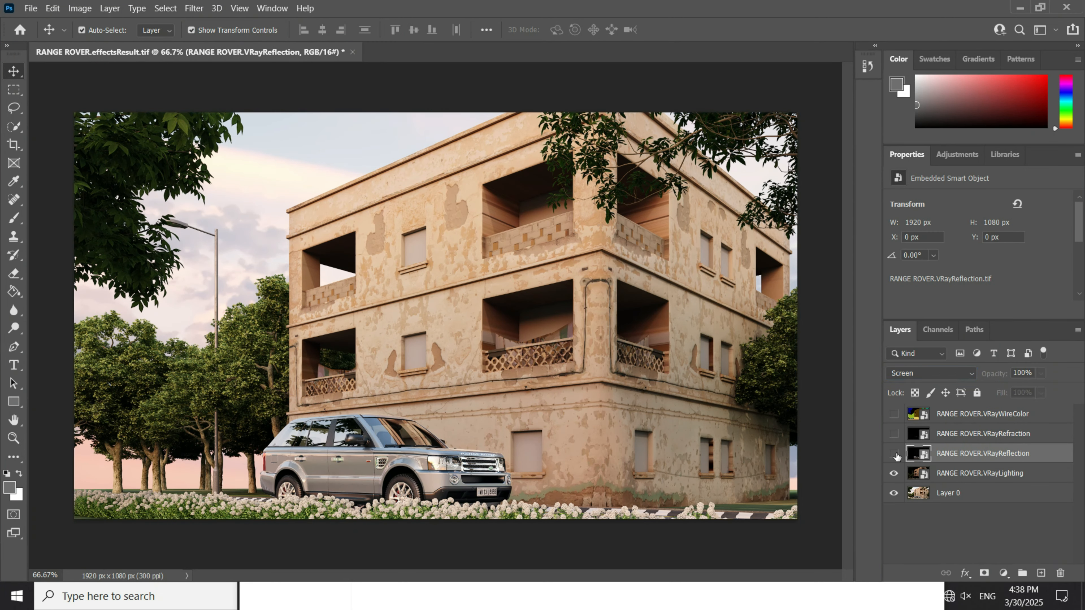
pyautogui.click(894, 453)
pyautogui.click(894, 453)
pyautogui.click(895, 454)
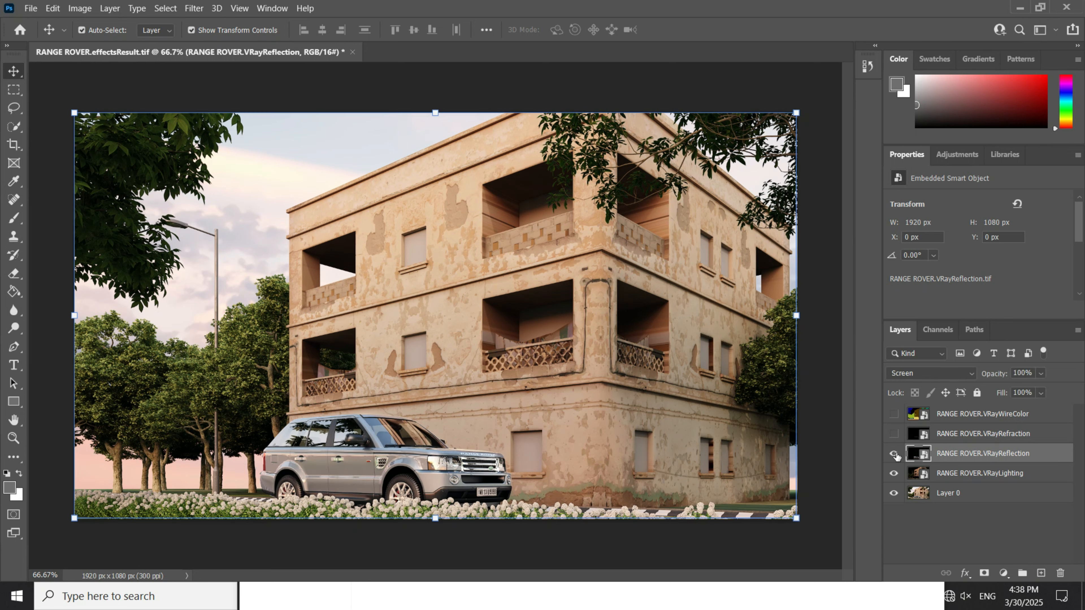
pyautogui.click(894, 454)
pyautogui.click(894, 453)
pyautogui.click(894, 454)
pyautogui.click(894, 453)
pyautogui.click(894, 453)
pyautogui.click(894, 454)
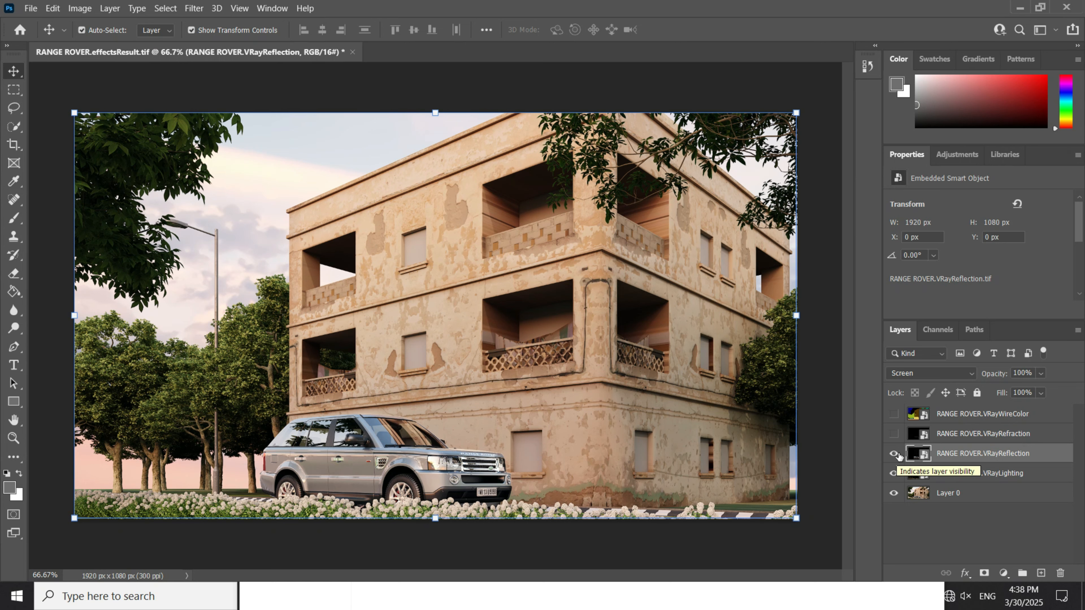
pyautogui.moveTo(1041, 373); pyautogui.dragTo(1015, 392)
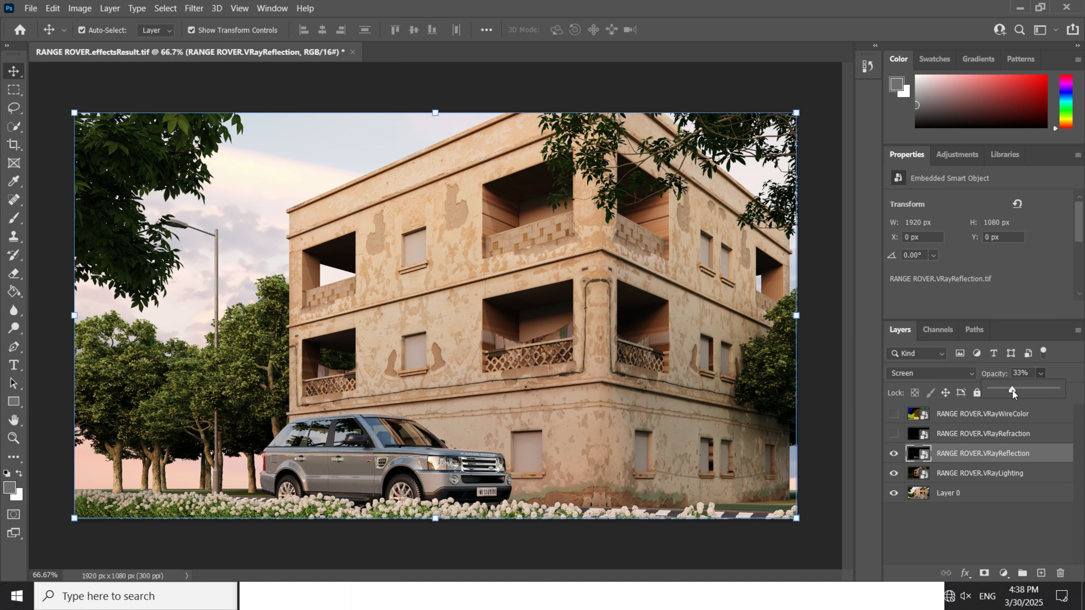
# - Show the VRayRefraction layer and blend it in Screen mode
pyautogui.click(894, 434)
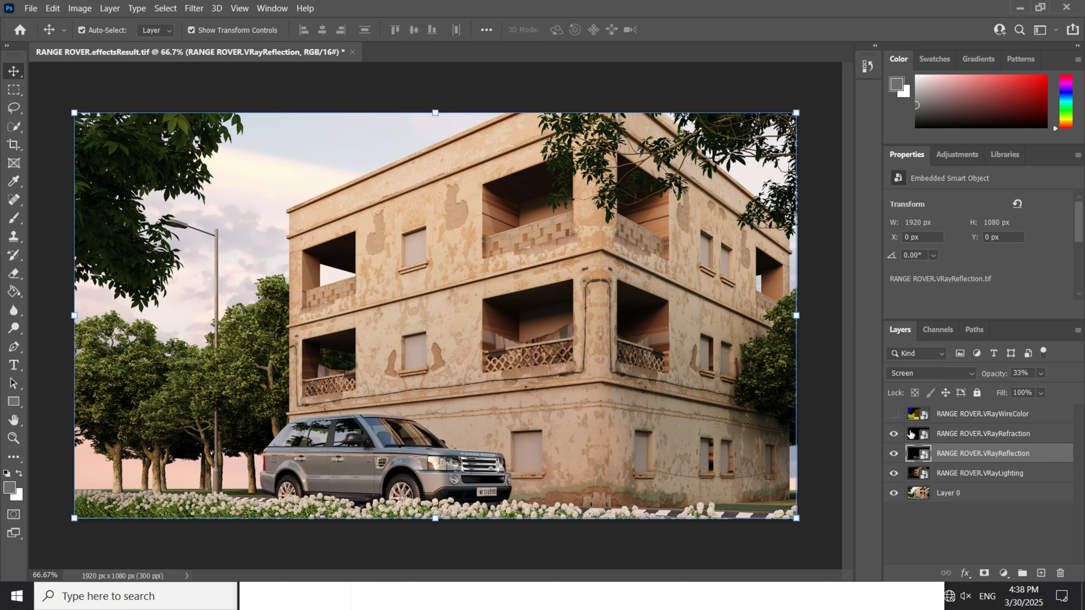
pyautogui.click(894, 434)
pyautogui.click(959, 435)
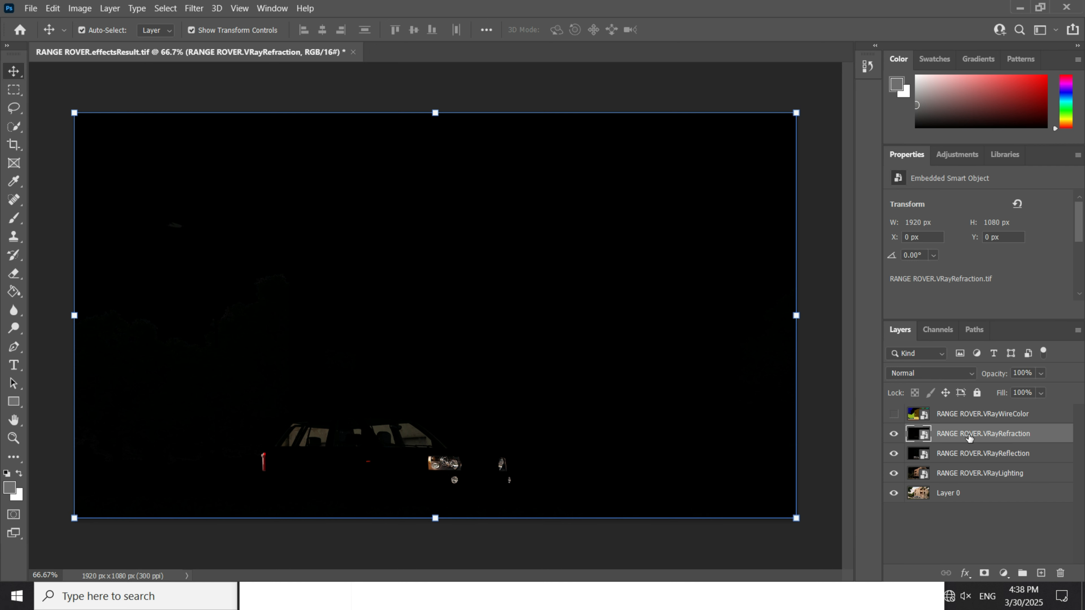
pyautogui.click(963, 378)
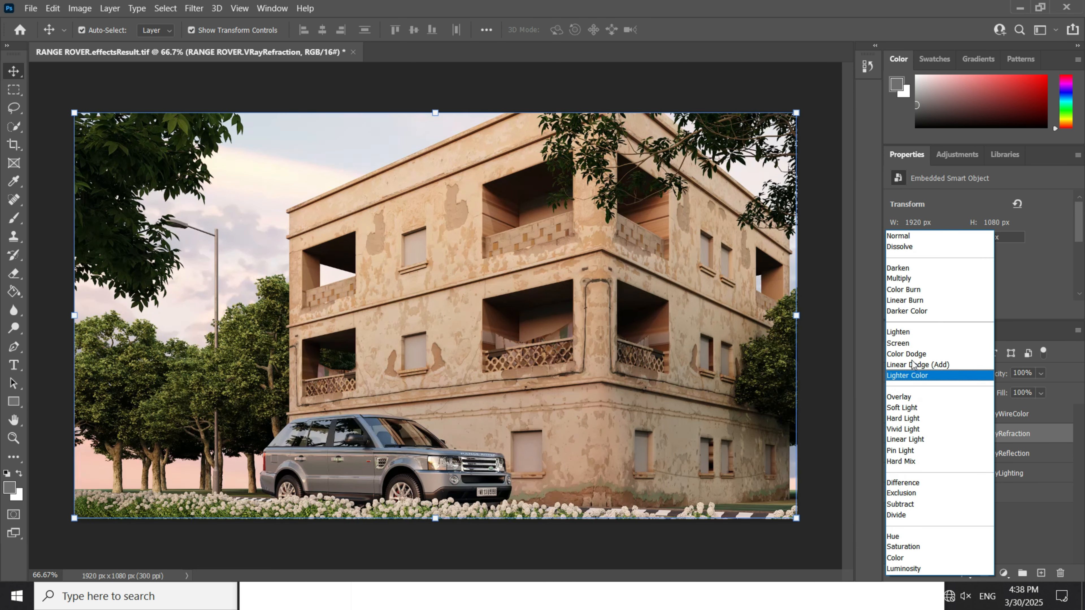
pyautogui.click(960, 342)
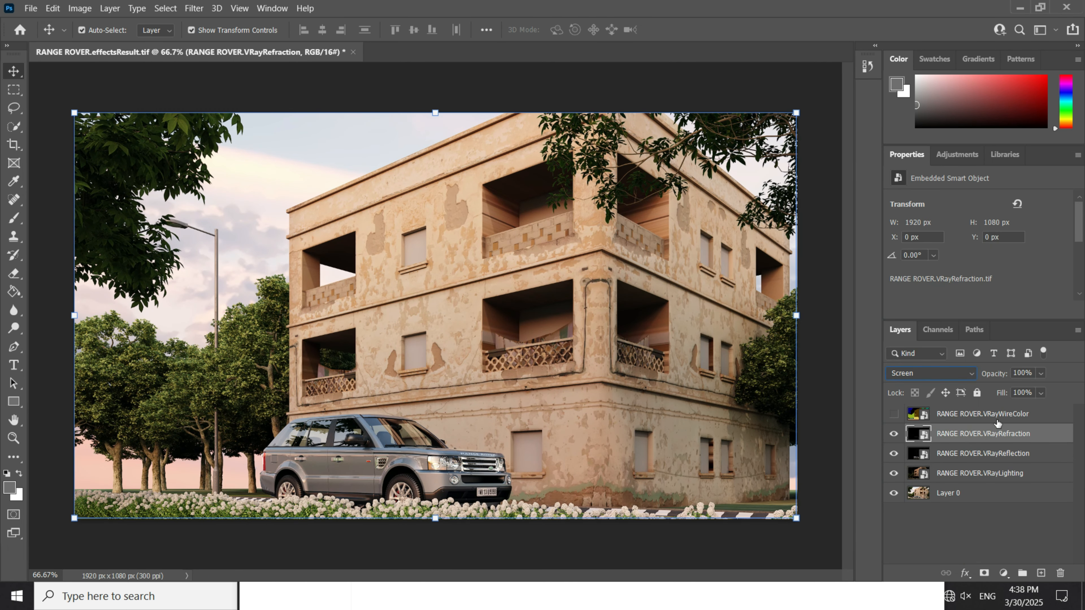
pyautogui.click(892, 435)
# - Switch to File Explorer and open the COMP folder inside PROJECT-14
pyautogui.click(1018, 8)
pyautogui.moveTo(672, 238); pyautogui.dragTo(521, 57)
pyautogui.click(393, 155)
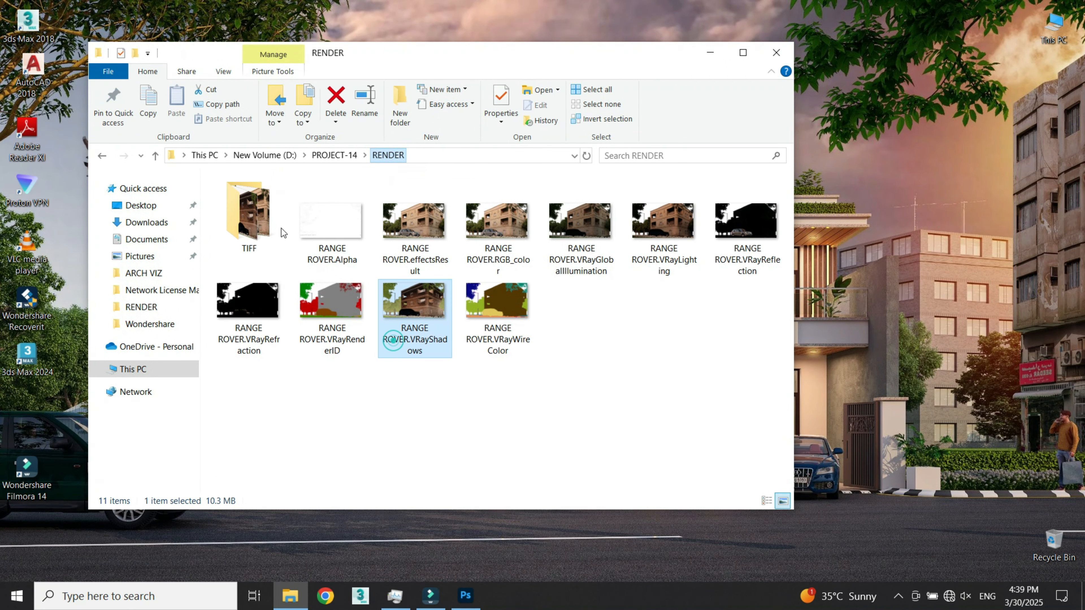
pyautogui.click(335, 155)
pyautogui.doubleClick(297, 200)
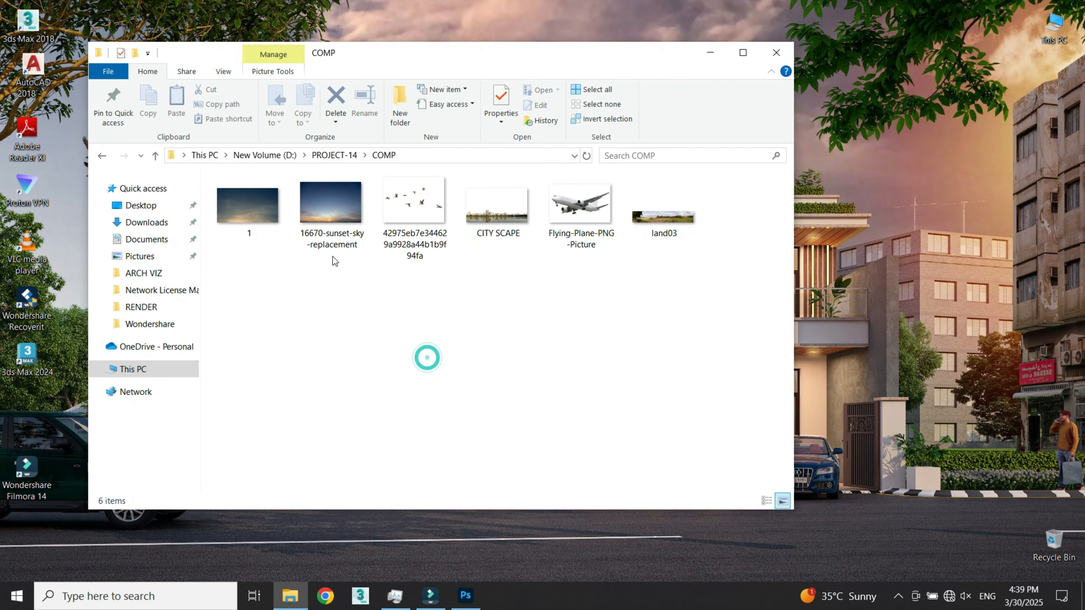
# - Preview the two sky images, 1 and 16670-sunset-sky-replacement, in the COMP folder
pyautogui.doubleClick(262, 212)
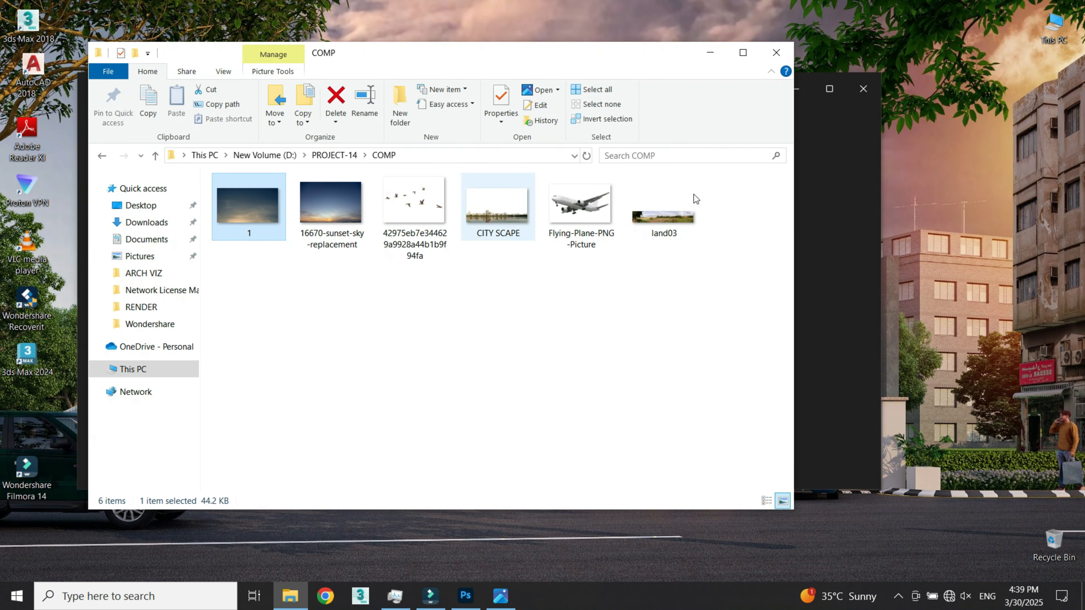
pyautogui.click(827, 238)
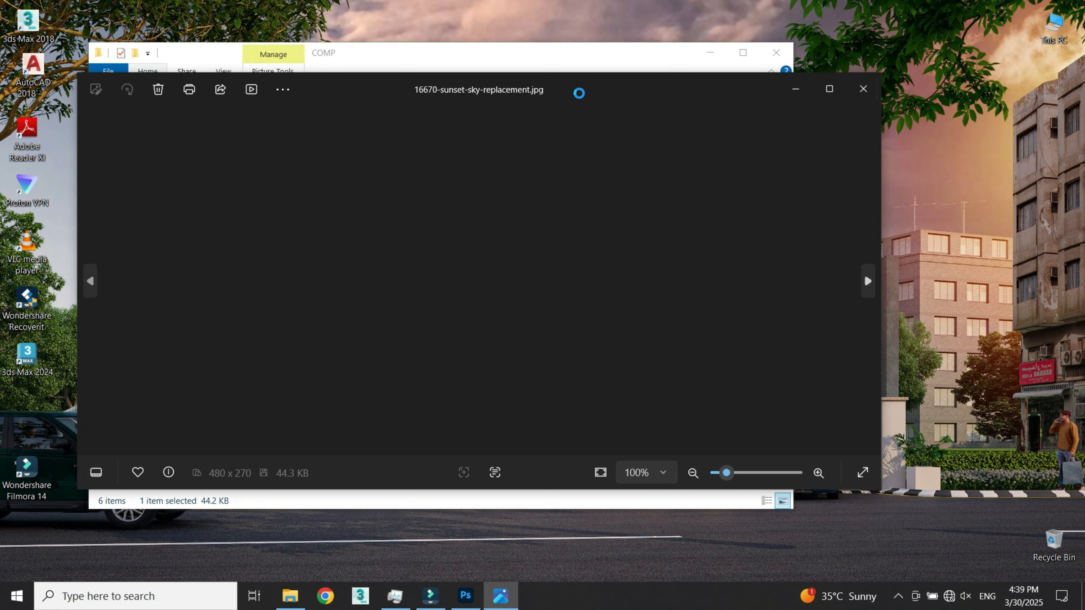
pyautogui.moveTo(579, 92); pyautogui.dragTo(627, 154)
pyautogui.click(909, 150)
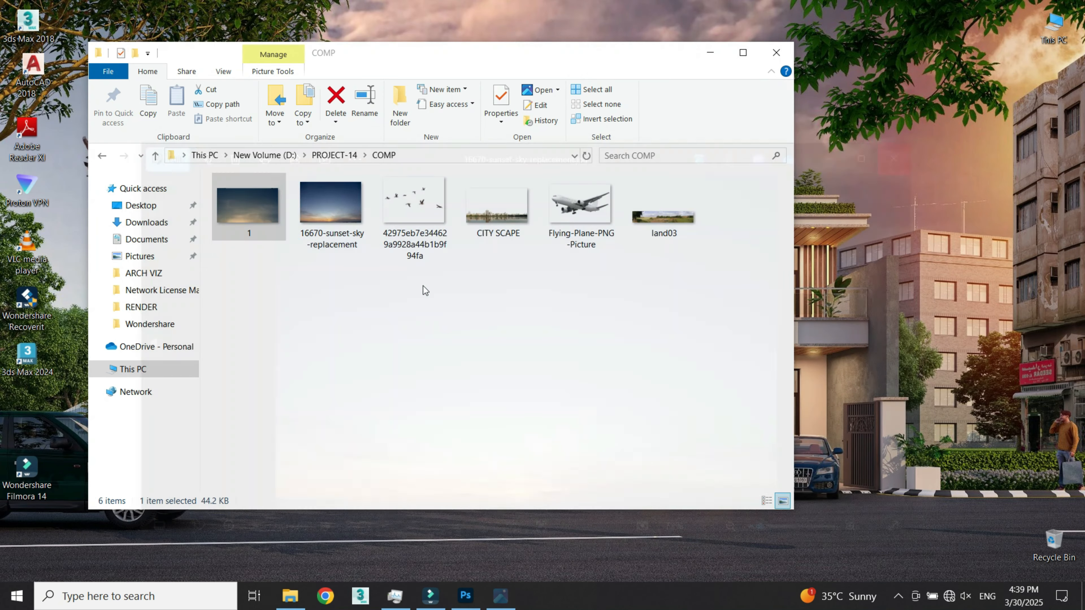
pyautogui.doubleClick(348, 209)
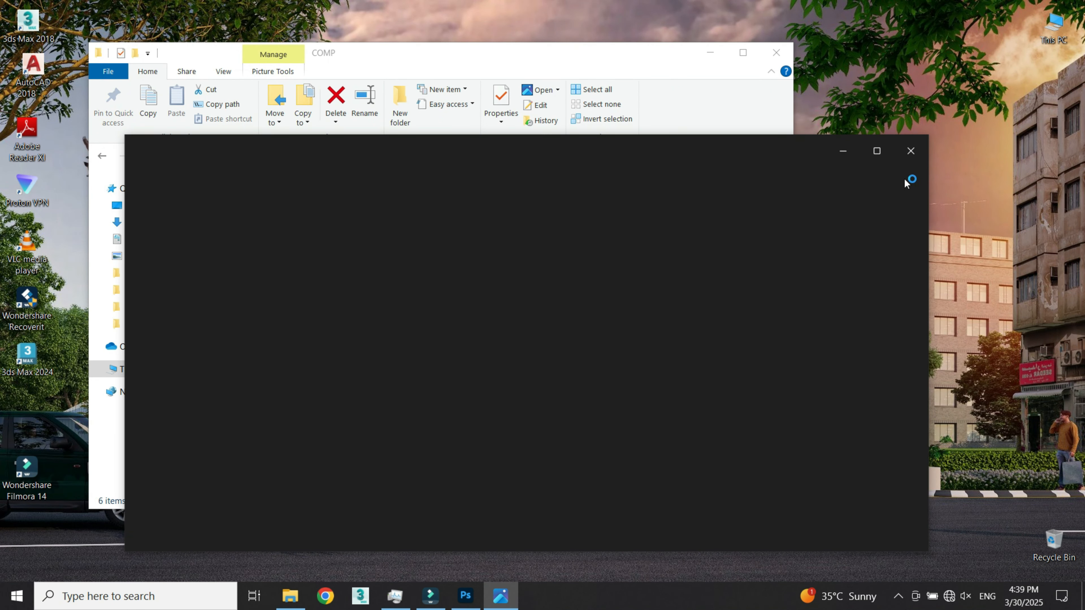
pyautogui.click(911, 152)
# - Preview the flying birds PNG, CITY SCAPE and Flying-Plane-PNG-Picture images in the COMP folder
pyautogui.doubleClick(415, 223)
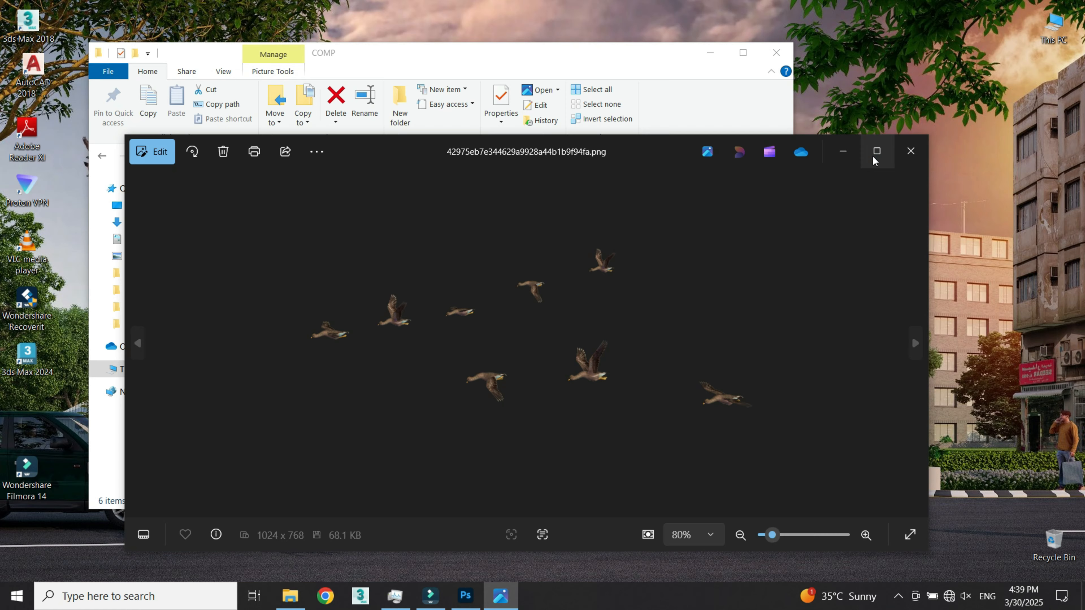
pyautogui.click(911, 152)
pyautogui.doubleClick(497, 236)
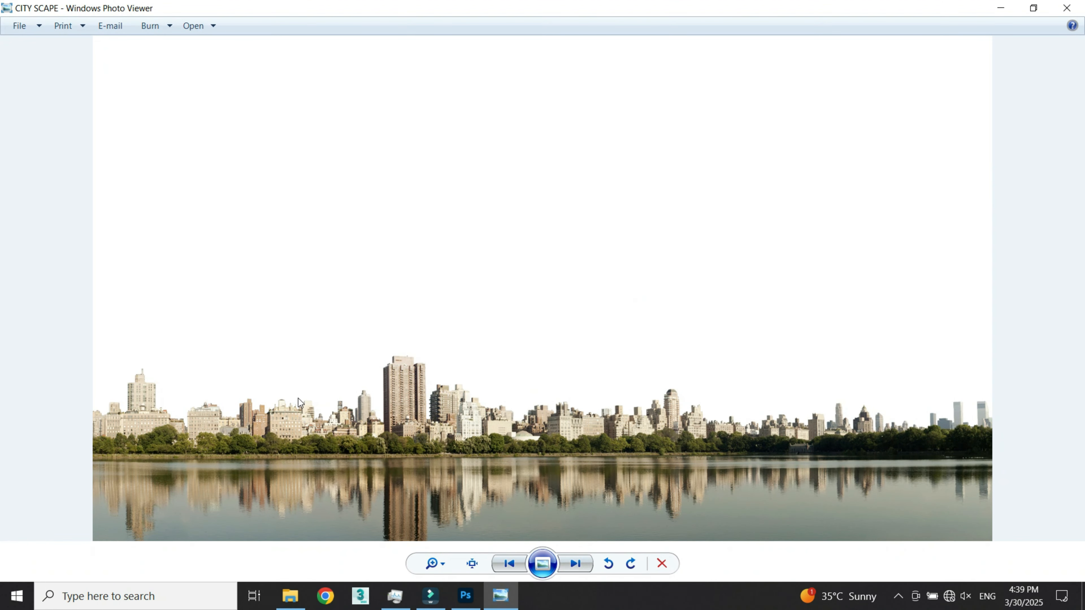
pyautogui.click(1067, 7)
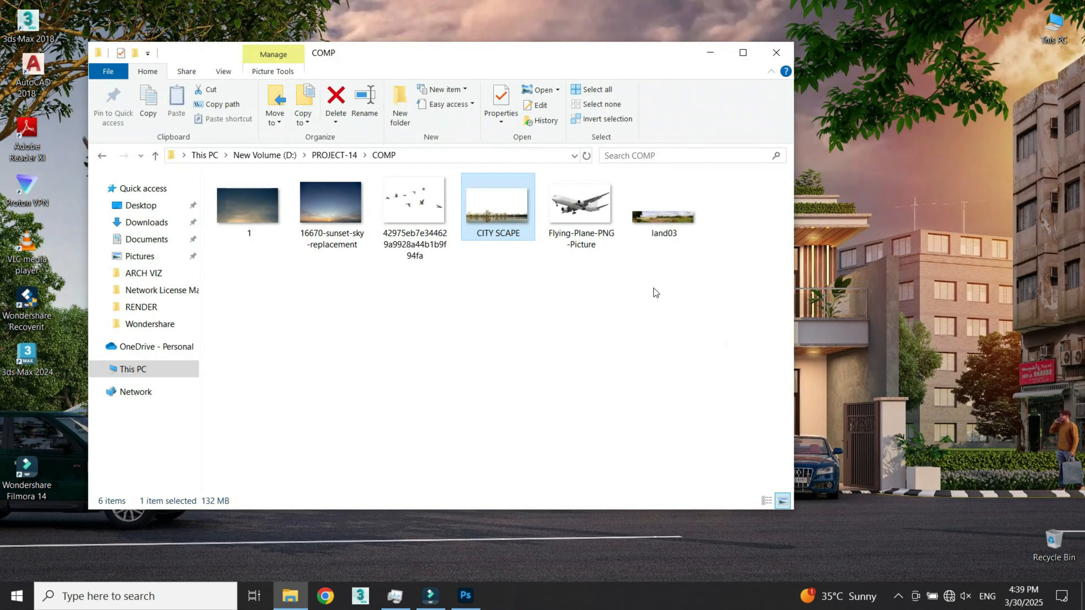
pyautogui.press('Right')
pyautogui.press('Return')
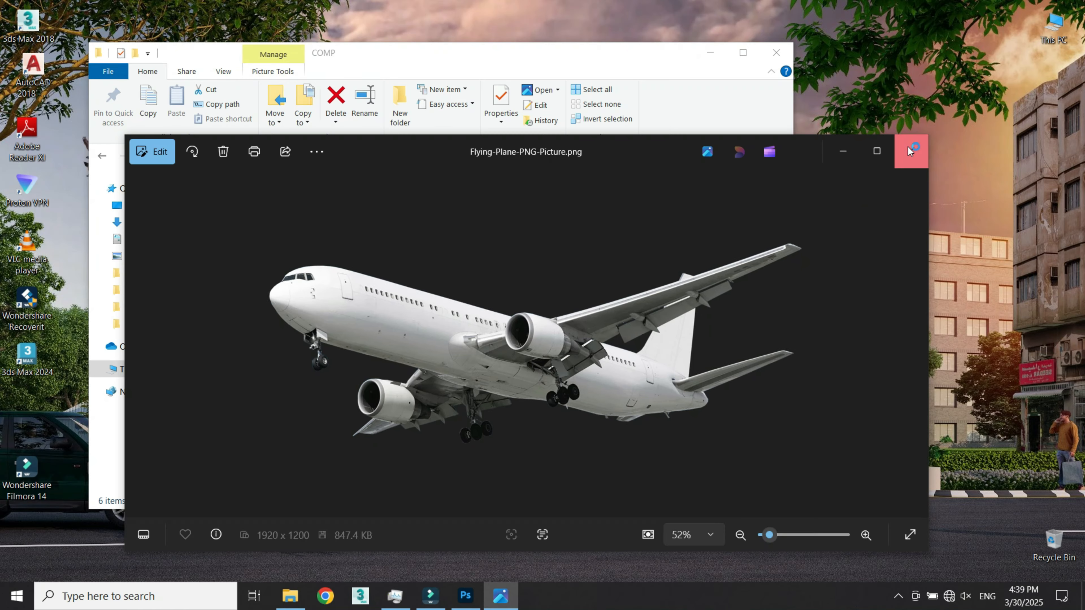
pyautogui.click(911, 151)
pyautogui.rightClick(950, 148)
pyautogui.click(987, 190)
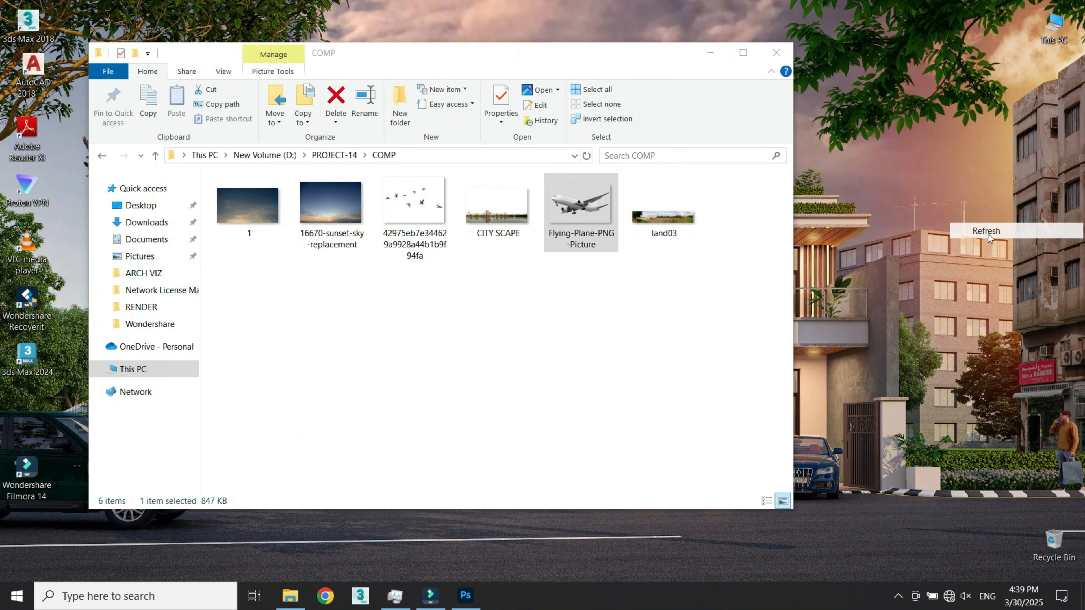
# - Switch back to Photoshop and make Layer 0 the active layer
pyautogui.click(464, 599)
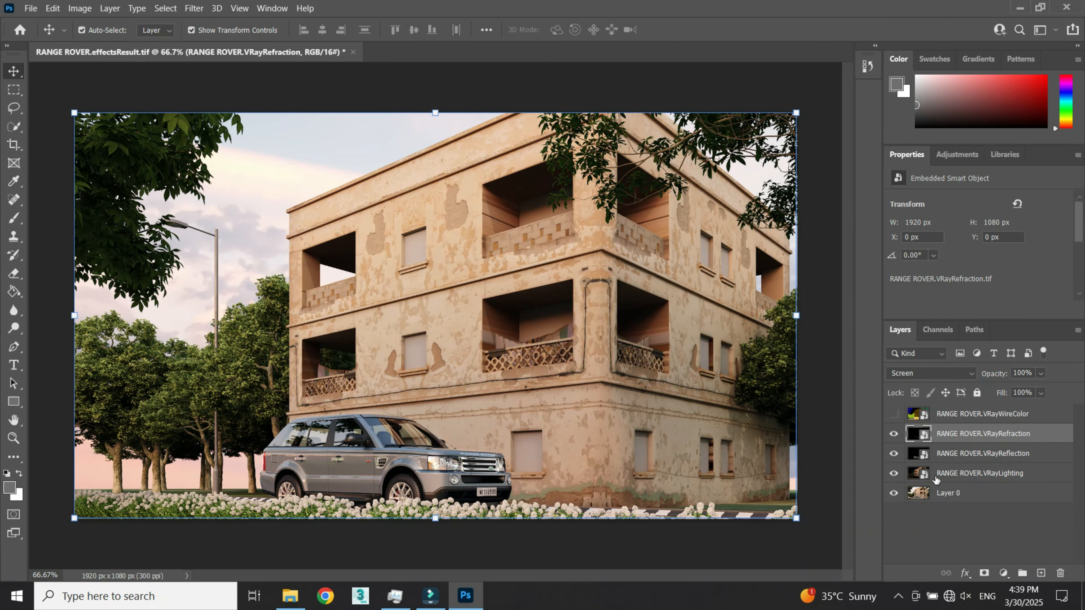
pyautogui.click(894, 433)
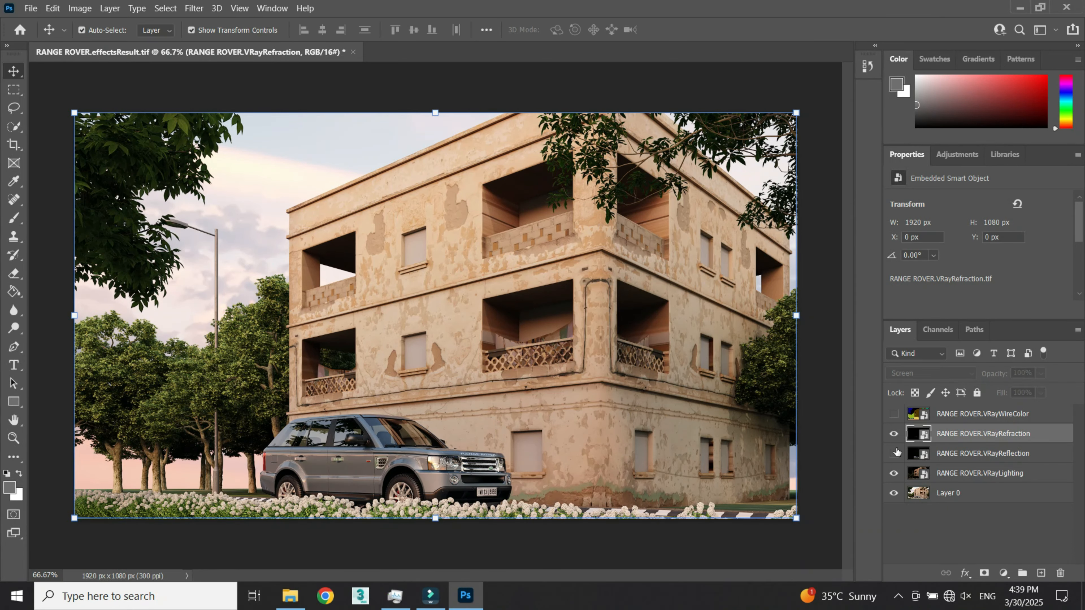
pyautogui.click(945, 494)
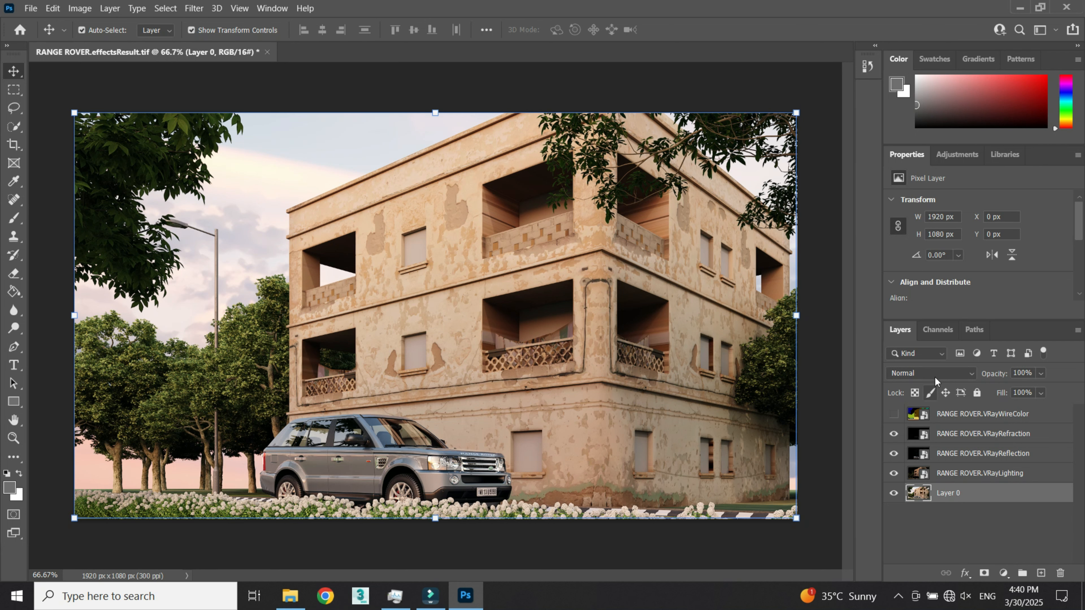
# - Display and target only the Alpha 1 channel, with the RGB channels hidden
pyautogui.click(936, 335)
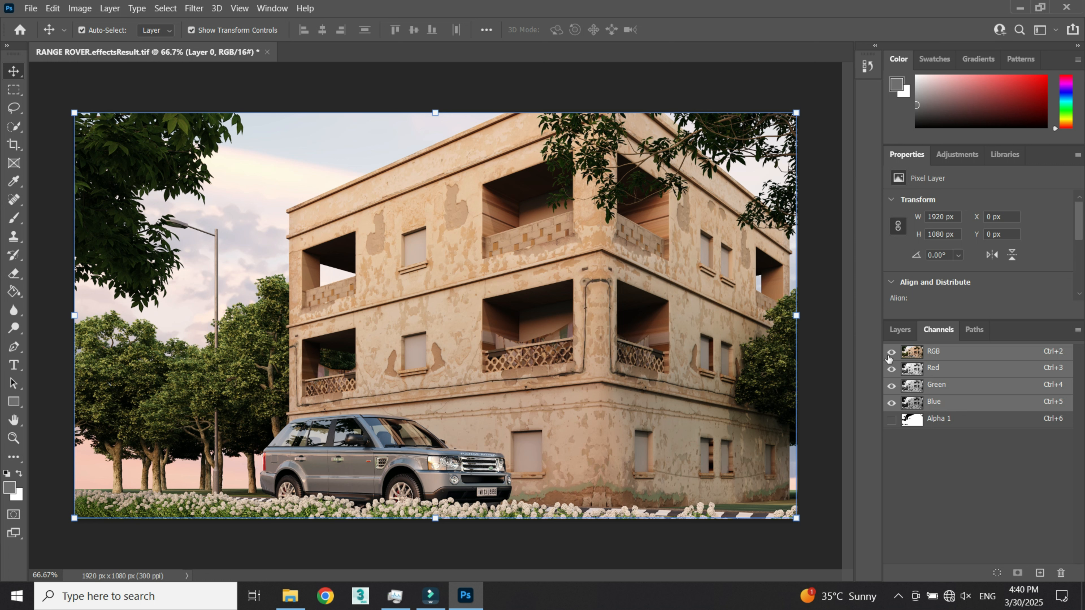
pyautogui.moveTo(894, 357); pyautogui.dragTo(894, 419)
pyautogui.click(934, 422)
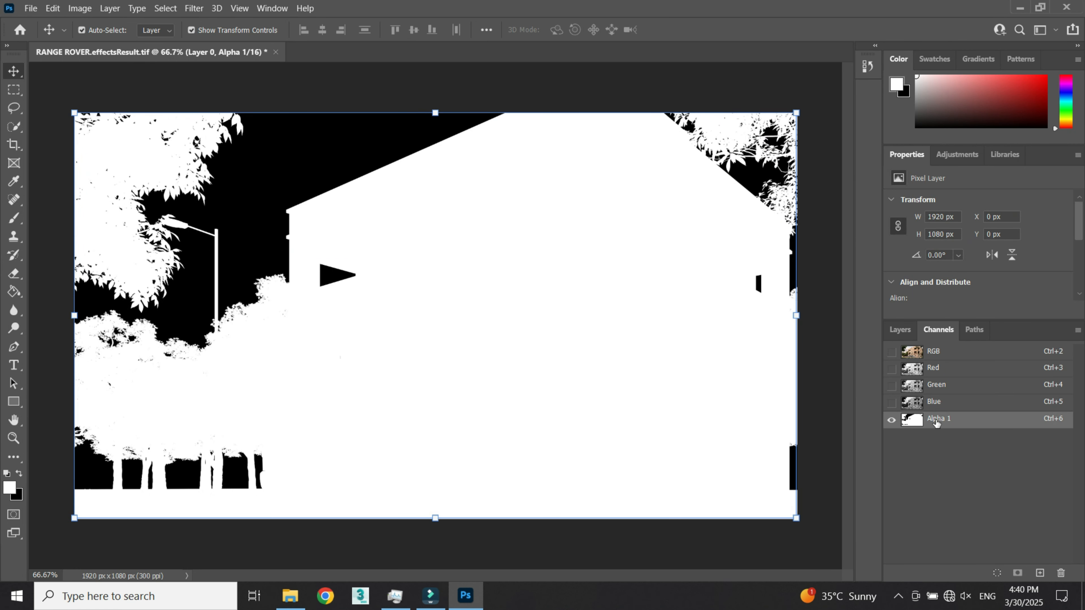
# - Select the black sky areas of the Alpha 1 channel using Color Range with sampled colors
pyautogui.click(13, 89)
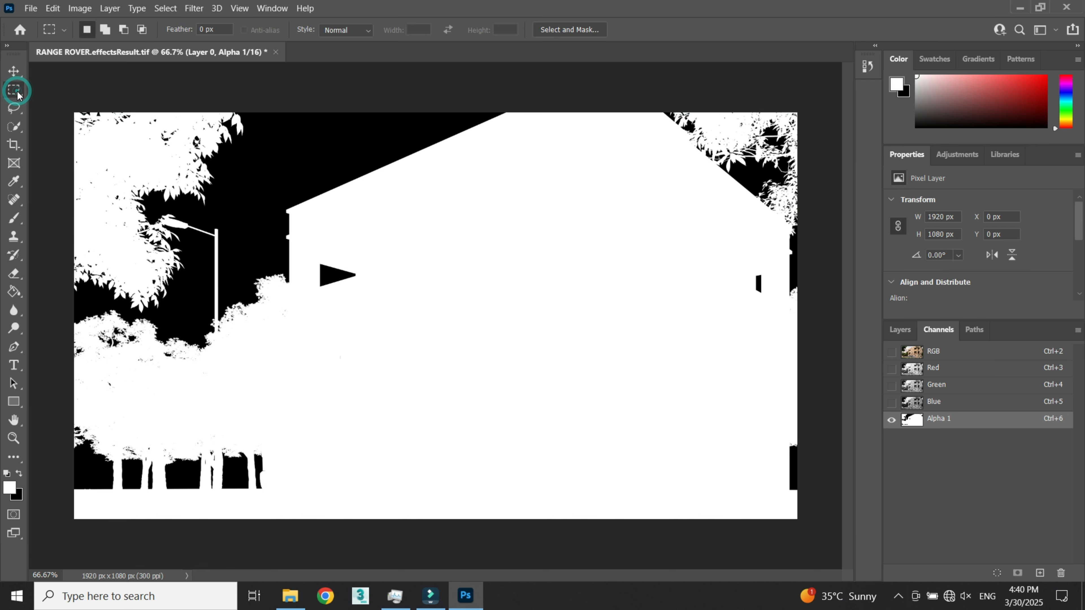
pyautogui.click(166, 8)
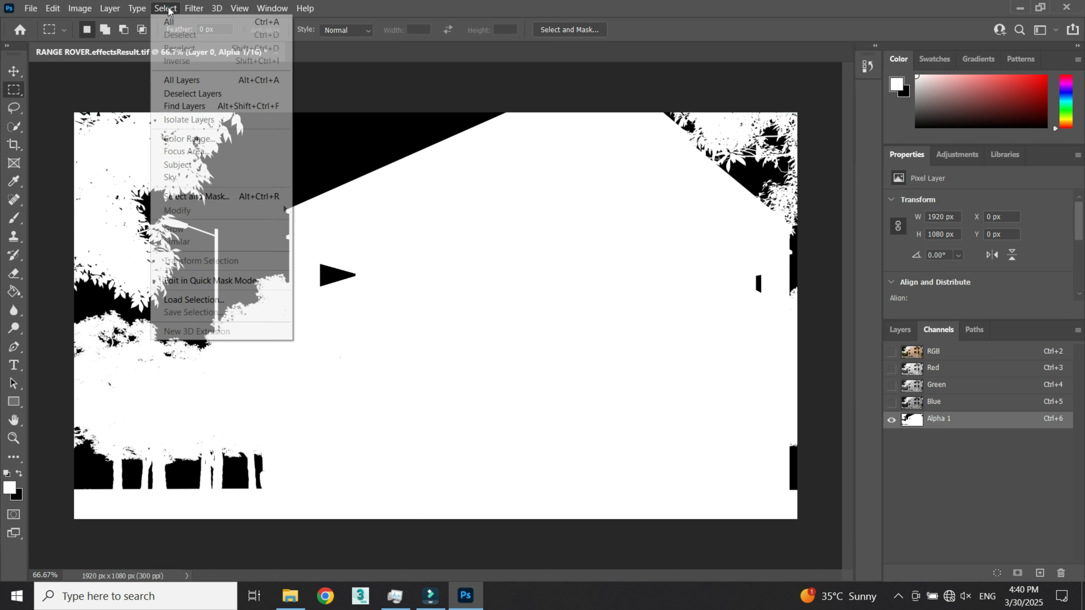
pyautogui.click(199, 139)
pyautogui.click(322, 150)
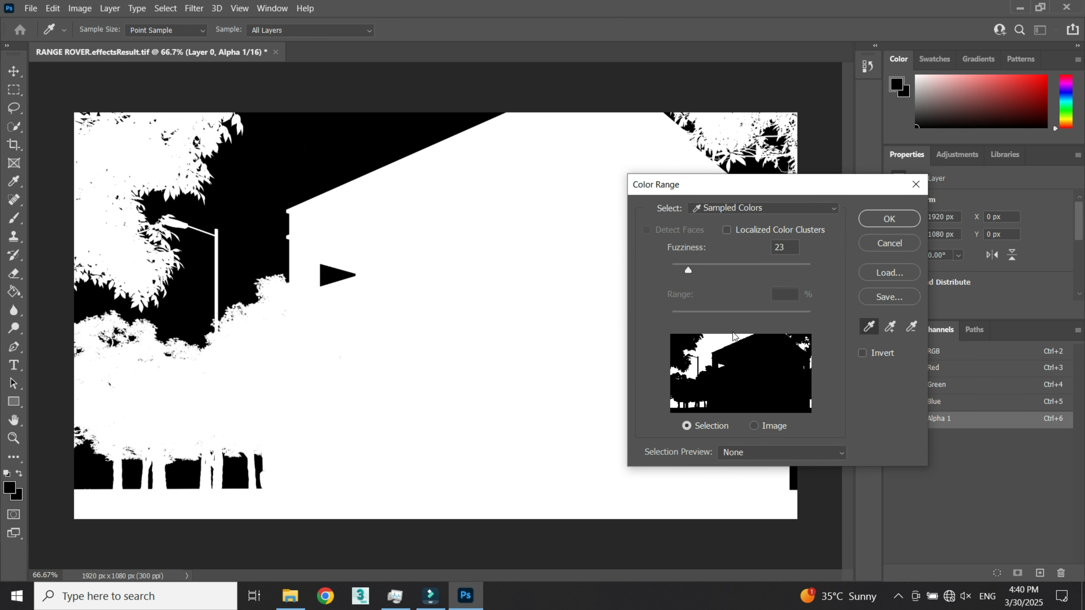
pyautogui.click(889, 218)
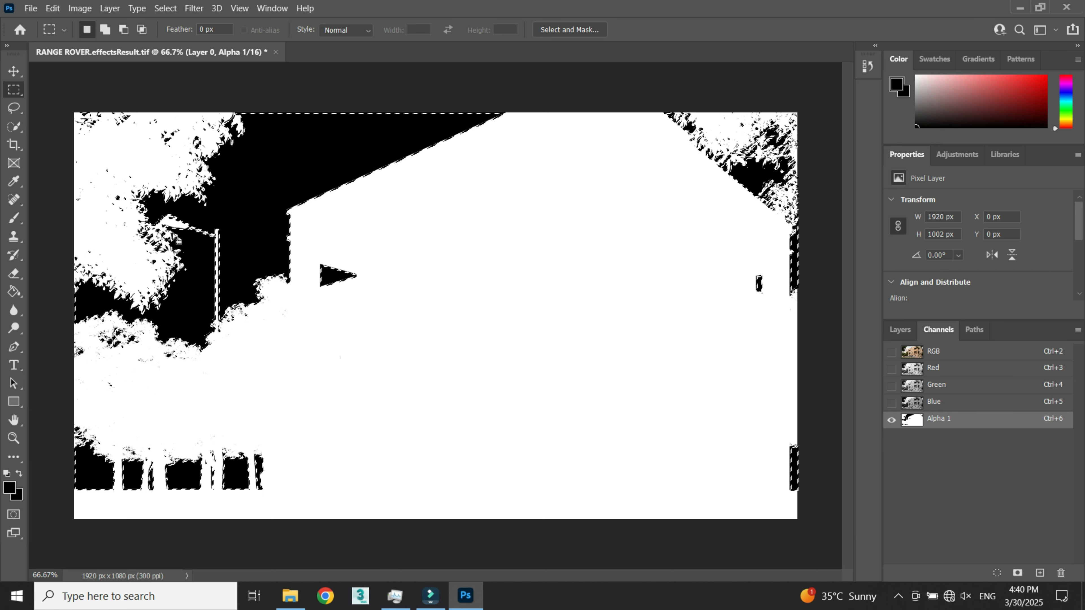
# - Restore the RGB channels with Alpha 1 hidden and delete the selected sky from Layer 0
pyautogui.click(951, 356)
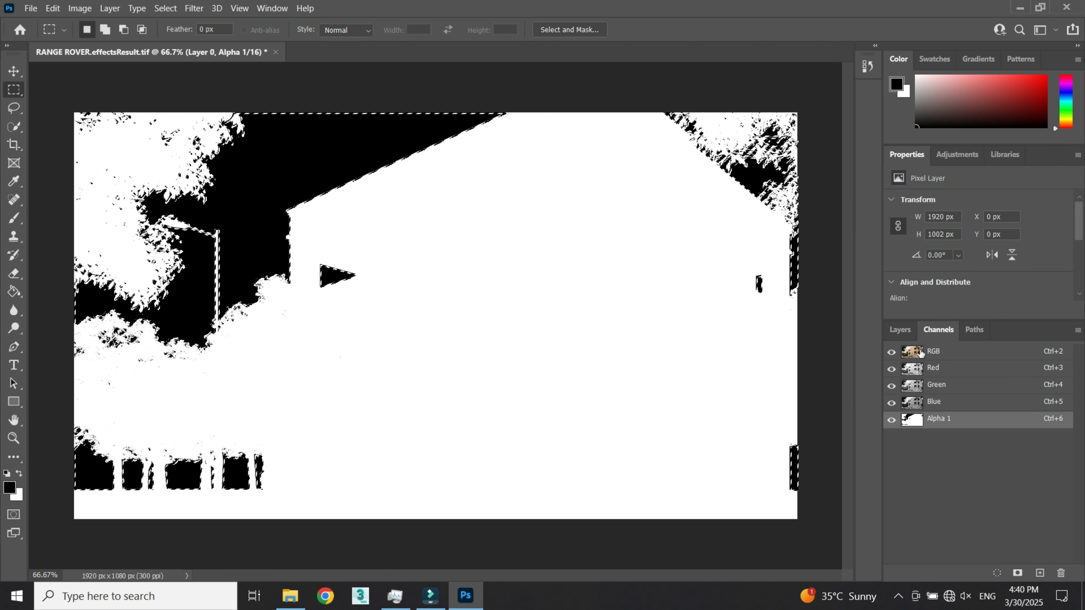
pyautogui.click(891, 420)
pyautogui.click(892, 420)
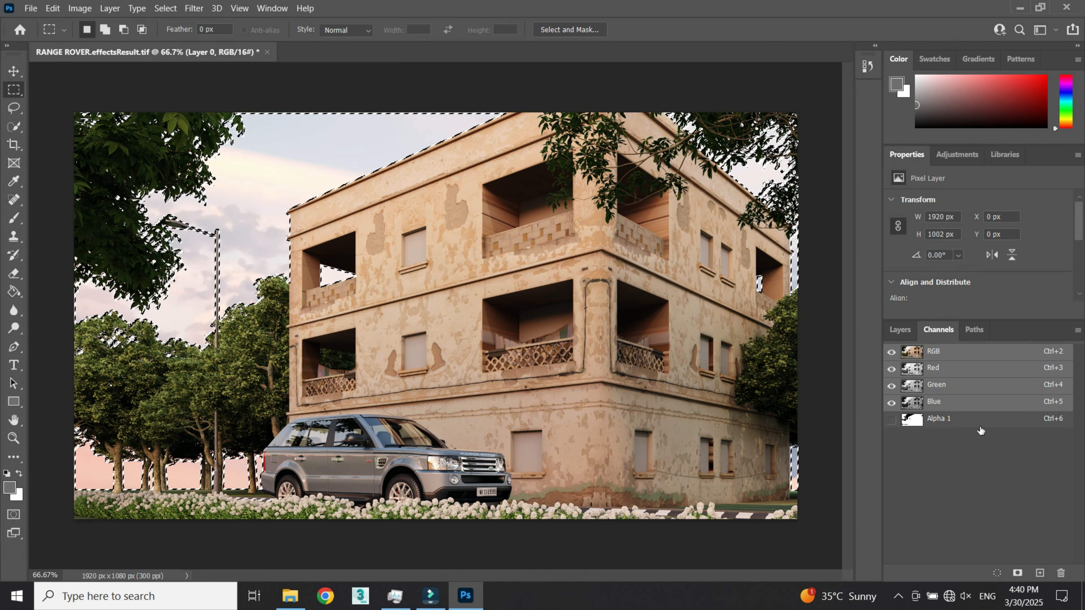
pyautogui.click(901, 330)
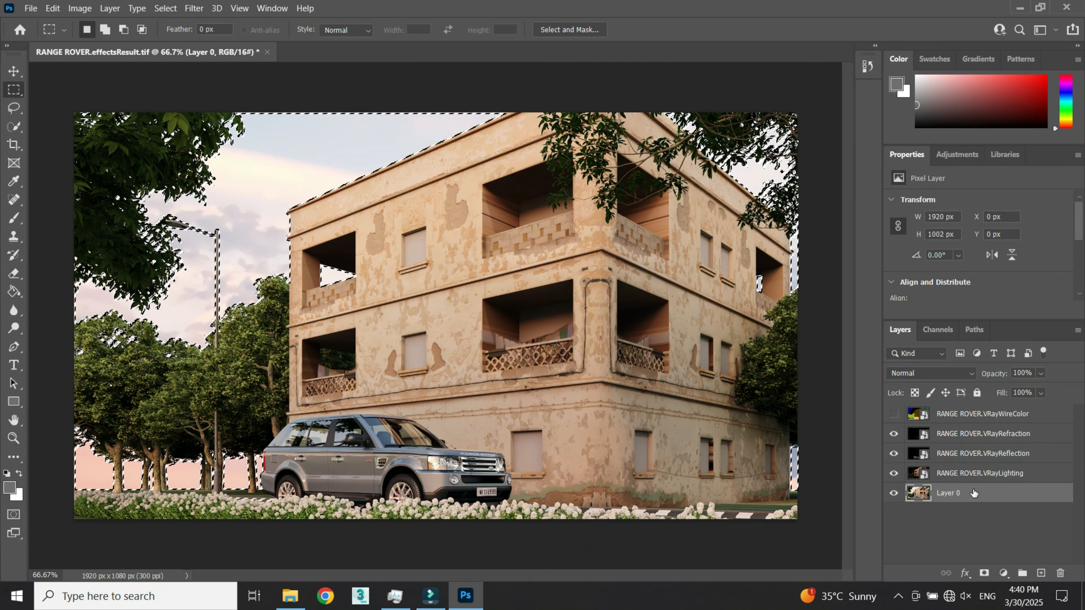
pyautogui.press('Delete')
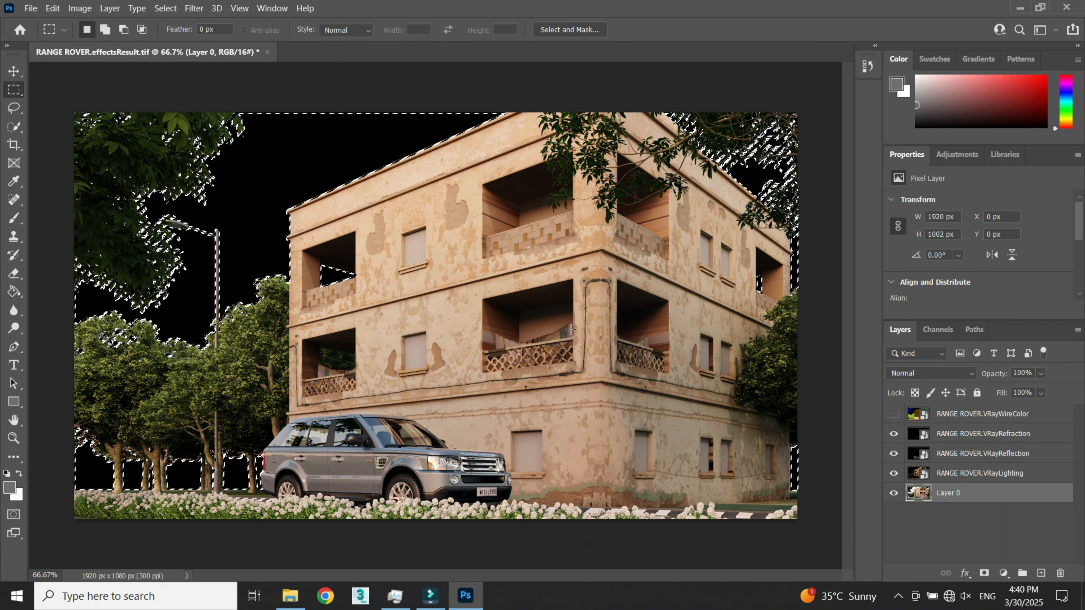
# - Rasterize the VRayLighting, VRayReflection and VRayRefraction layers, delete the selected sky from each, and clear the selection
pyautogui.click(962, 474)
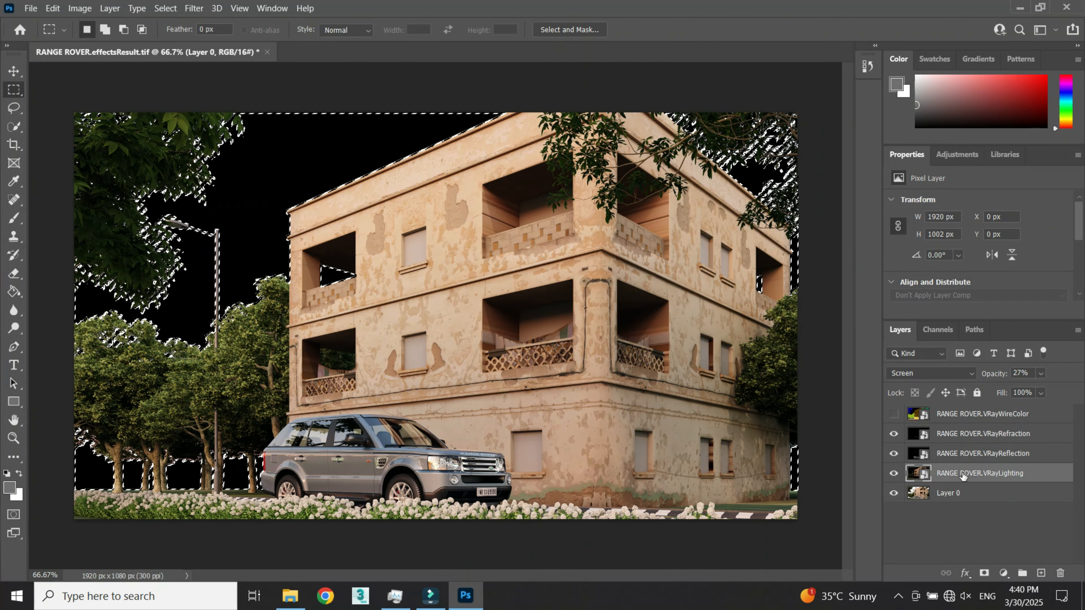
pyautogui.rightClick(932, 478)
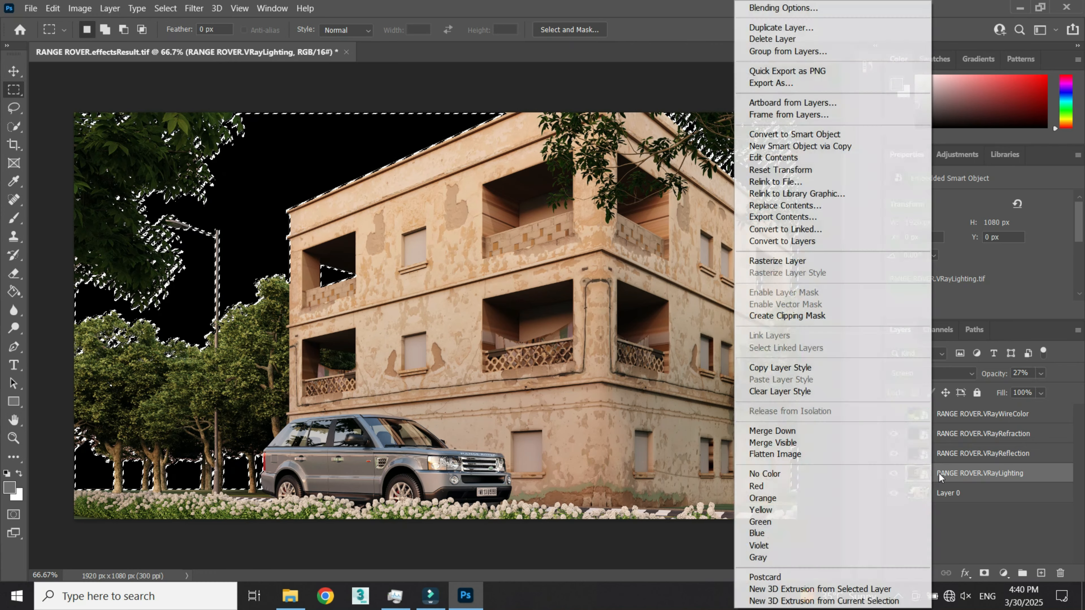
pyautogui.click(795, 262)
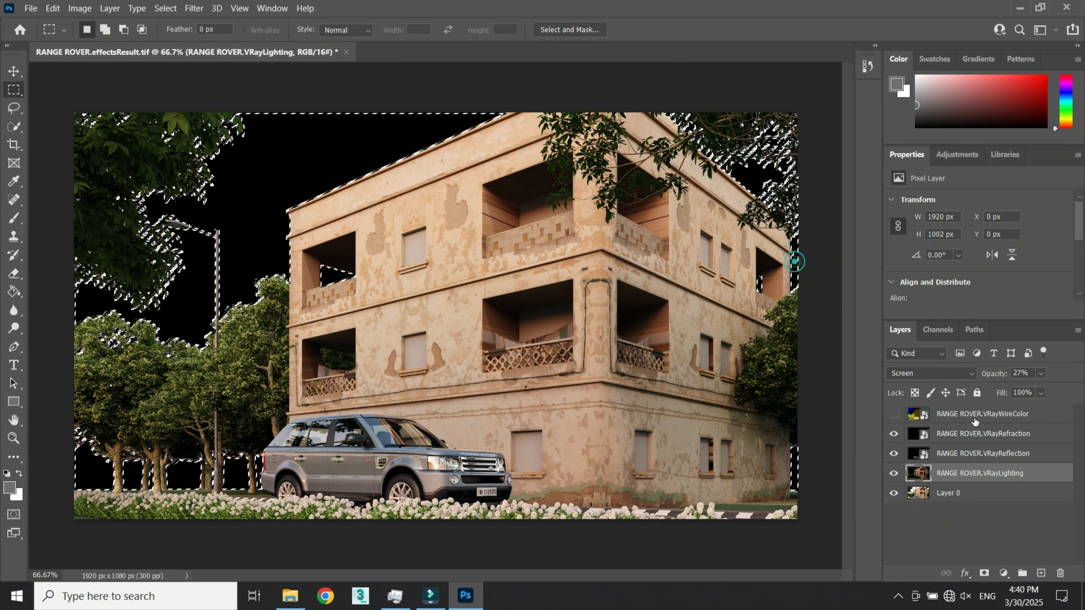
pyautogui.click(957, 452)
pyautogui.rightClick(957, 447)
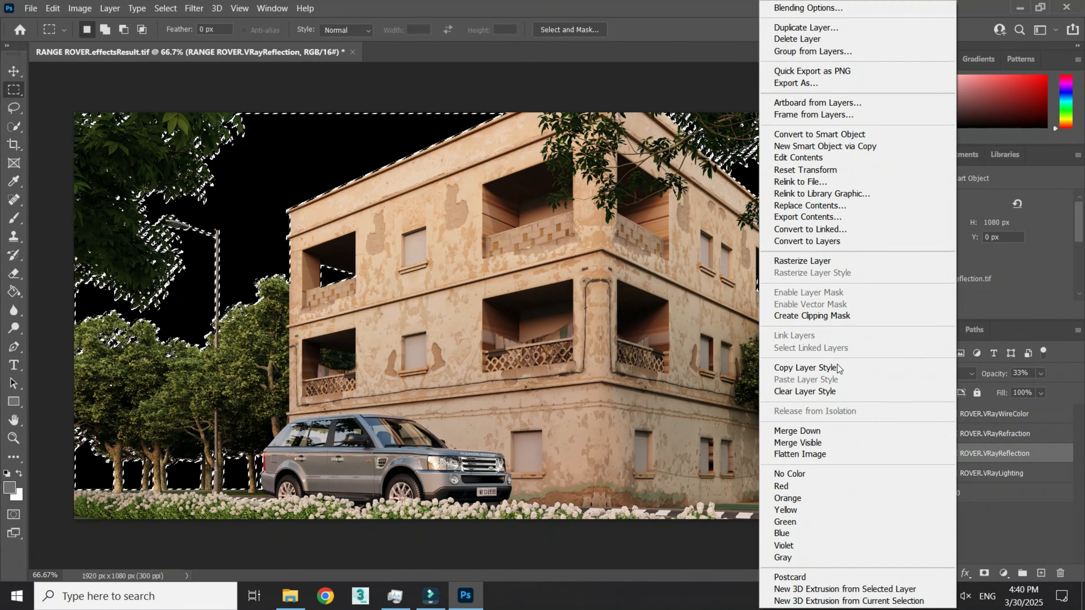
pyautogui.click(802, 262)
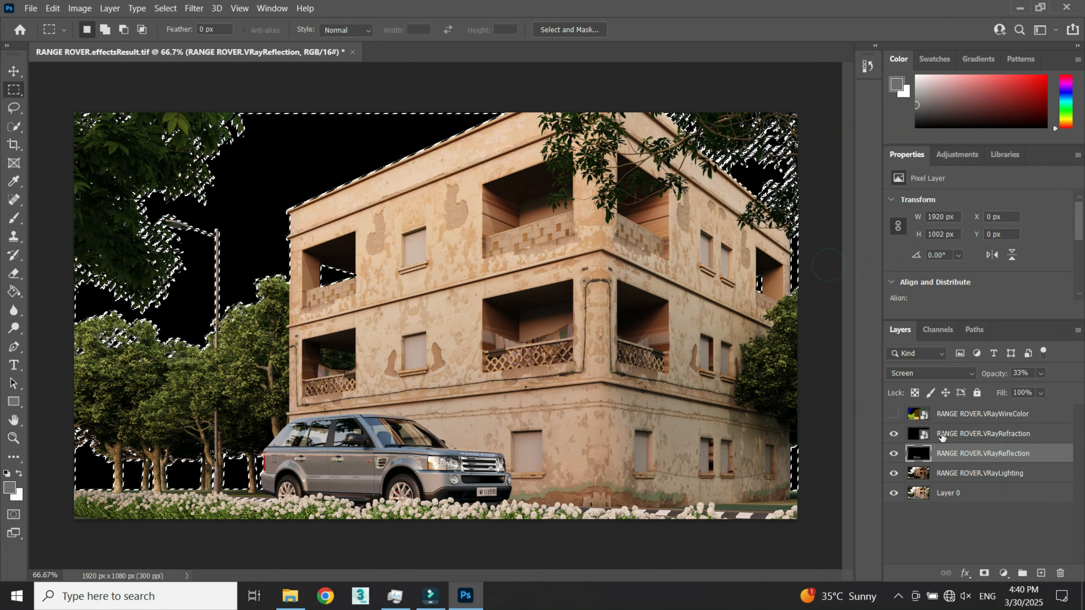
pyautogui.rightClick(968, 435)
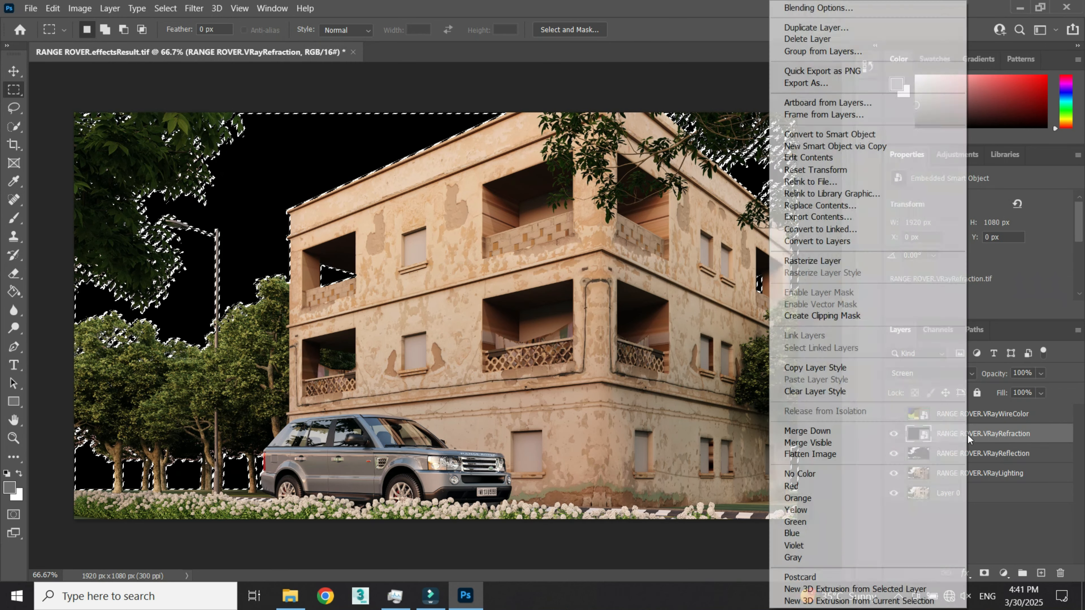
pyautogui.click(836, 265)
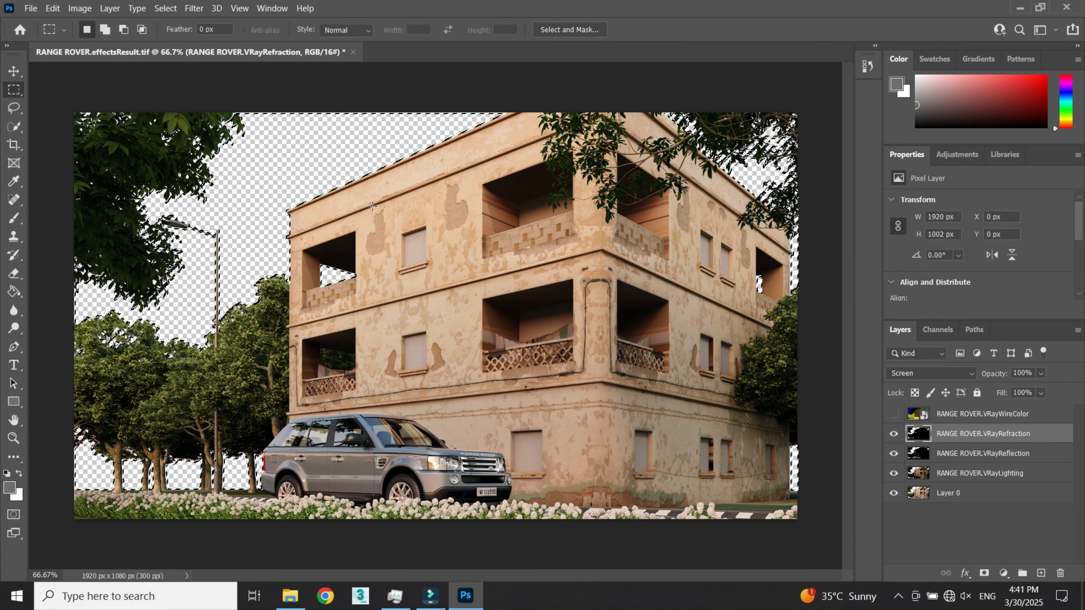
pyautogui.rightClick(293, 170)
pyautogui.click(317, 177)
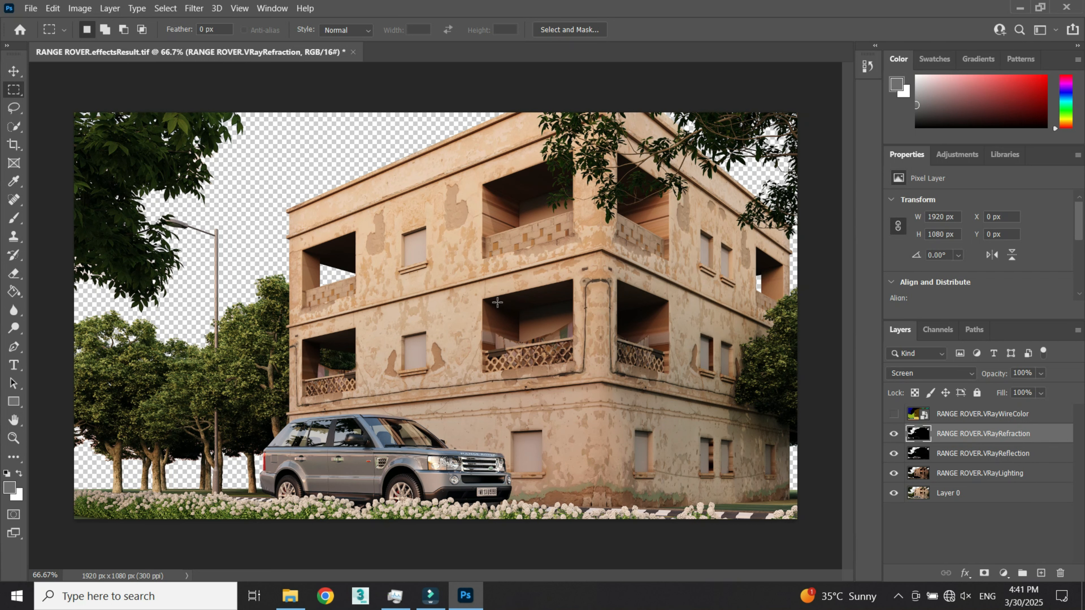
# - Toggle the VRayReflection, VRayLighting and Layer 0 layers off and back on to check the sky cut-out
pyautogui.moveTo(894, 453); pyautogui.dragTo(893, 493)
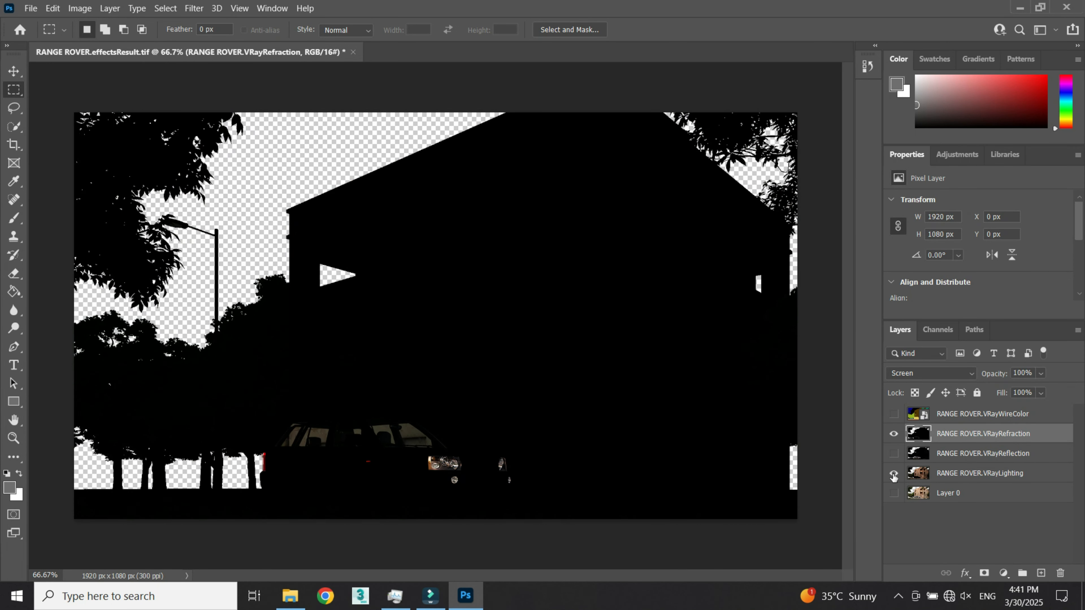
pyautogui.click(894, 473)
pyautogui.click(893, 493)
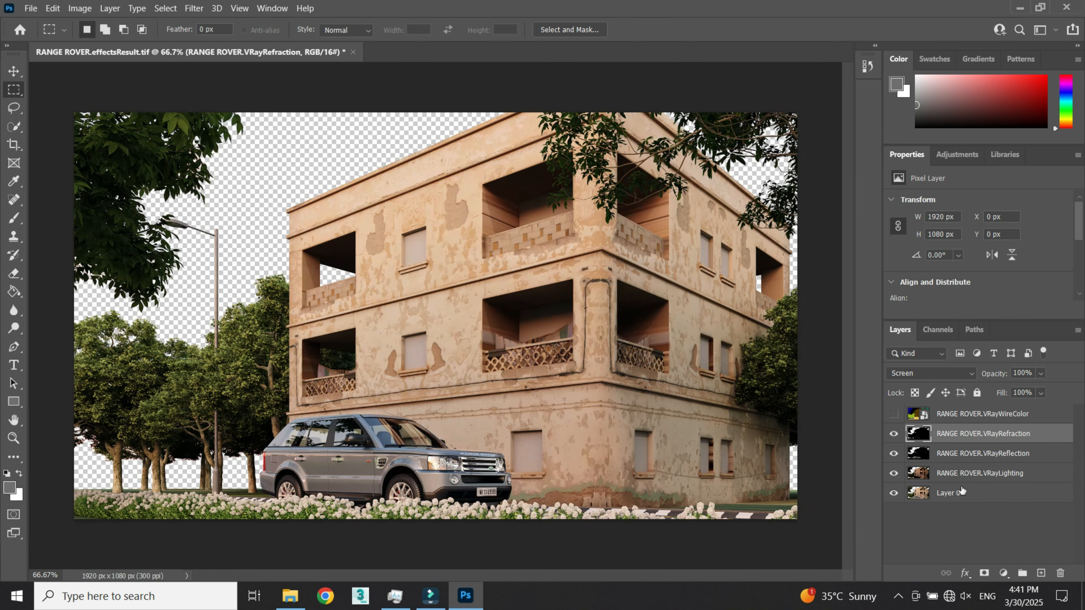
# - Duplicate the VRayRefraction, VRayReflection, VRayLighting and Layer 0 layers together and merge the copies into one layer
pyautogui.click(1029, 515)
pyautogui.click(952, 435)
pyautogui.keyDown('shift'); pyautogui.click(963, 498); pyautogui.keyUp('shift')
pyautogui.rightClick(965, 486)
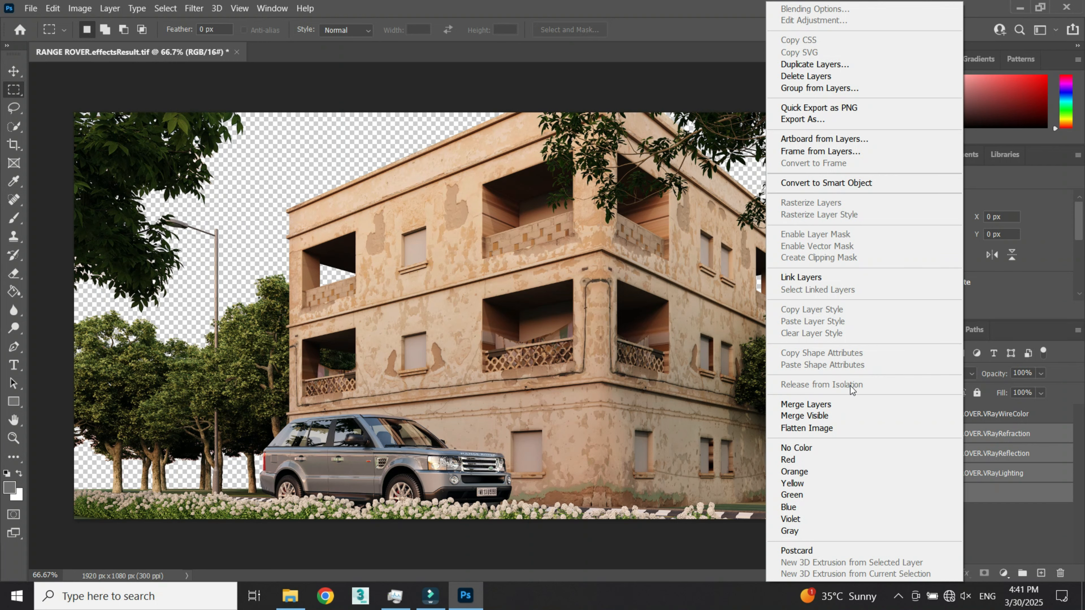
pyautogui.click(837, 64)
pyautogui.click(660, 158)
pyautogui.rightClick(956, 453)
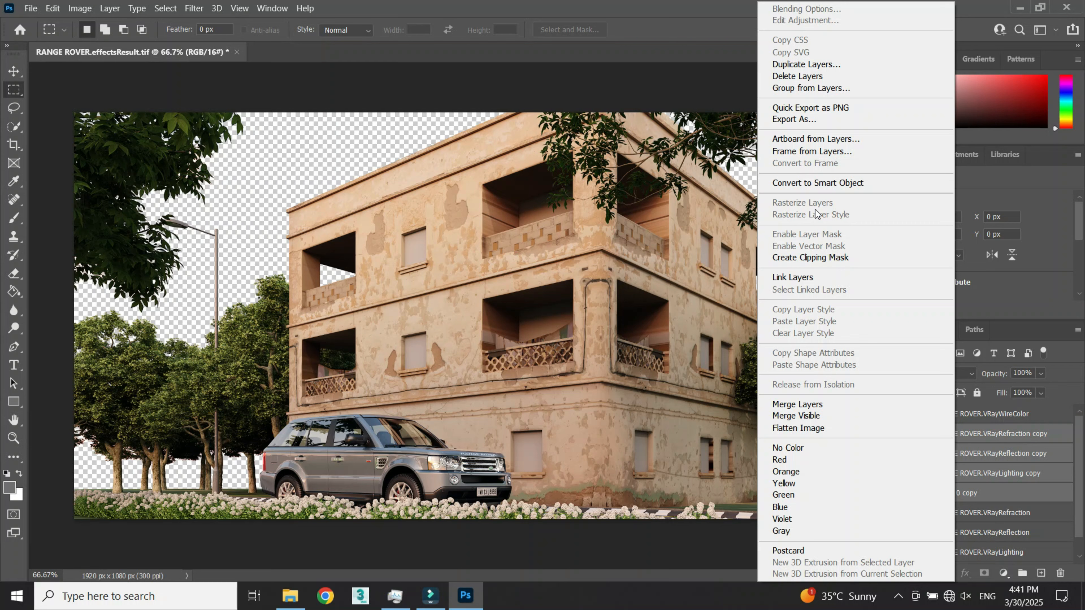
pyautogui.click(824, 417)
# - Hide the original VRayRefraction, VRayReflection, VRayLighting and Layer 0 layers and make the merged copy the active layer
pyautogui.click(894, 453)
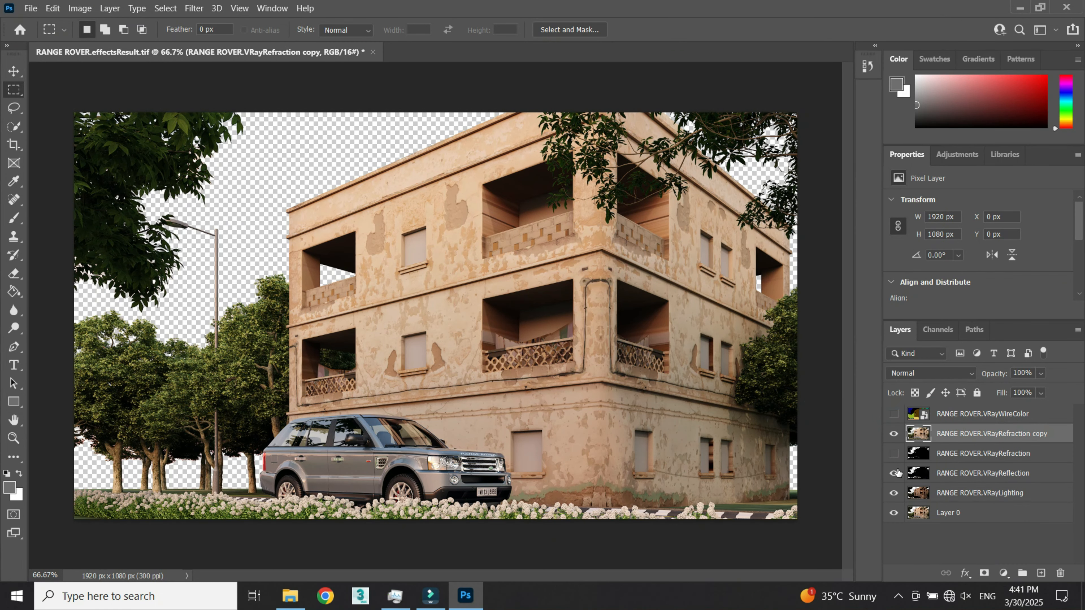
pyautogui.click(949, 547)
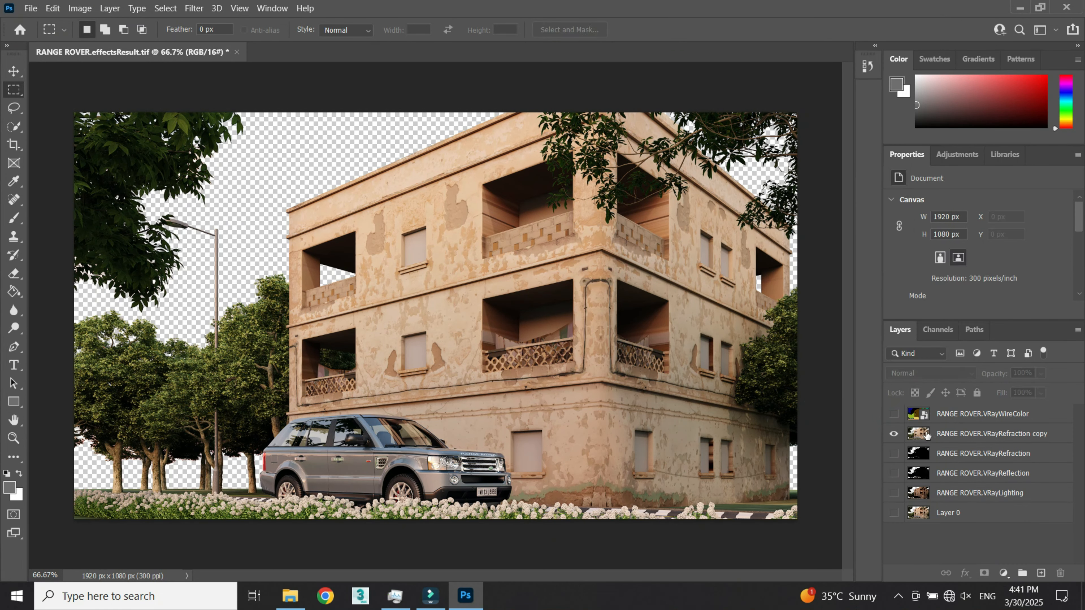
pyautogui.click(894, 435)
pyautogui.click(894, 434)
pyautogui.click(991, 439)
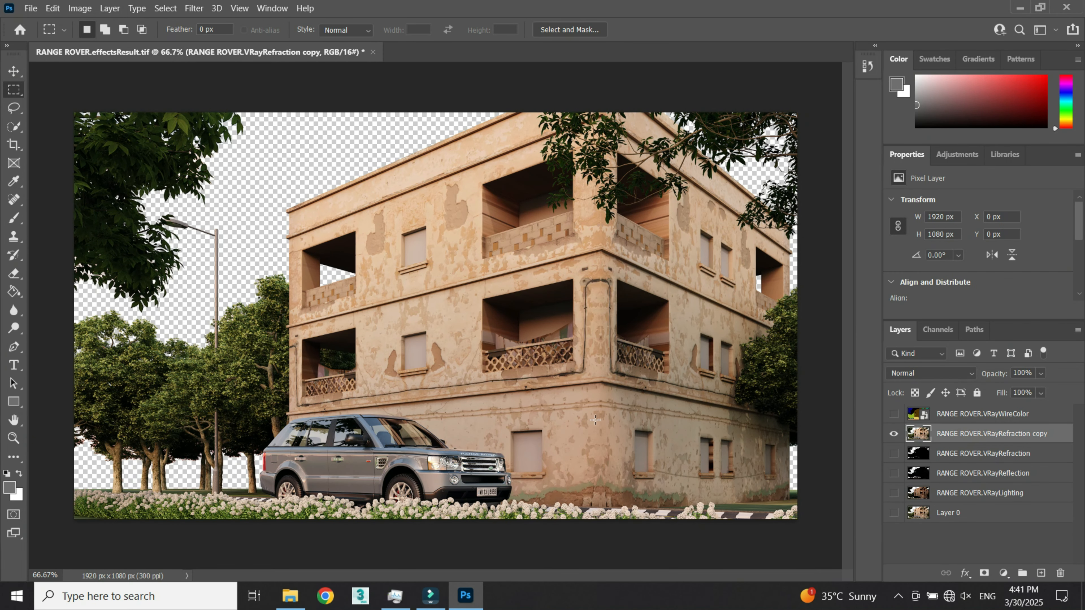
# - Switch to File Explorer and place the 16670-sunset-sky-replacement image from the COMP folder into the Photoshop document
pyautogui.click(290, 597)
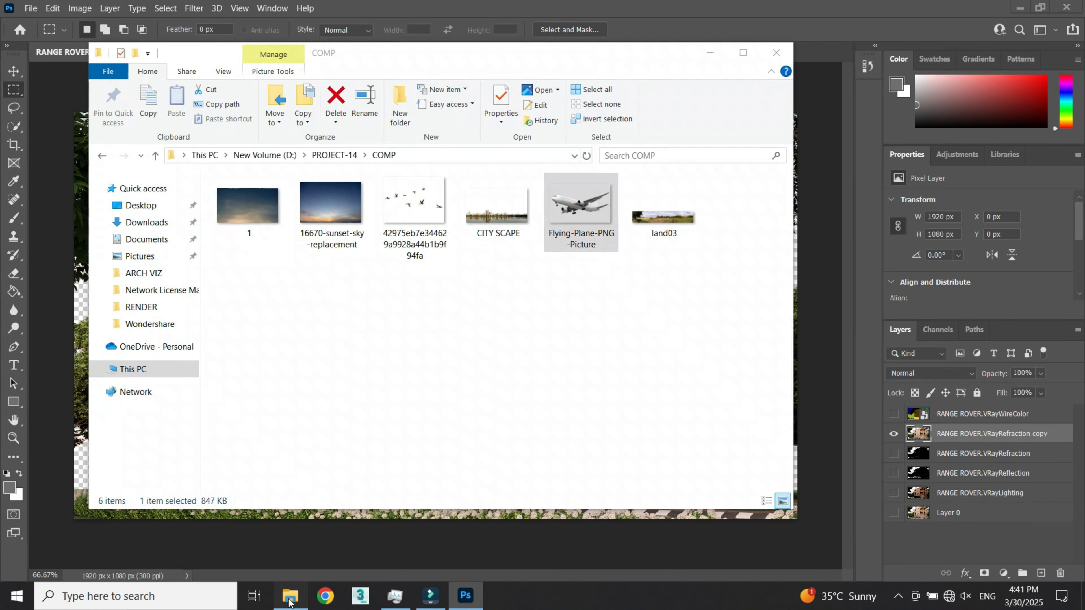
pyautogui.click(333, 218)
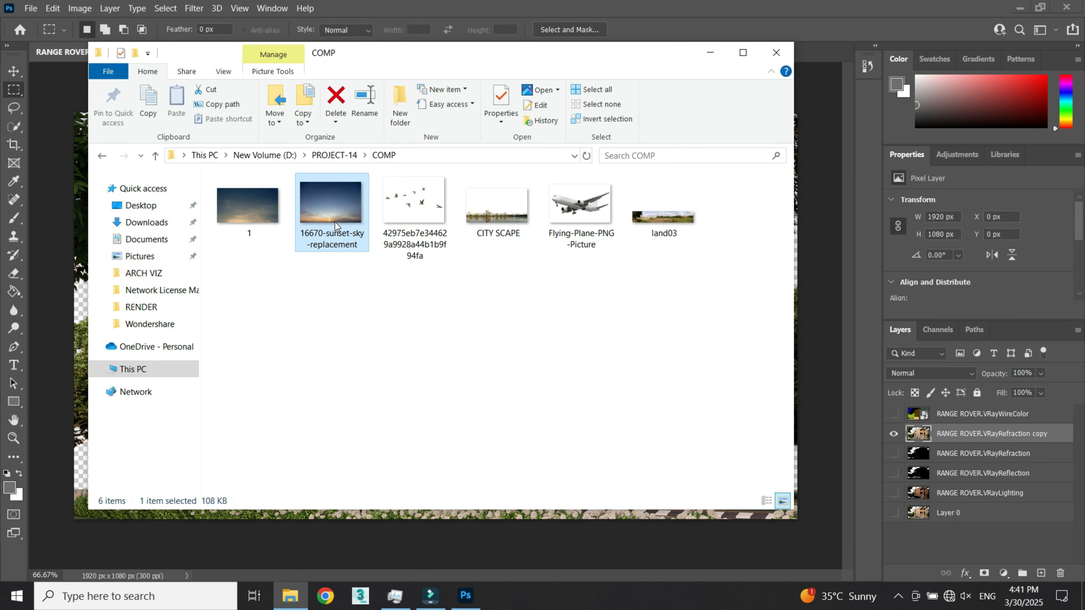
pyautogui.moveTo(531, 64); pyautogui.dragTo(805, 116)
pyautogui.moveTo(611, 262); pyautogui.dragTo(229, 274)
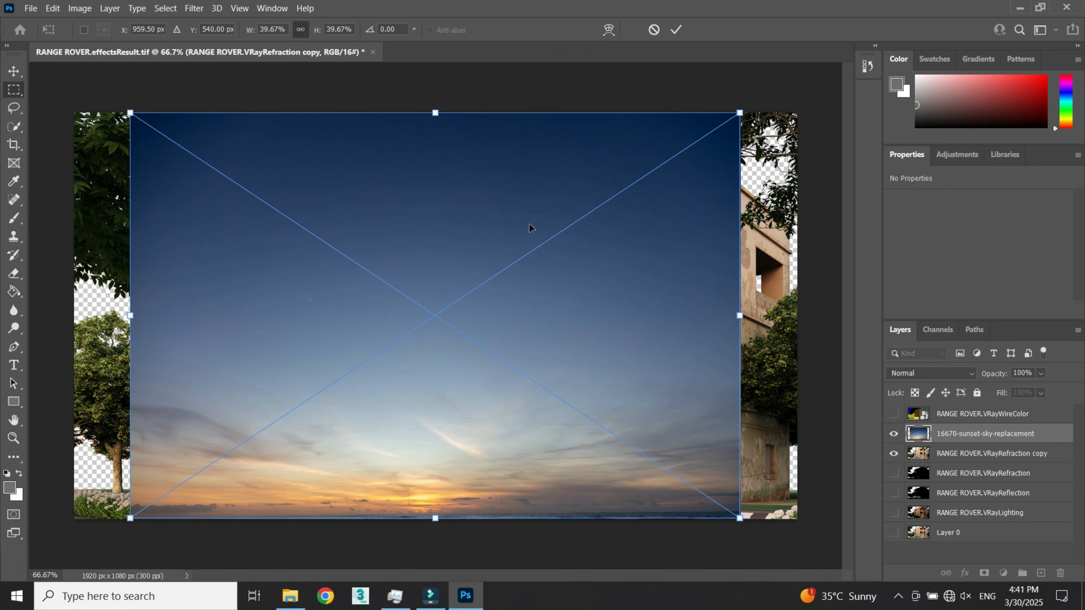
# - Enlarge the placed sunset sky proportionally to about 54.7%, position it to cover the whole canvas, and commit the transform
pyautogui.moveTo(741, 113); pyautogui.dragTo(897, 6)
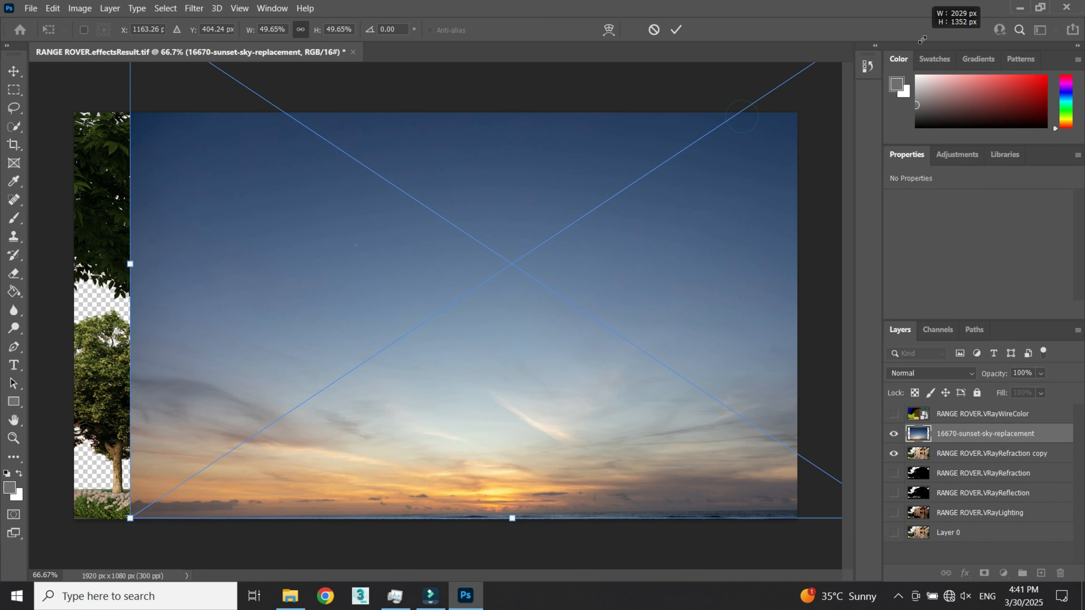
pyautogui.moveTo(742, 306); pyautogui.dragTo(652, 320)
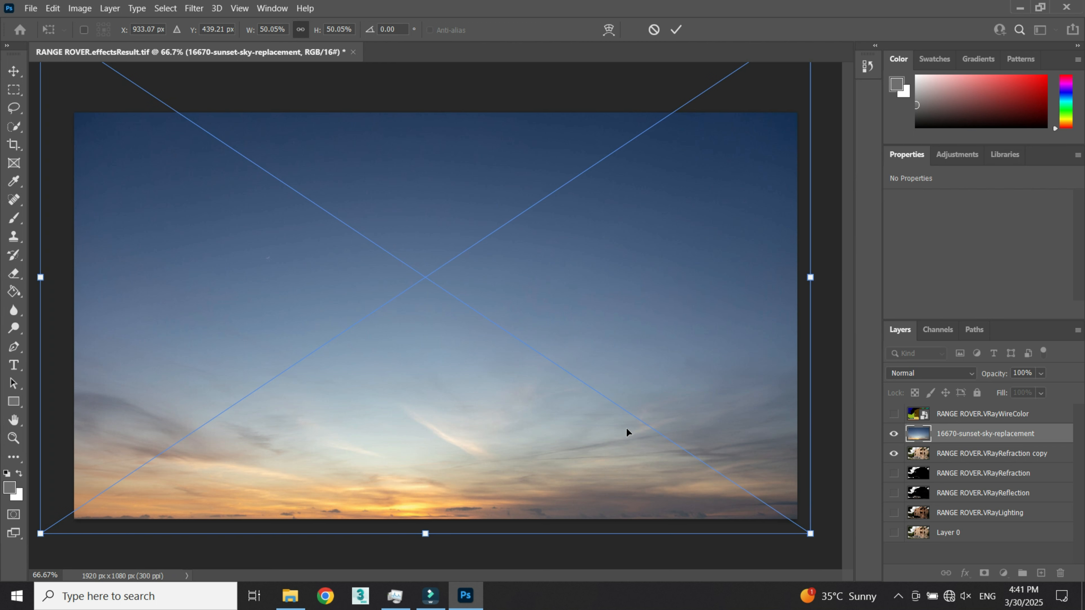
pyautogui.hotkey('ctrl', '-')
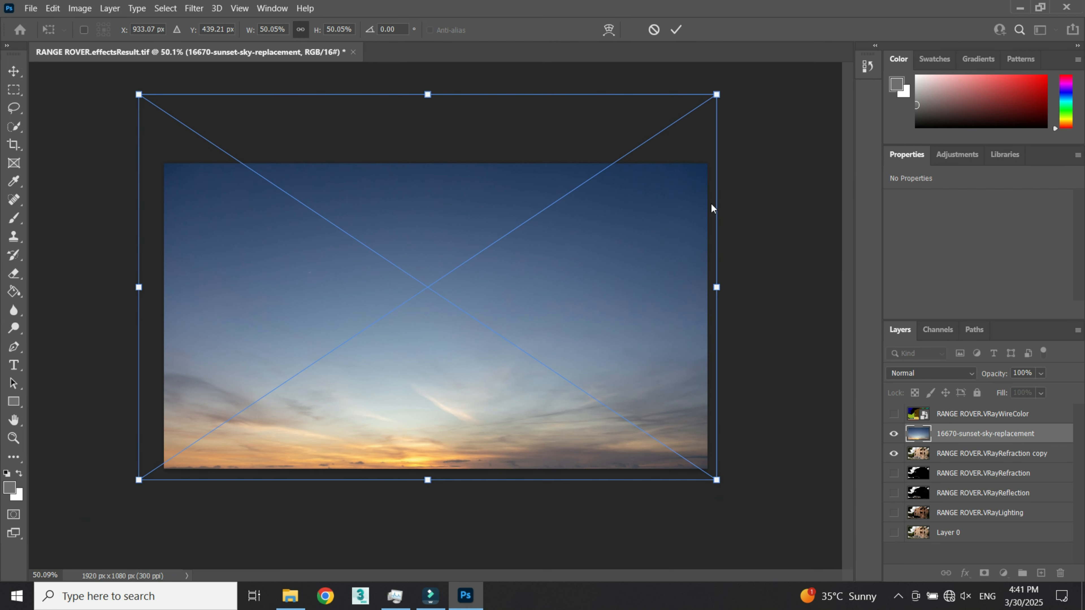
pyautogui.moveTo(717, 94); pyautogui.dragTo(770, 59)
pyautogui.click(678, 29)
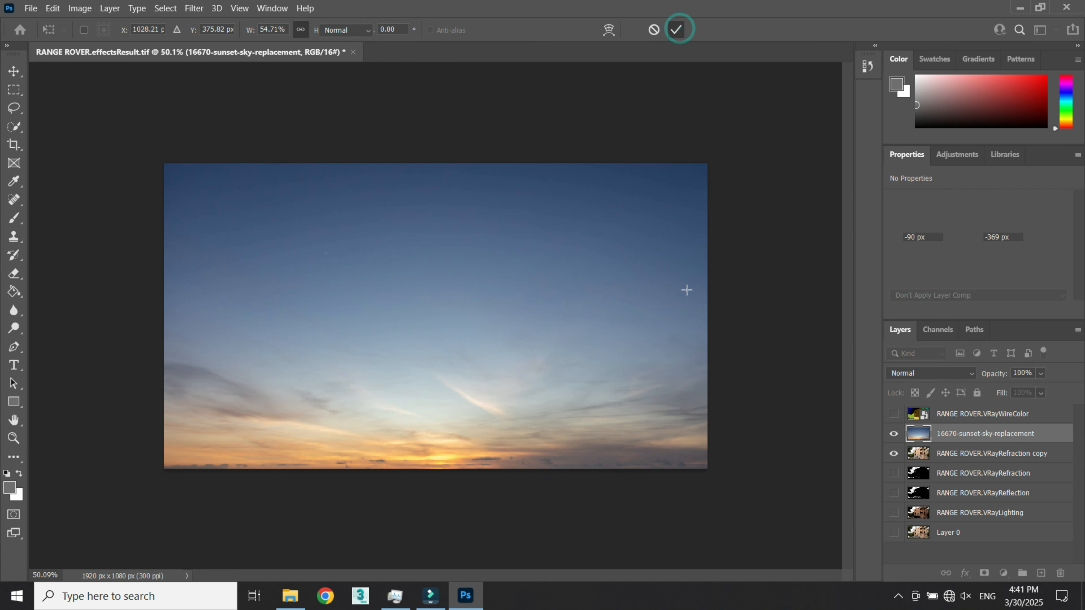
# - Move the sunset sky layer beneath Layer 0 in the stack and nudge the sky upward to Y -397 px
pyautogui.moveTo(998, 438); pyautogui.dragTo(987, 545)
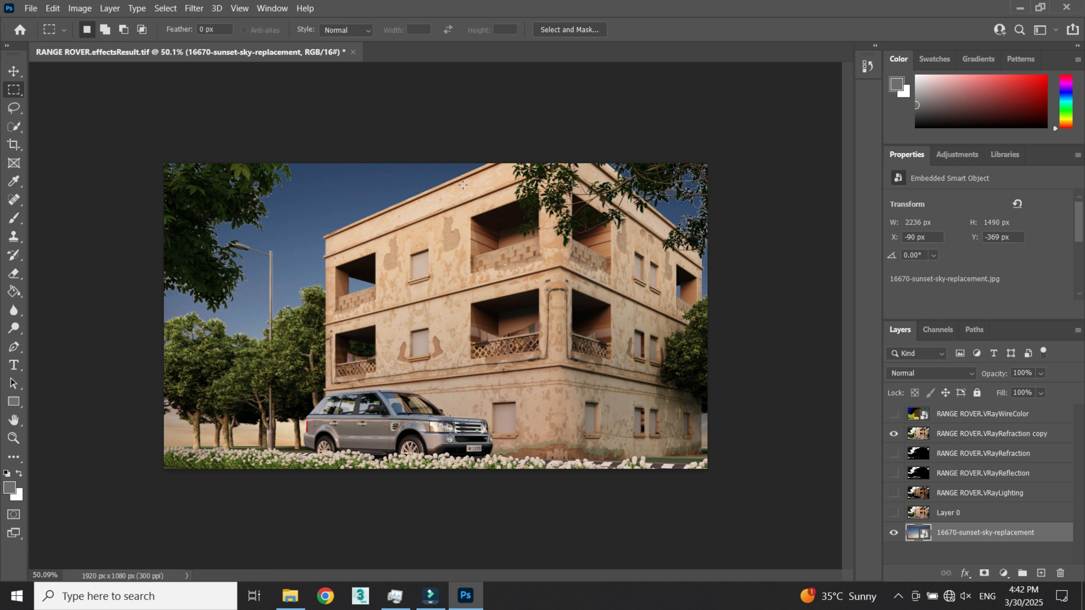
pyautogui.click(14, 72)
pyautogui.hotkey('shift', 'Up')
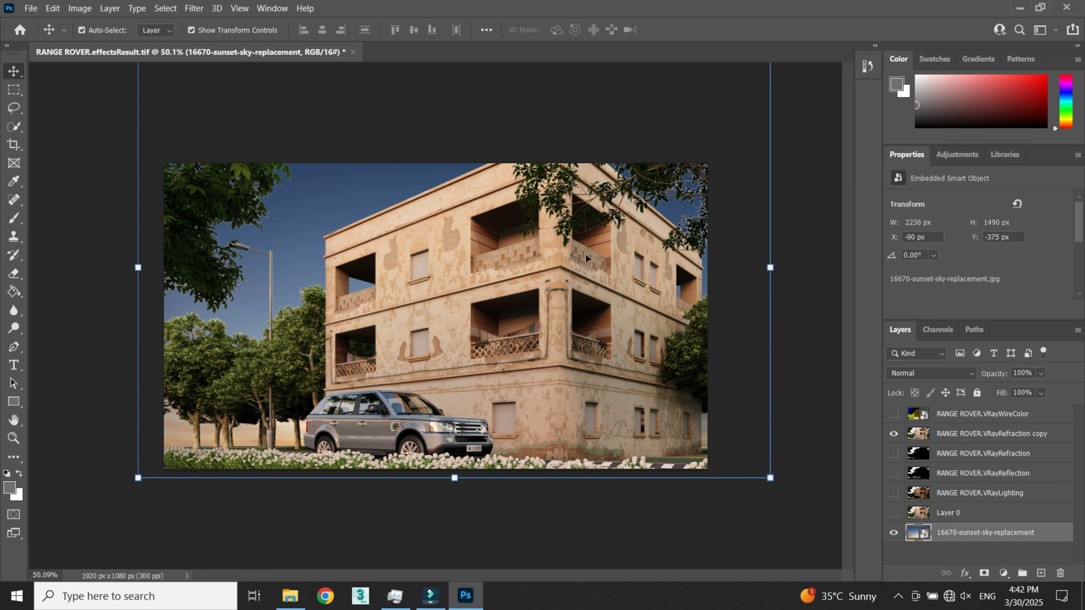
pyautogui.press('Up')
pyautogui.press('Up')
pyautogui.press('Up')
pyautogui.press('Up')
pyautogui.press('Up')
pyautogui.press('Up')
pyautogui.press('Up')
pyautogui.press('Up')
pyautogui.press('Up')
pyautogui.press('Up')
pyautogui.press('Up')
pyautogui.press('Up')
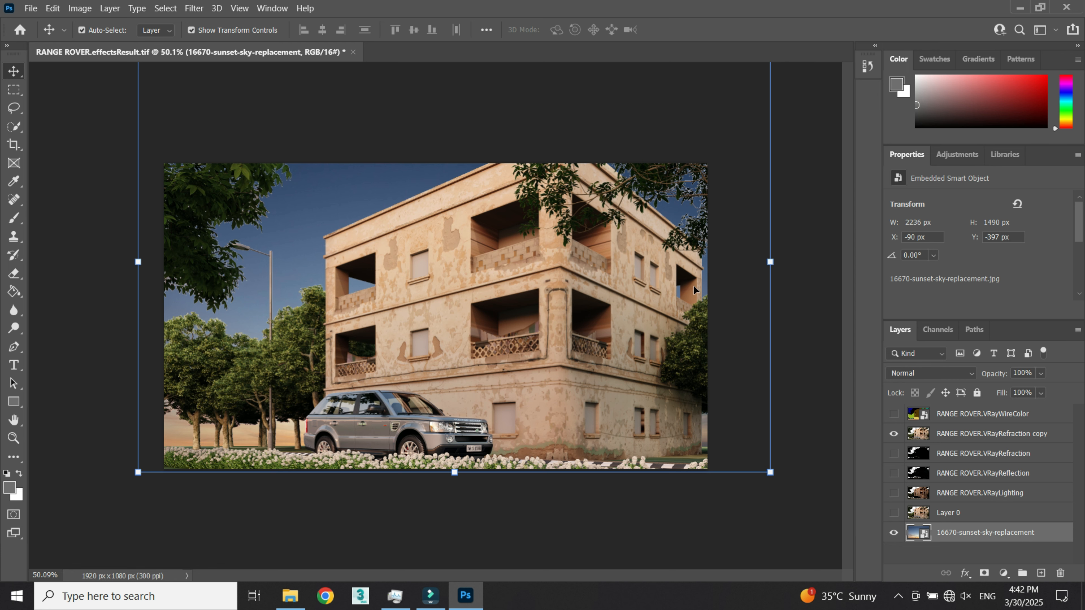
# - Duplicate the 16670-sunset-sky-replacement layer within the same document, keeping the default copy name
pyautogui.rightClick(987, 540)
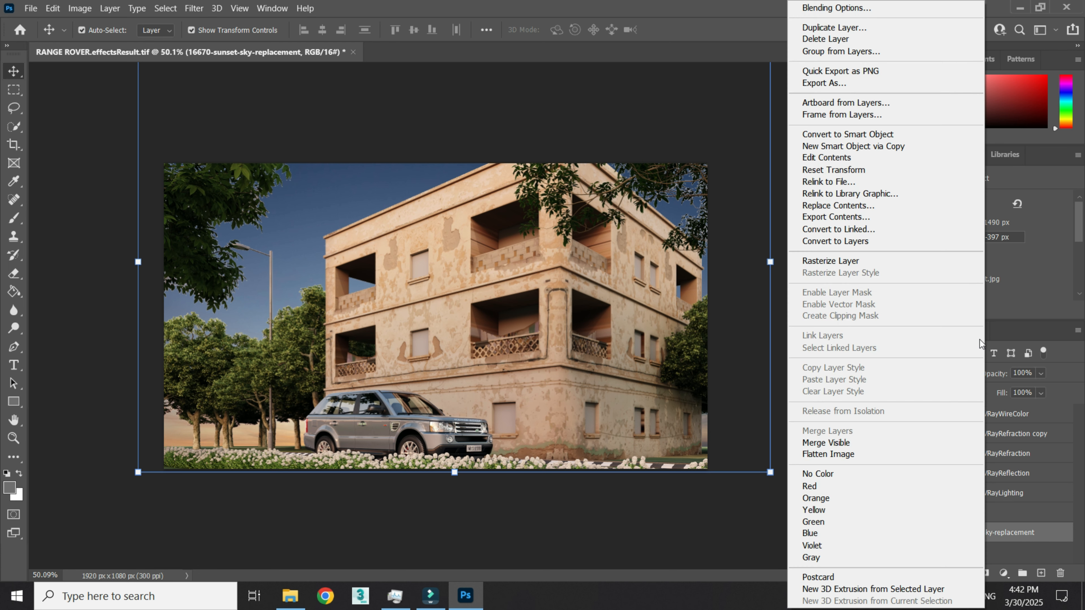
pyautogui.click(842, 29)
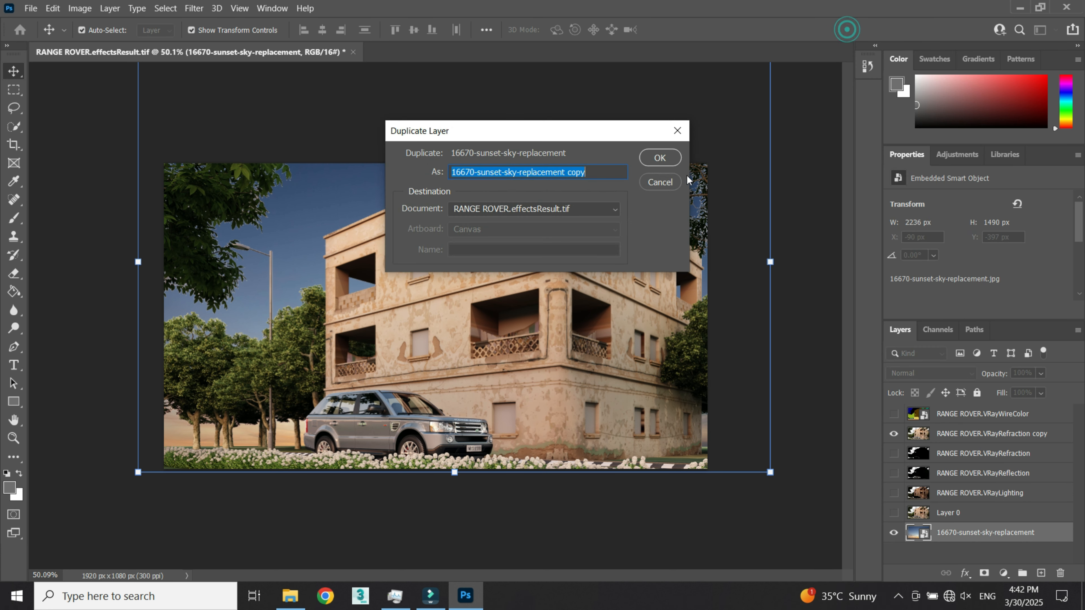
pyautogui.click(649, 156)
# - Apply Color Balance to the duplicated sky's midtones, shifting them toward cyan (about -21), yellow (about -26) and slightly toward green
pyautogui.click(80, 9)
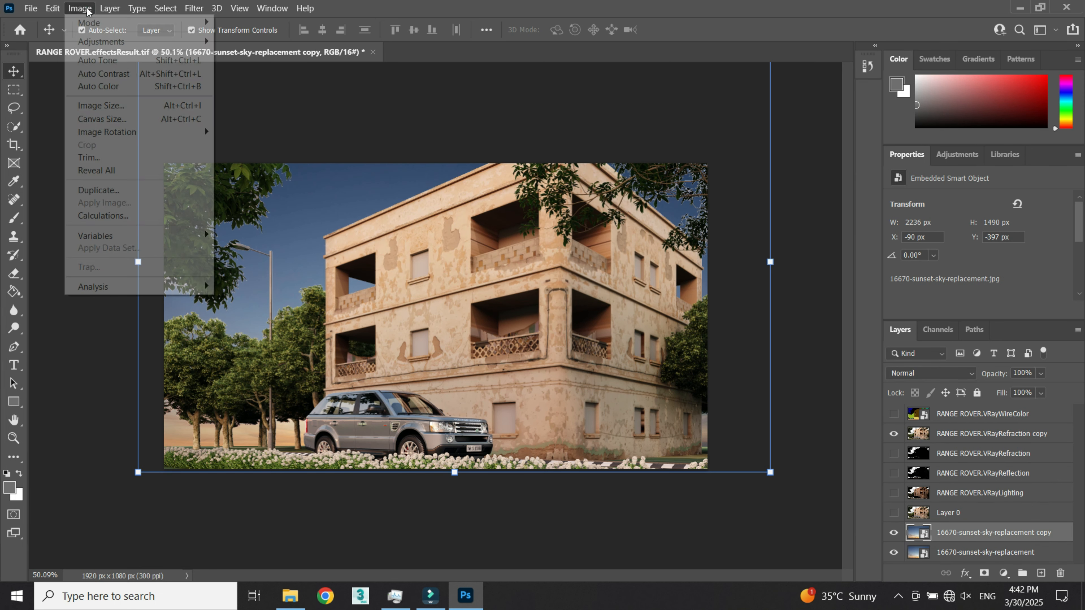
pyautogui.click(103, 42)
pyautogui.click(295, 125)
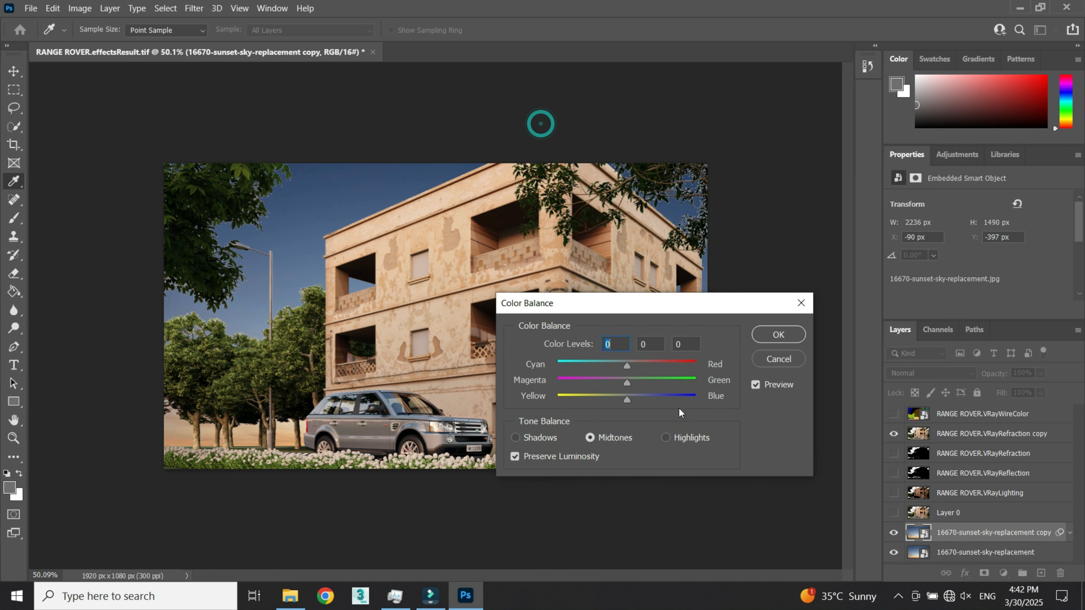
pyautogui.moveTo(639, 393); pyautogui.dragTo(611, 399)
pyautogui.click(613, 362)
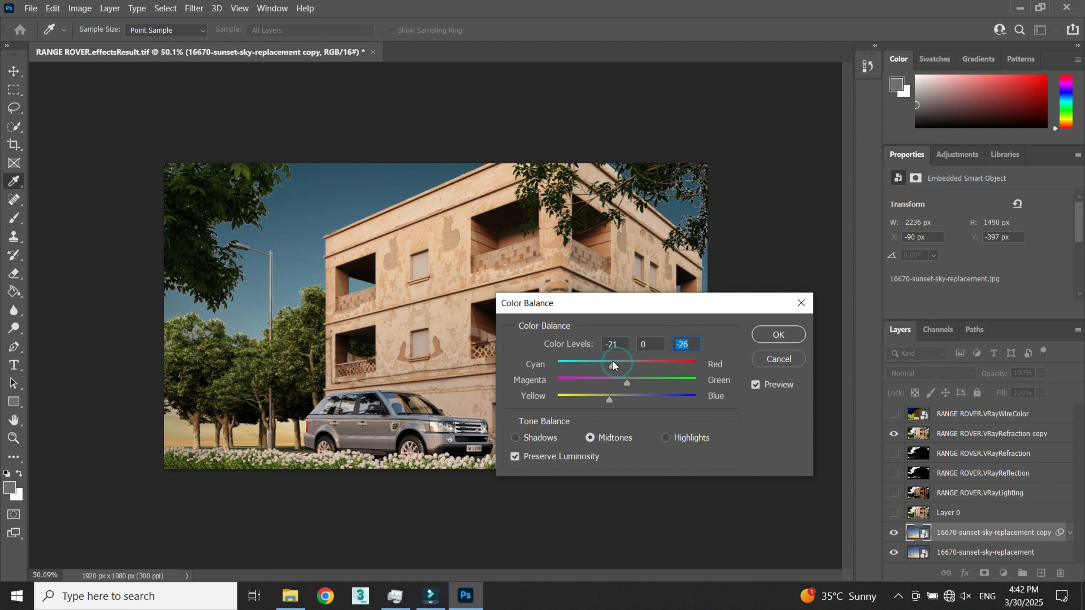
pyautogui.click(635, 381)
pyautogui.click(777, 335)
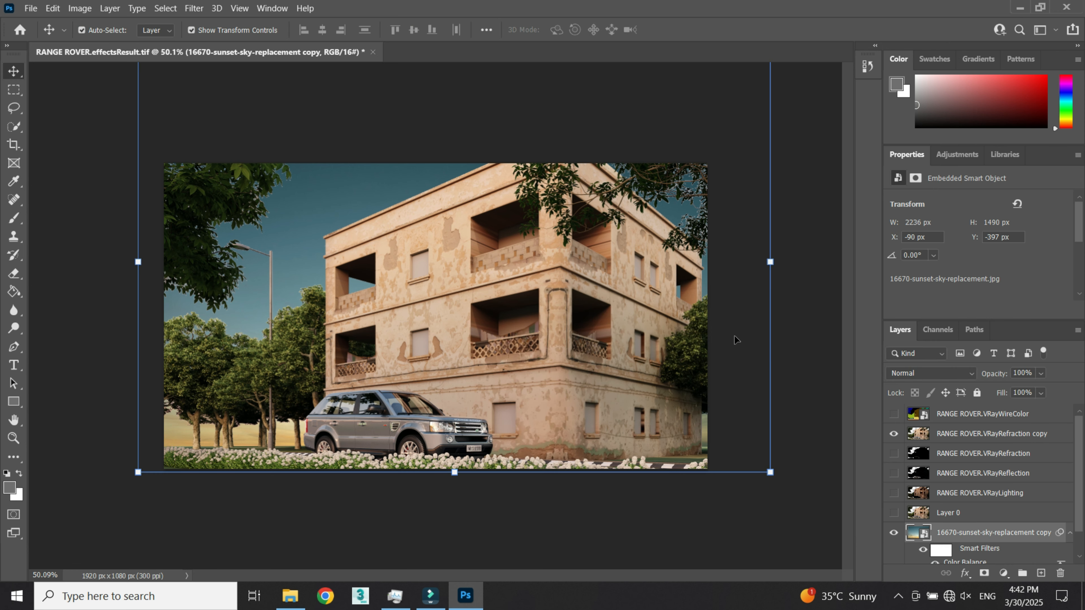
# - Apply Brightness/Contrast to the duplicated sunset sky with brightness set to 23
pyautogui.click(80, 8)
pyautogui.moveTo(109, 39)
pyautogui.click(278, 41)
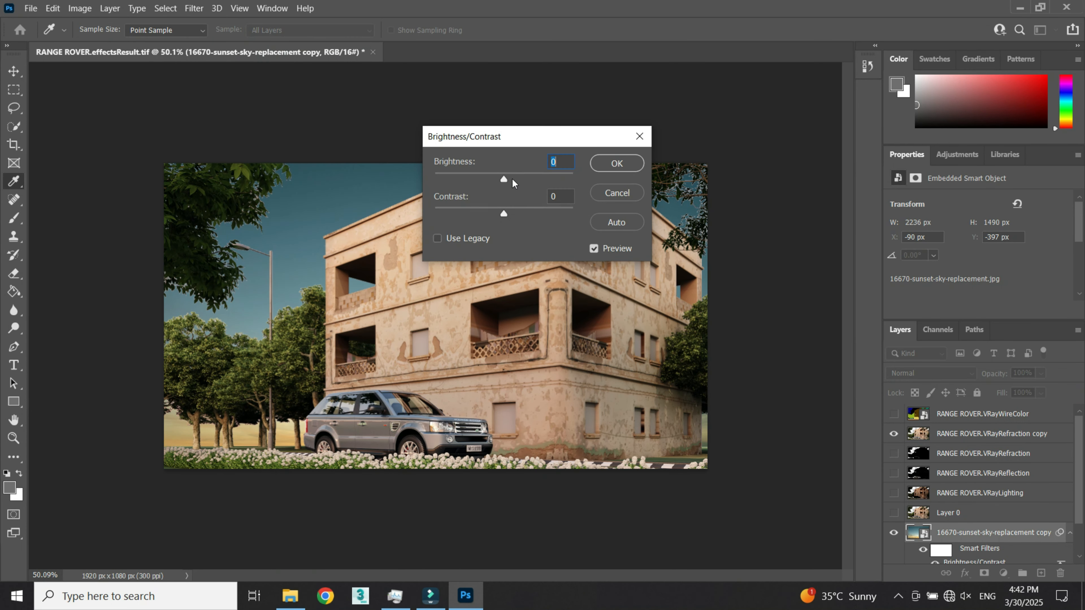
pyautogui.click(511, 176)
pyautogui.click(515, 174)
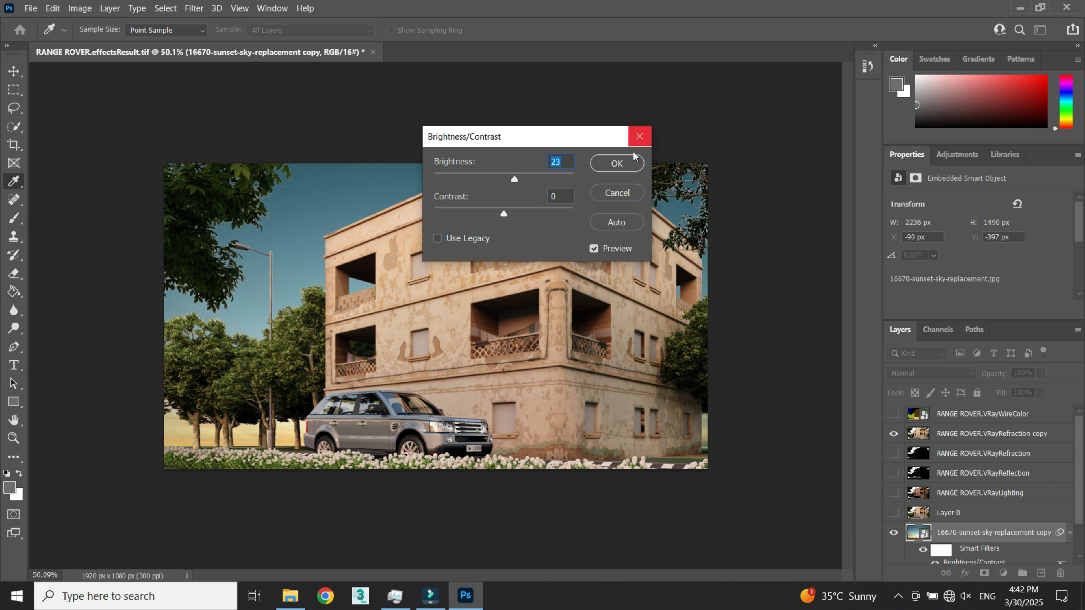
pyautogui.click(627, 158)
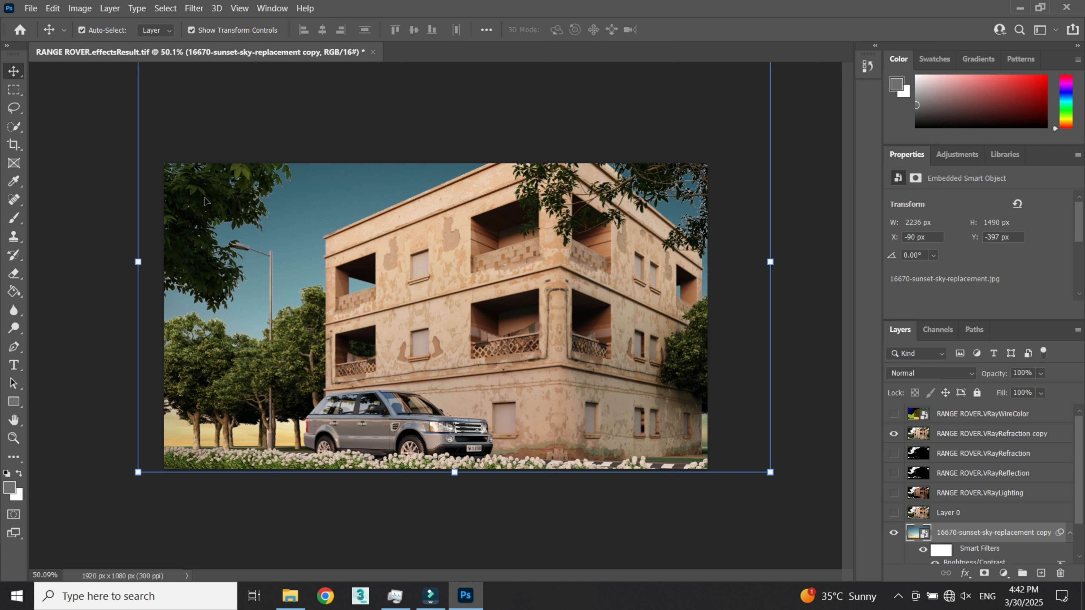
# - Show the VRayWireColor pass and select its dark blue foreground tree with Color Range
pyautogui.click(73, 206)
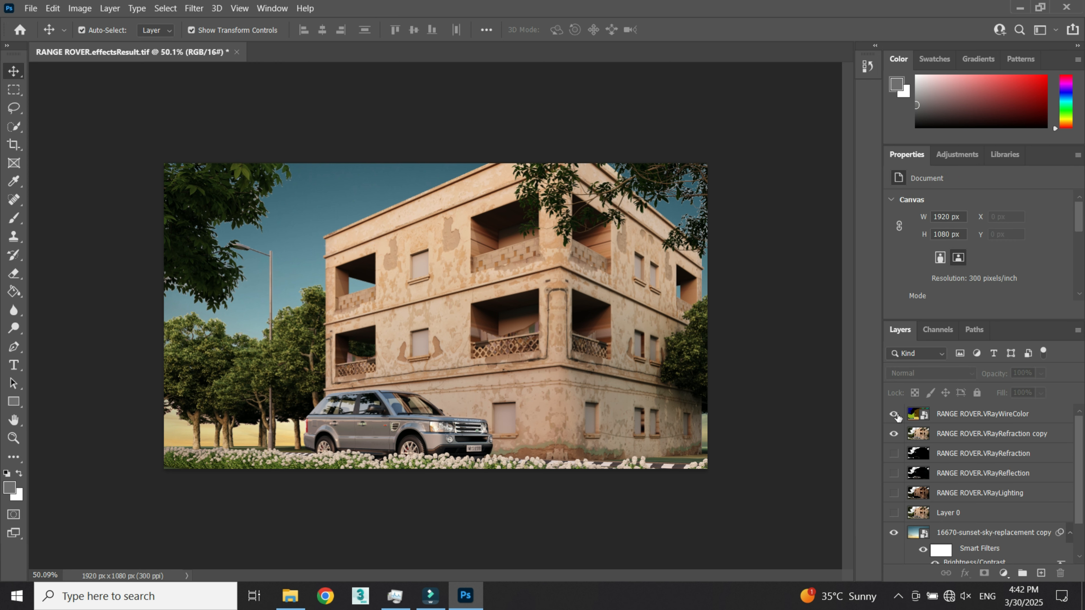
pyautogui.click(998, 421)
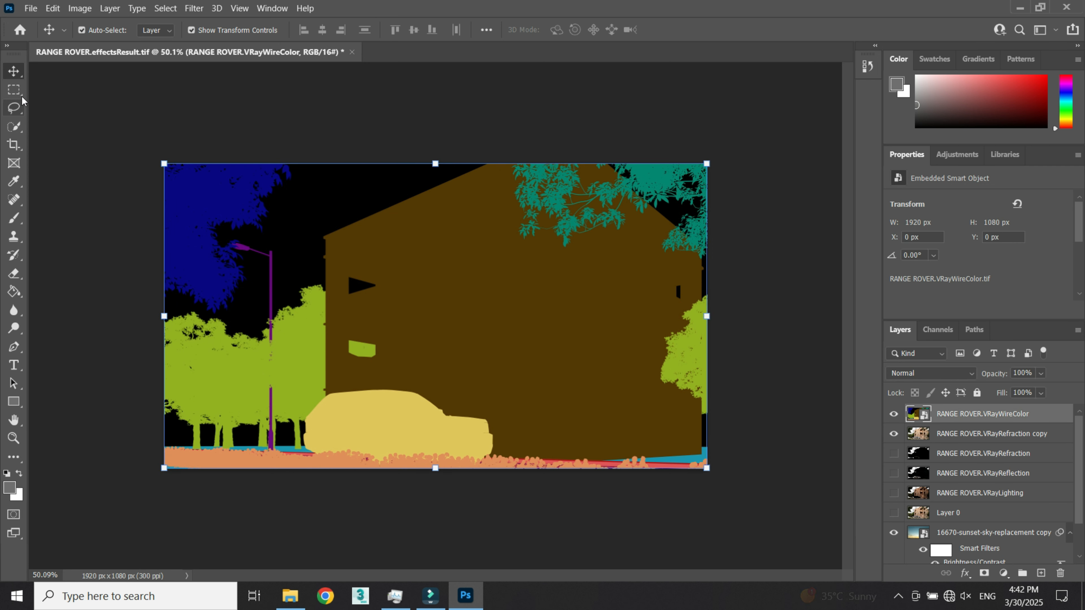
pyautogui.click(14, 90)
pyautogui.click(159, 8)
pyautogui.click(226, 136)
pyautogui.click(204, 189)
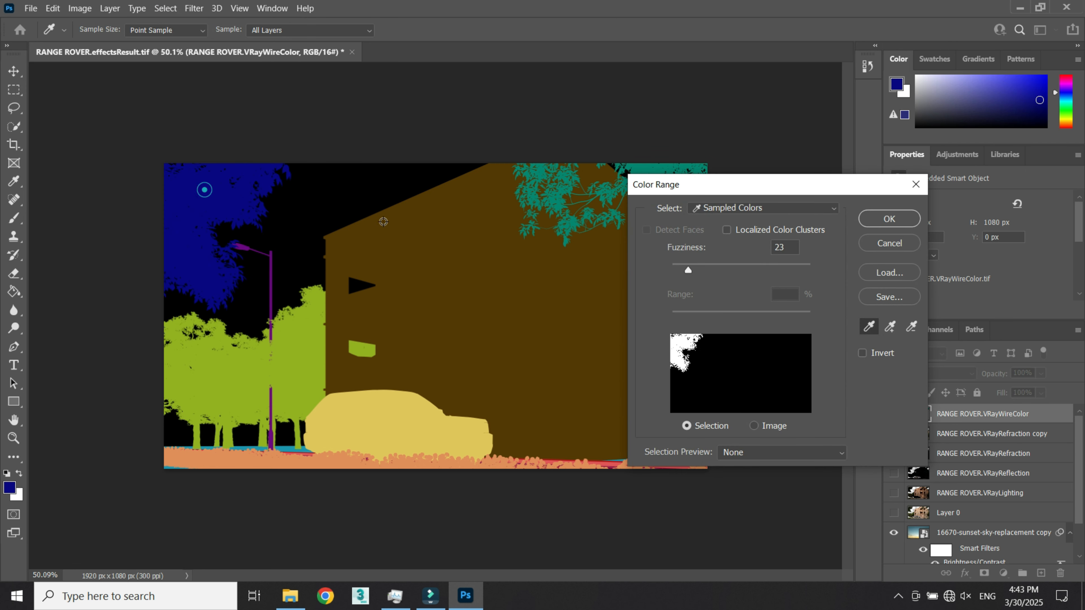
pyautogui.click(889, 218)
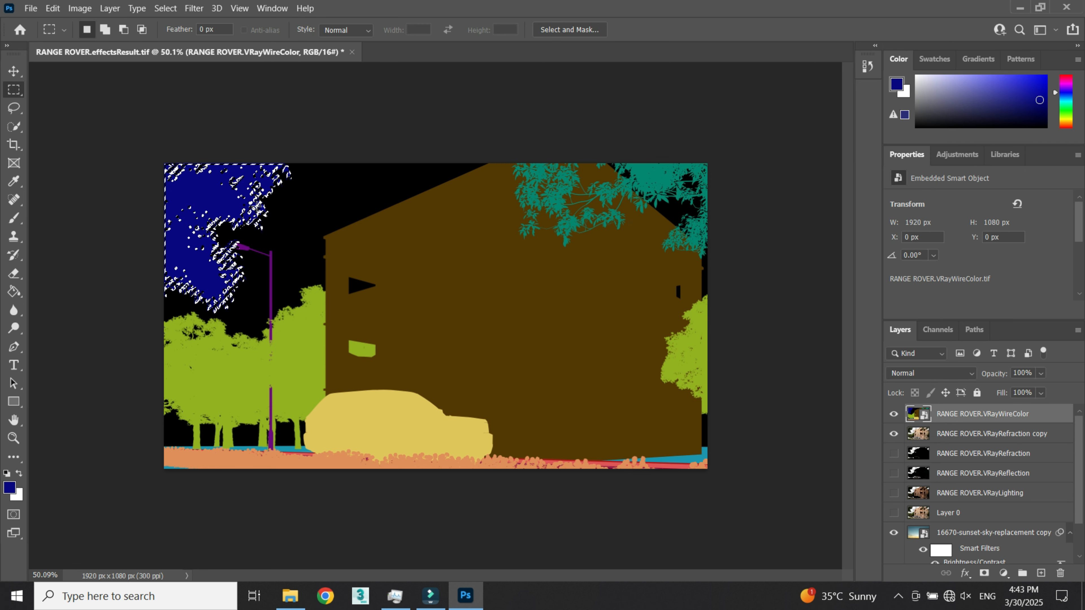
# - Hide the VRayWireColor pass and copy the selected tree from the VRayRefraction copy layer onto a new layer, keeping both visible
pyautogui.click(894, 414)
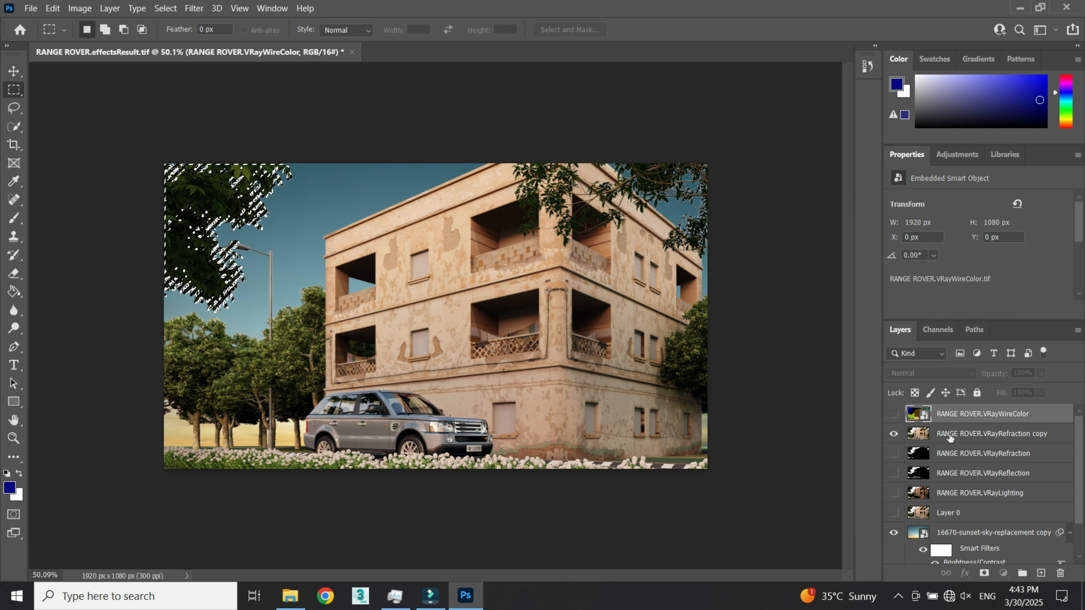
pyautogui.click(952, 434)
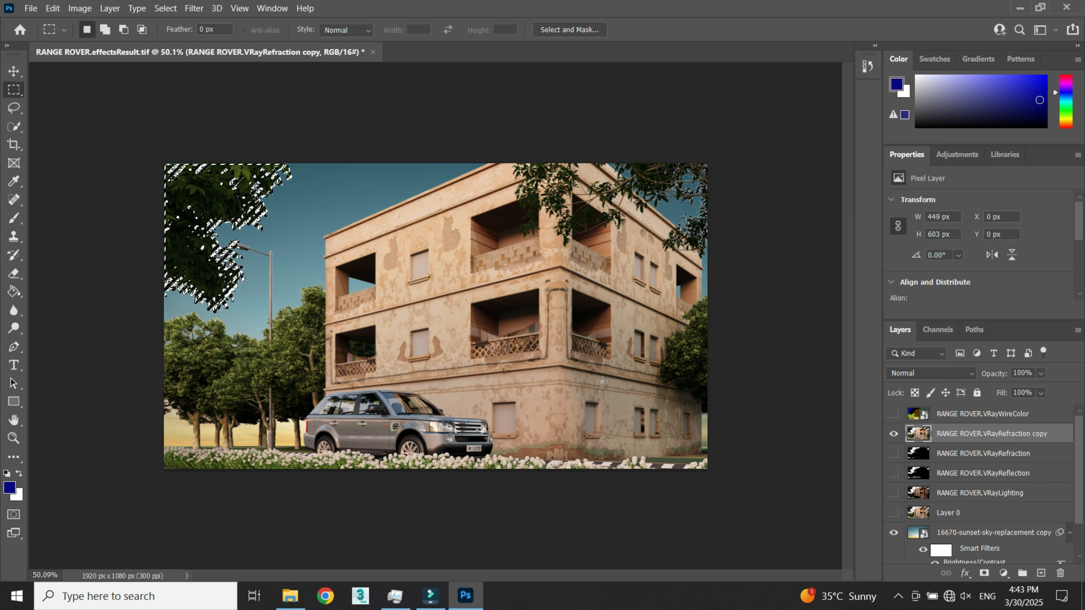
pyautogui.hotkey('ctrl', 'j')
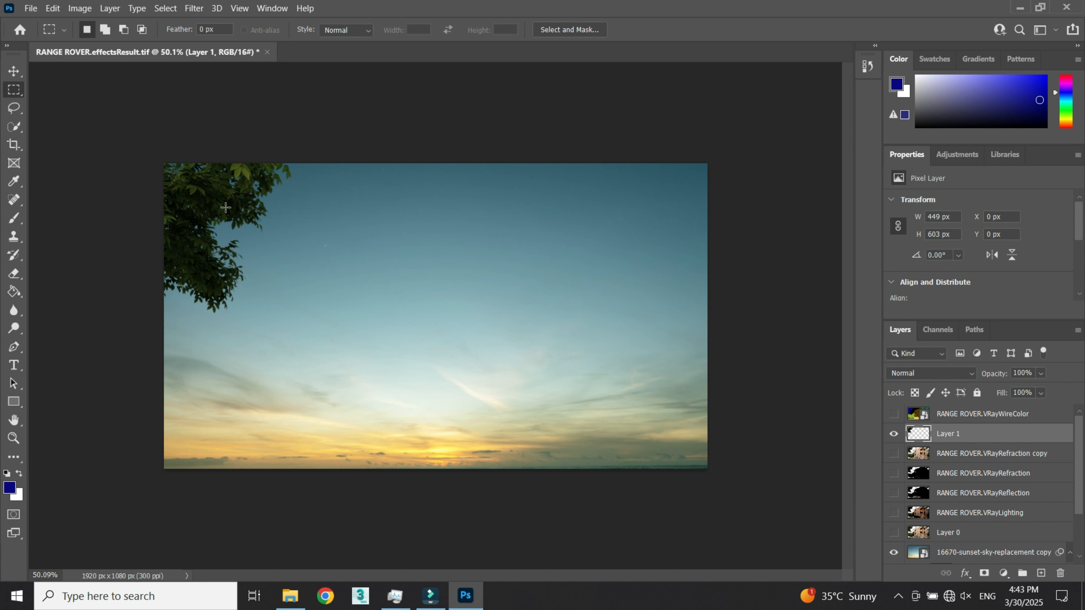
pyautogui.click(894, 454)
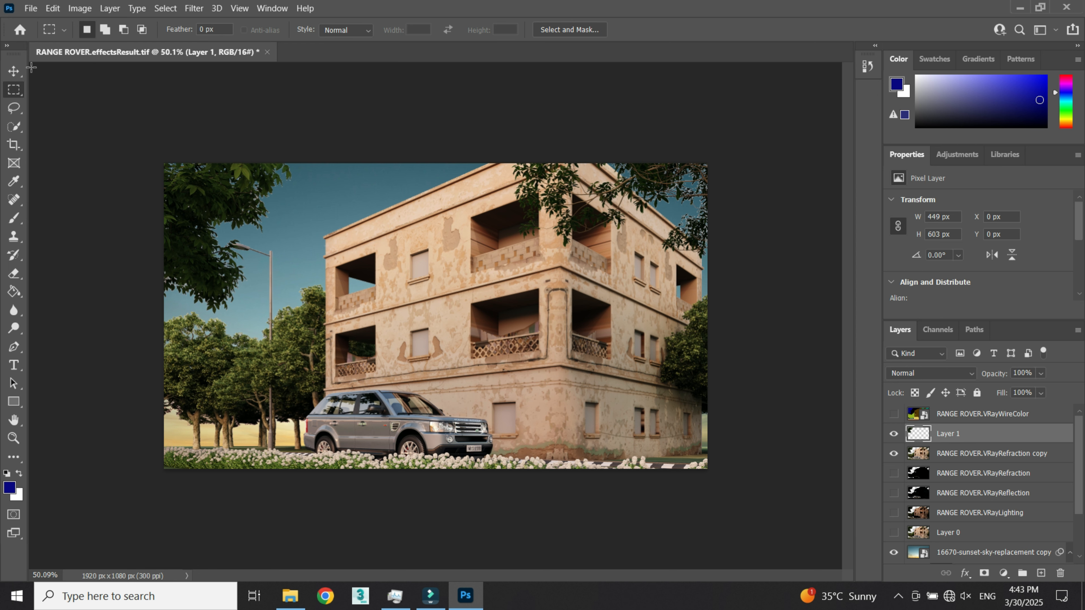
# - Apply Color Balance to Layer 1's midtones, with red at about +7, green at about +20 and a slight shift toward yellow
pyautogui.click(80, 8)
pyautogui.moveTo(117, 42)
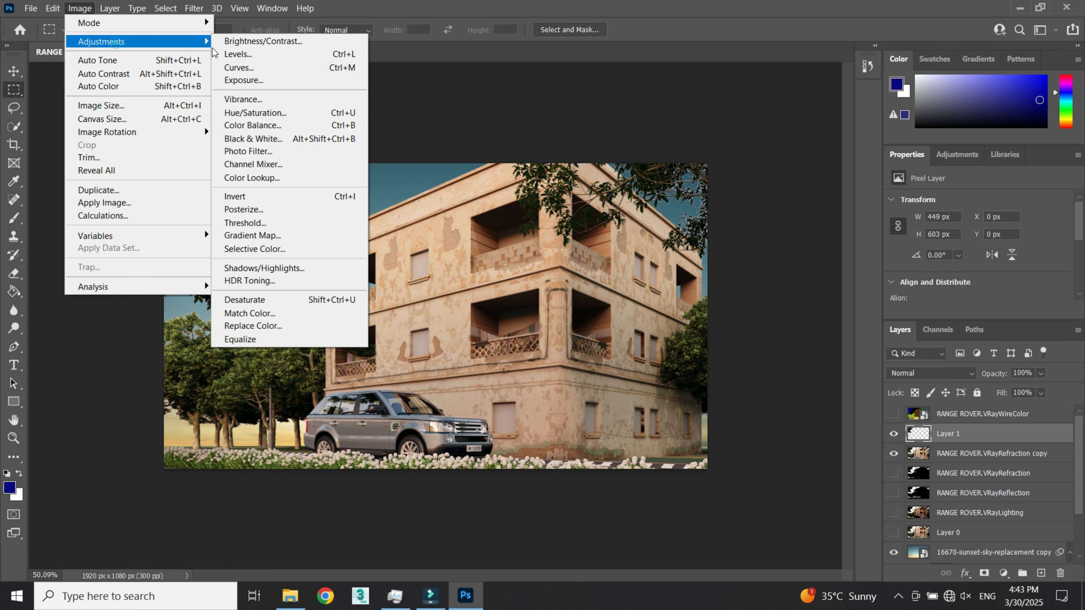
pyautogui.click(273, 121)
pyautogui.click(676, 365)
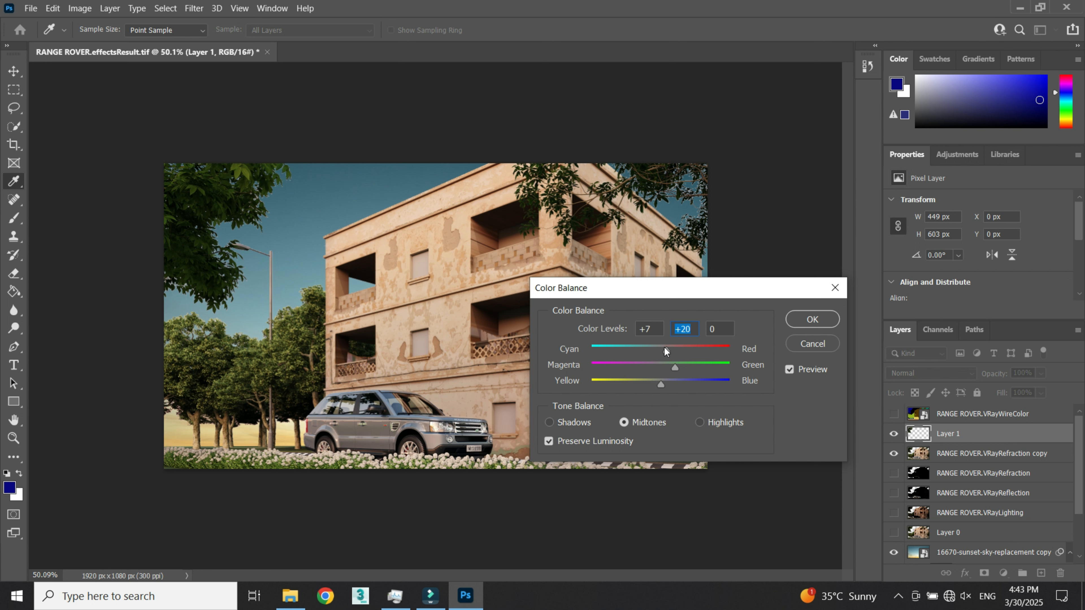
pyautogui.moveTo(661, 386); pyautogui.dragTo(652, 384)
pyautogui.click(799, 320)
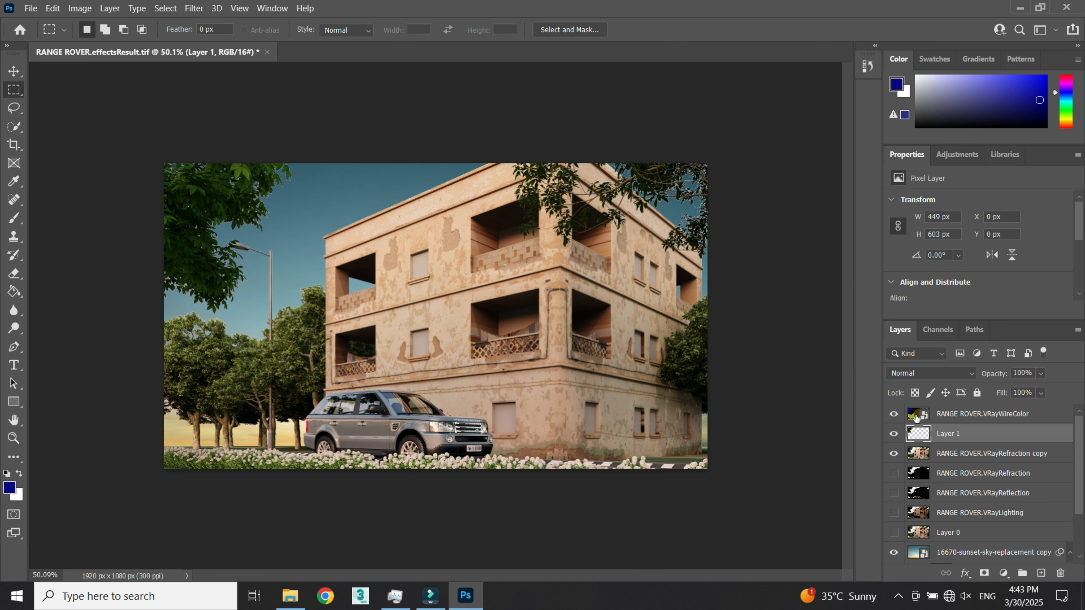
# - Activate the visible VRayWireColor pass and select its teal overhanging branches with Color Range
pyautogui.click(916, 417)
pyautogui.click(162, 9)
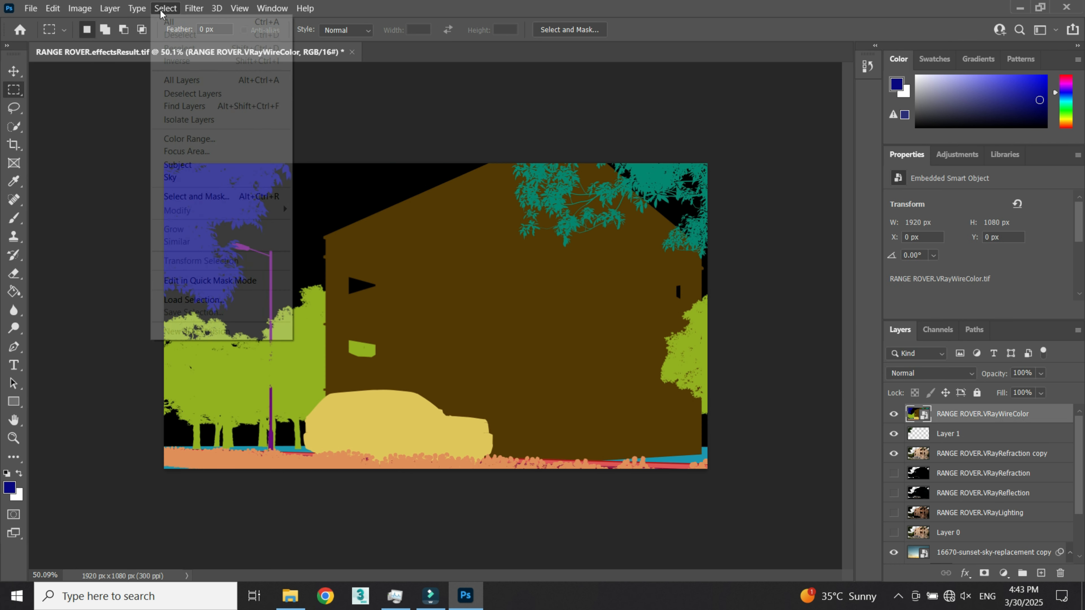
pyautogui.click(190, 138)
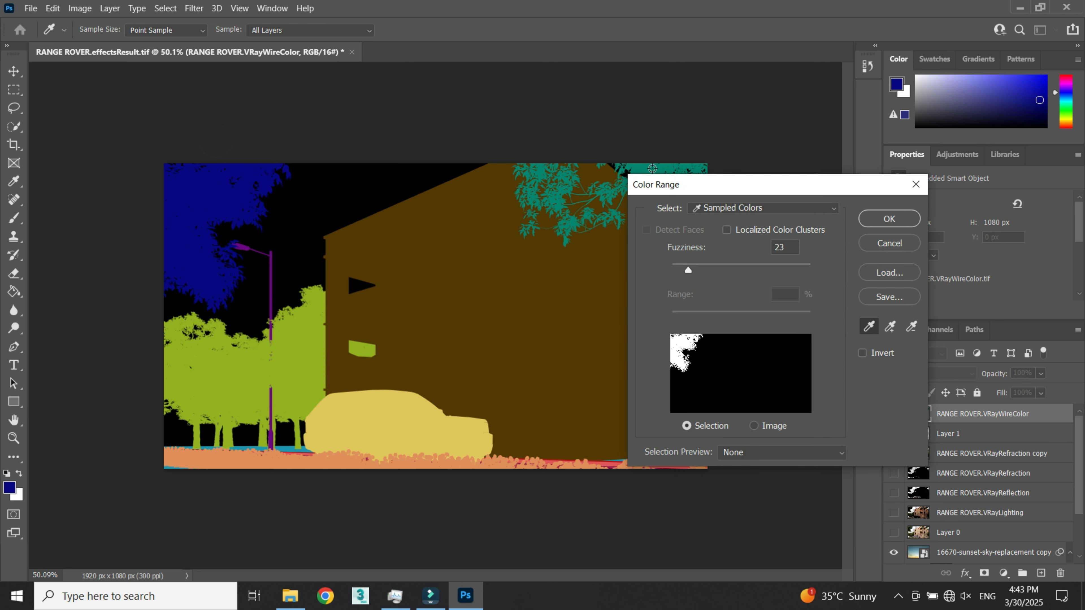
pyautogui.click(652, 168)
pyautogui.press('Return')
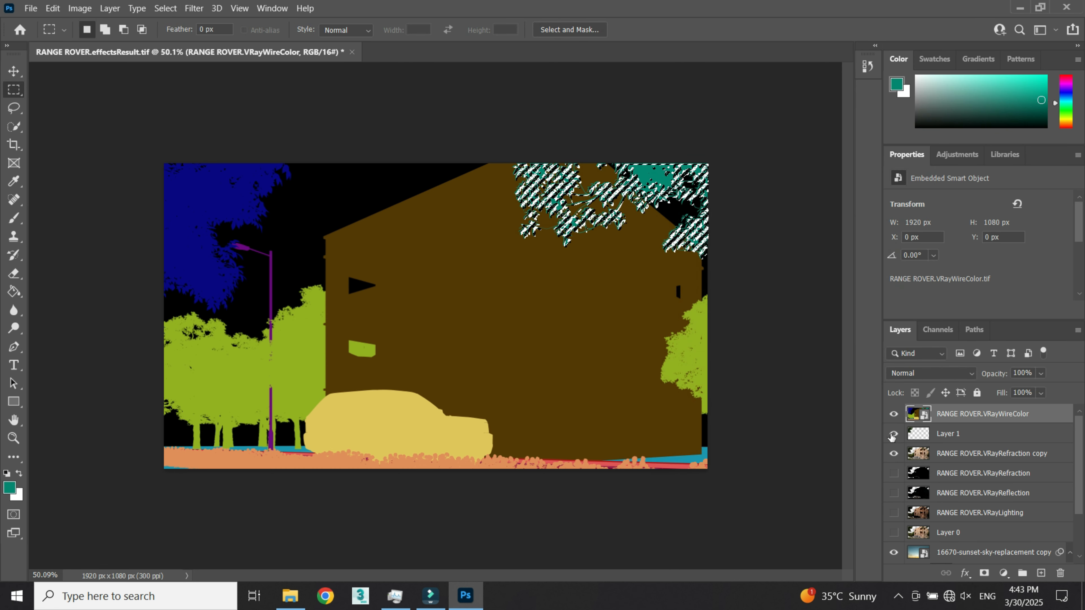
# - Hide the VRayWireColor pass and copy the selected branches from the VRayRefraction copy layer onto a new layer
pyautogui.click(894, 413)
pyautogui.click(982, 453)
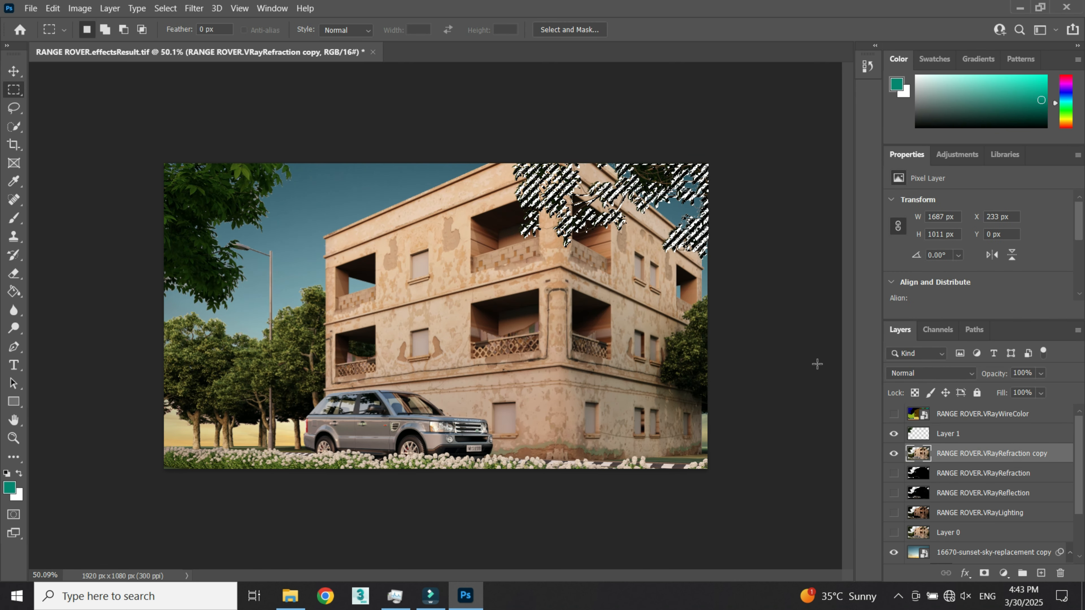
pyautogui.hotkey('ctrl', 'j')
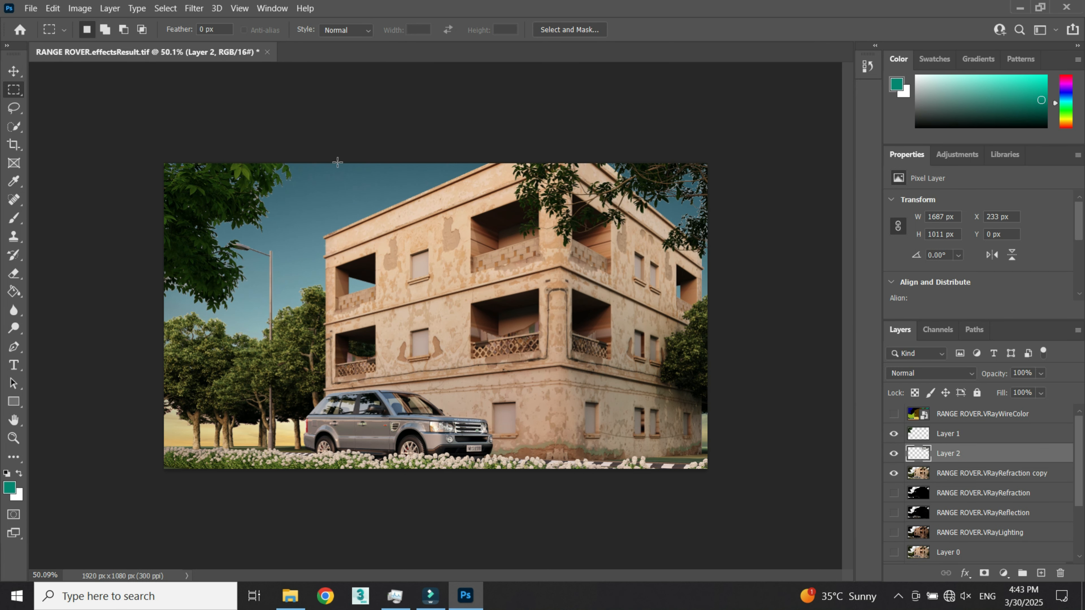
# - Apply Color Balance to Layer 2's midtones with levels of about +16 red, +7 green and -30 toward yellow
pyautogui.click(80, 8)
pyautogui.moveTo(103, 41)
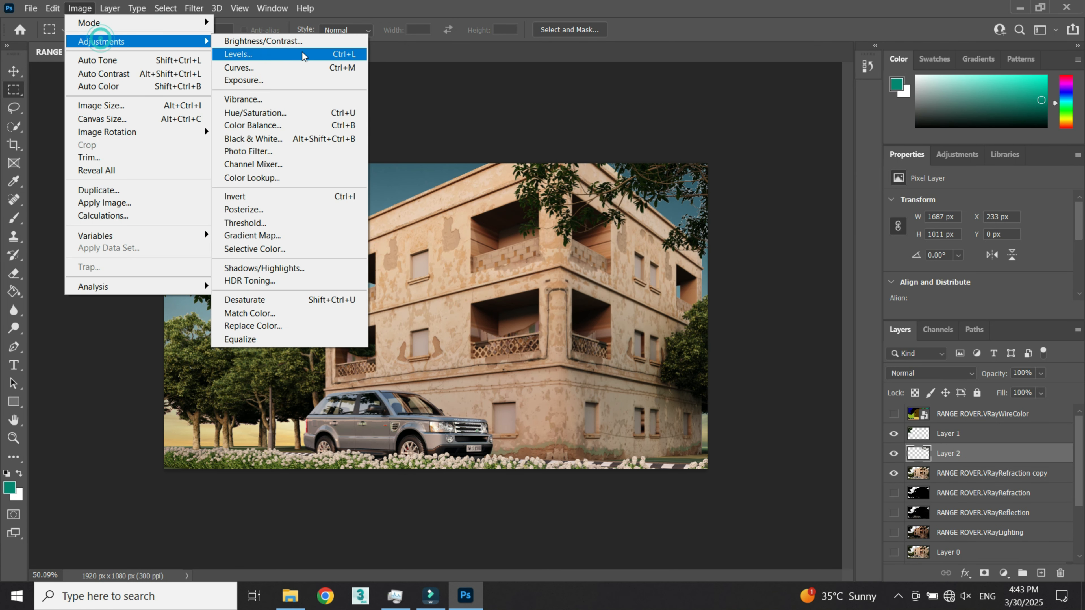
pyautogui.click(299, 125)
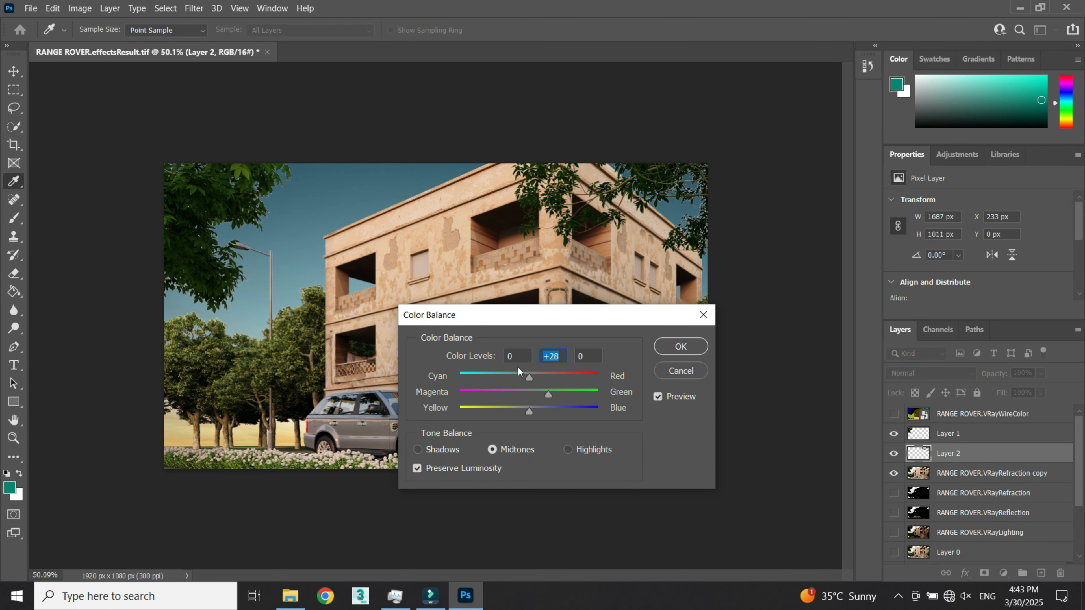
pyautogui.click(515, 375)
pyautogui.click(515, 411)
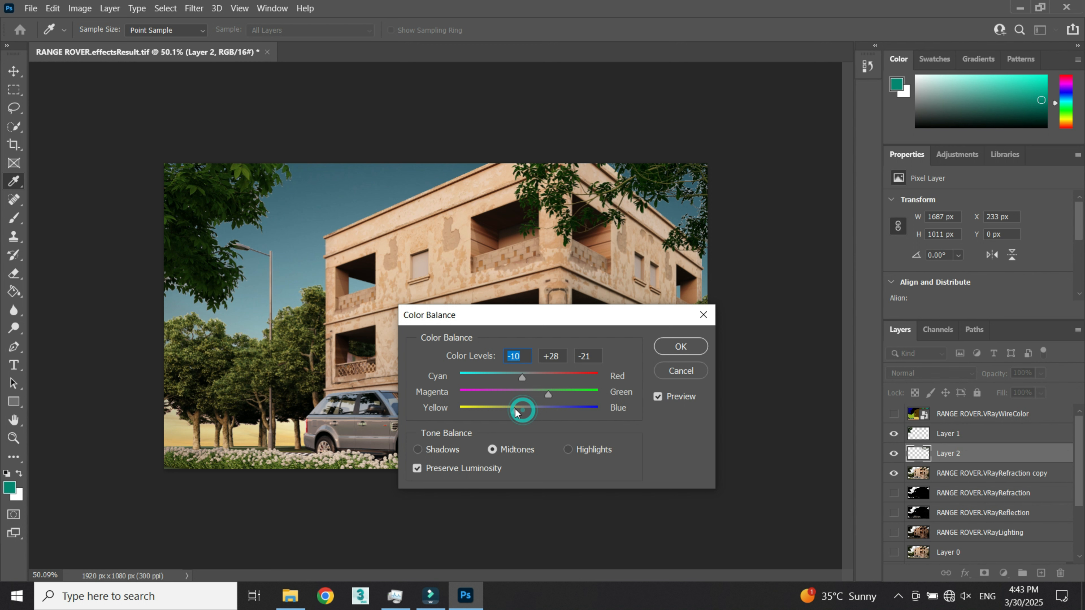
pyautogui.click(540, 377)
pyautogui.moveTo(542, 396); pyautogui.dragTo(510, 409)
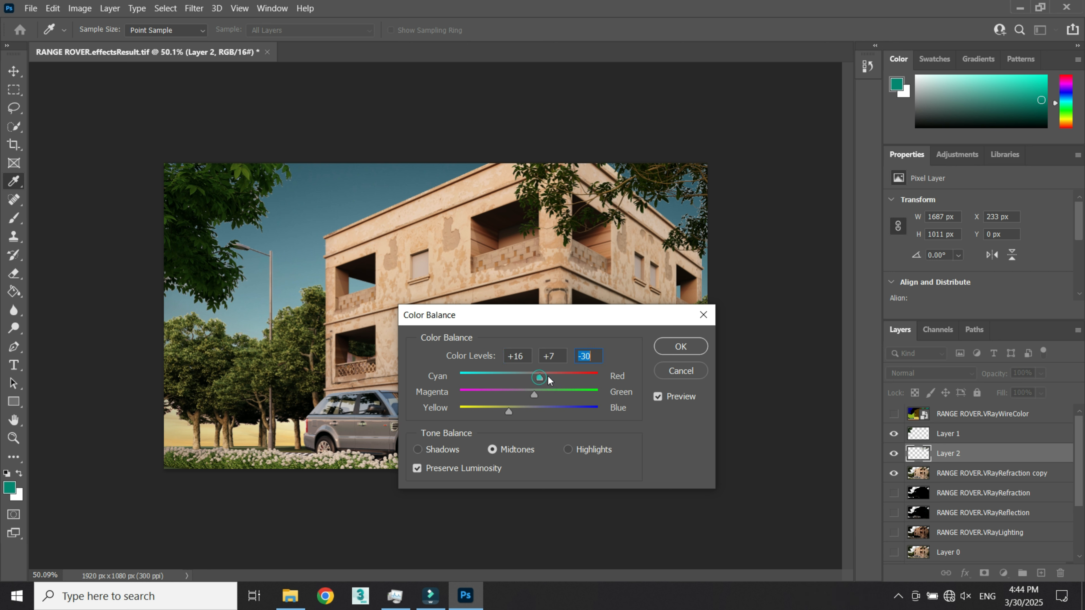
pyautogui.click(681, 346)
pyautogui.press('m')
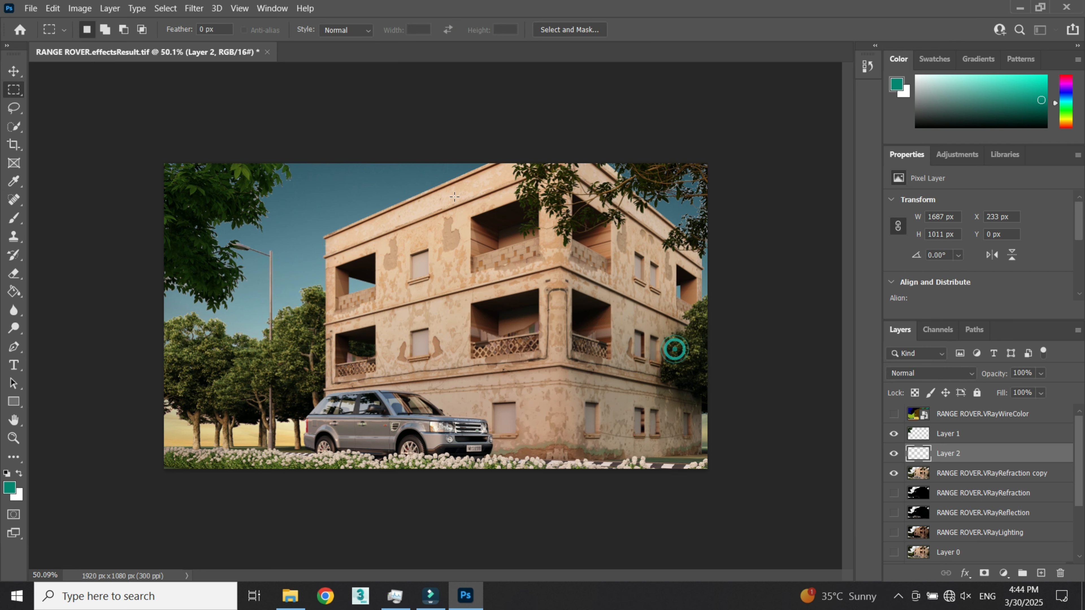
# - Raise the brightness of the branches on Layer 2 with Brightness/Contrast
pyautogui.click(80, 9)
pyautogui.moveTo(188, 42)
pyautogui.click(235, 43)
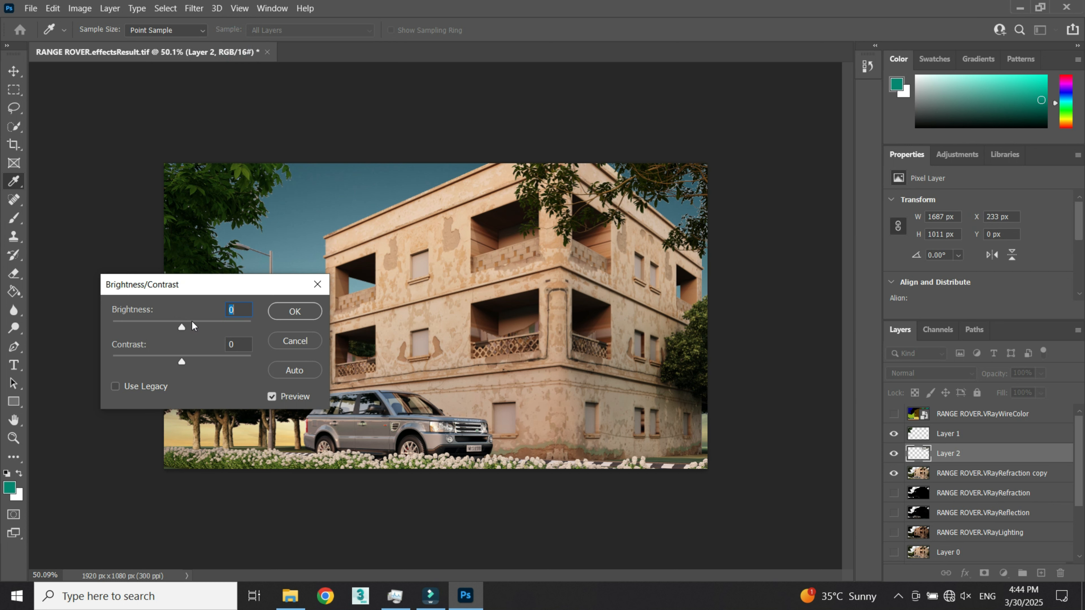
pyautogui.click(192, 323)
pyautogui.click(200, 323)
pyautogui.click(295, 311)
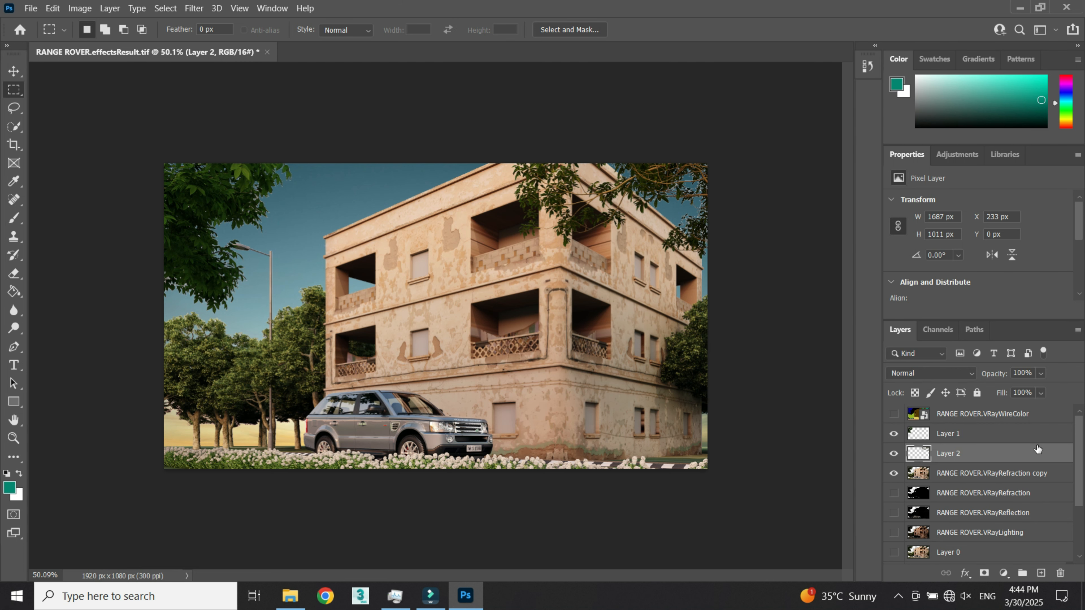
# - Check the VRayWireColor pass and view the RANGE ROVER.VRayRenderID image from the RENDER folder in PROJECT-14 as a mask reference
pyautogui.click(977, 415)
pyautogui.click(896, 415)
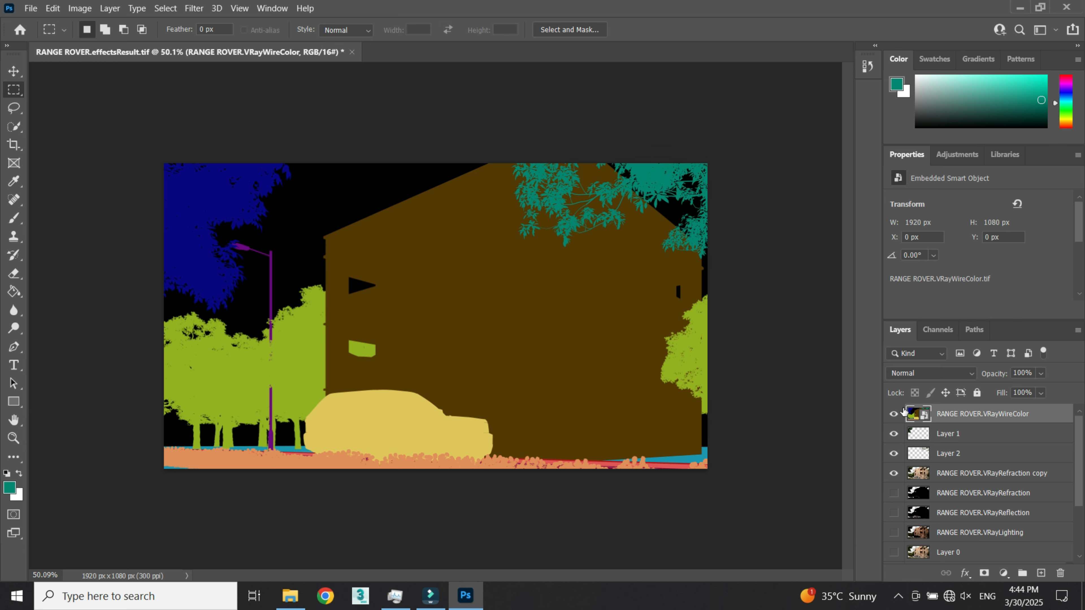
pyautogui.click(893, 413)
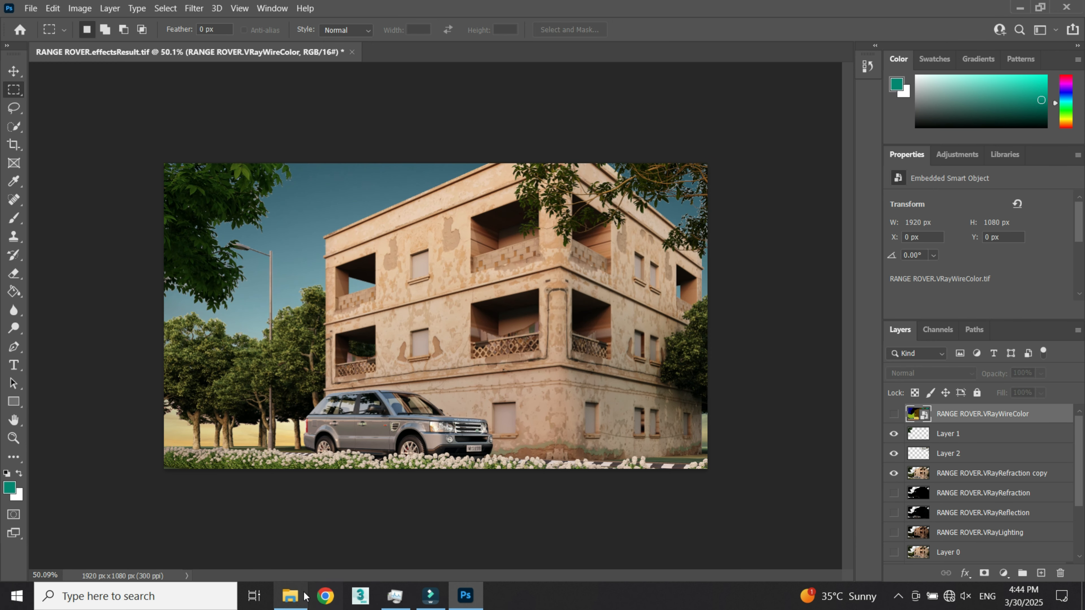
pyautogui.click(290, 597)
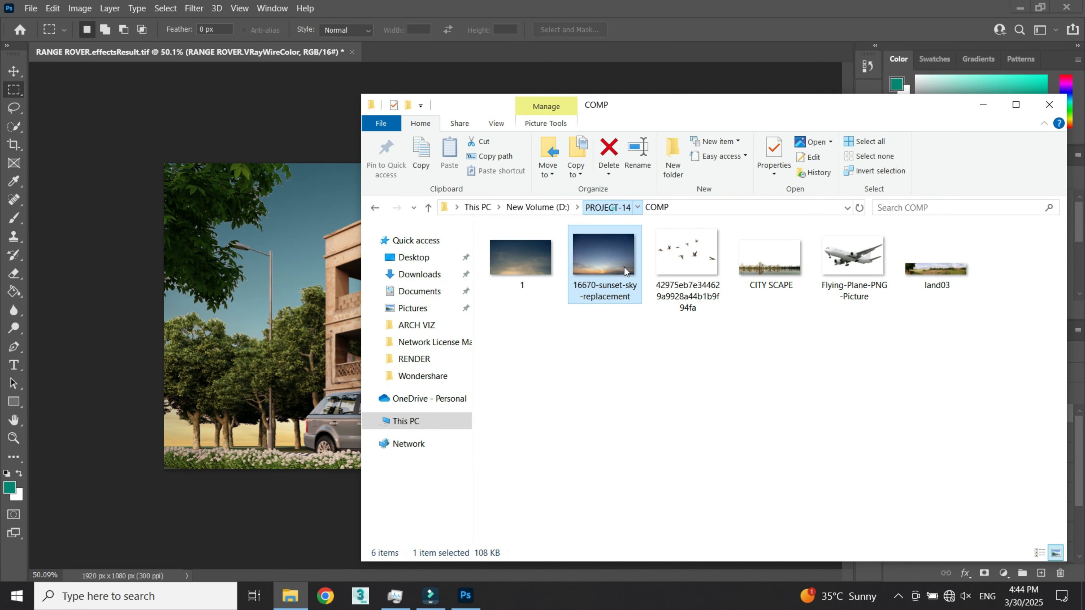
pyautogui.click(611, 207)
pyautogui.doubleClick(570, 282)
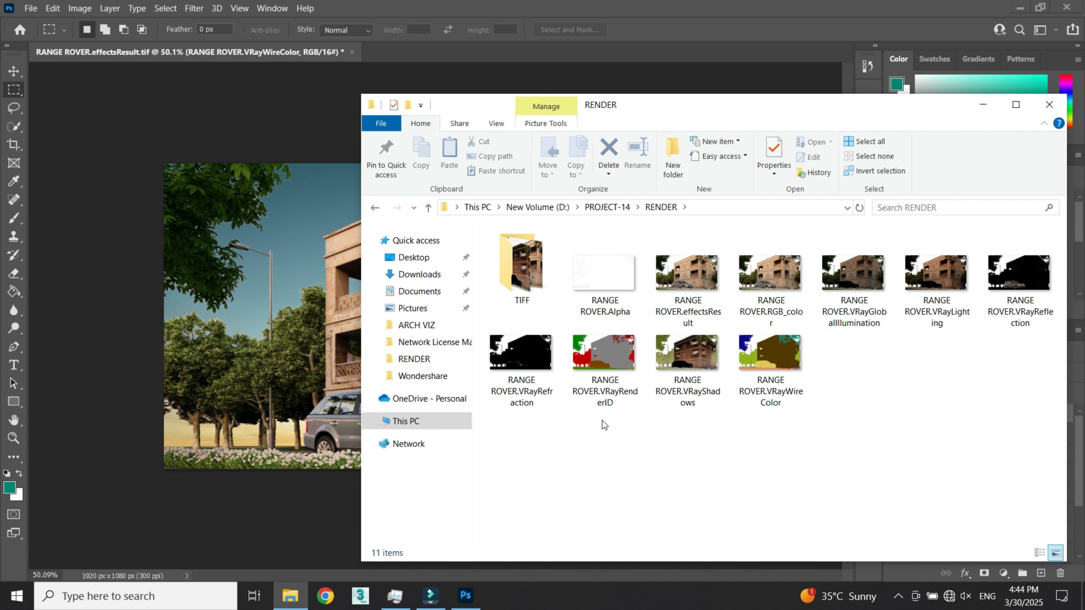
pyautogui.doubleClick(599, 373)
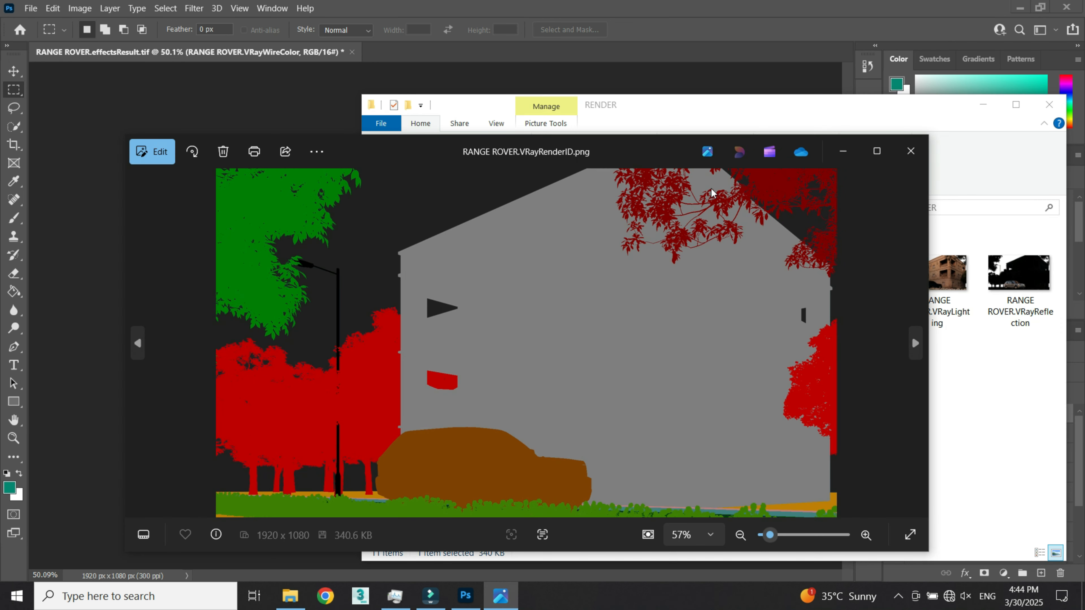
pyautogui.click(910, 151)
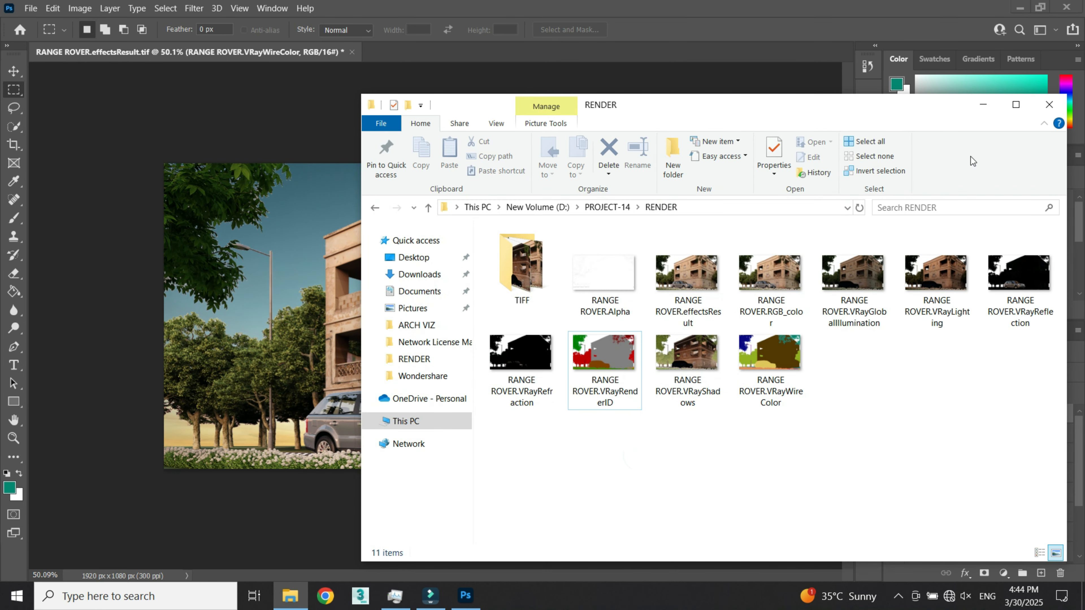
pyautogui.click(984, 105)
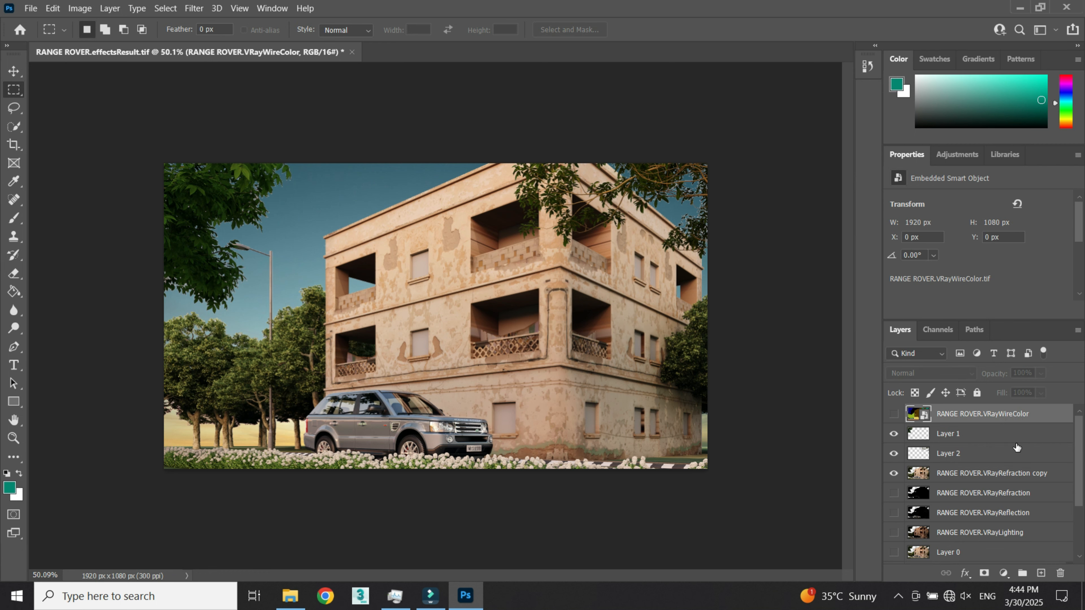
# - Show the VRayWireColor pass and select its yellow-green background trees with Color Range
pyautogui.click(893, 414)
pyautogui.click(166, 8)
pyautogui.click(213, 138)
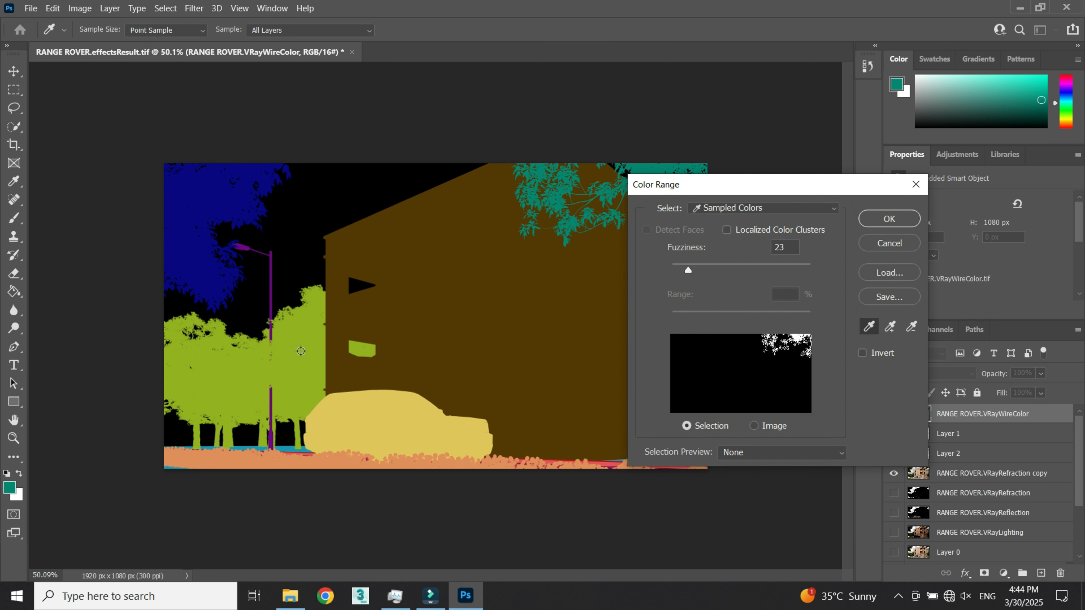
pyautogui.click(287, 365)
pyautogui.click(891, 217)
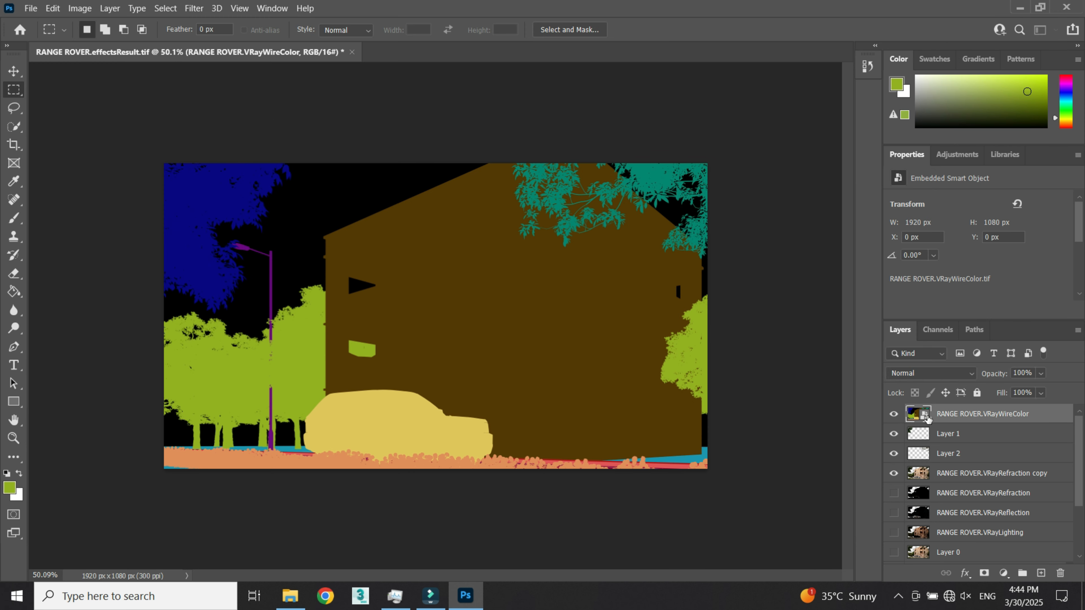
# - Hide the VRayWireColor pass, exclude the tree right of the building from the selection, and copy the remaining trees from VRayRefraction copy onto a new layer
pyautogui.click(893, 413)
pyautogui.click(983, 473)
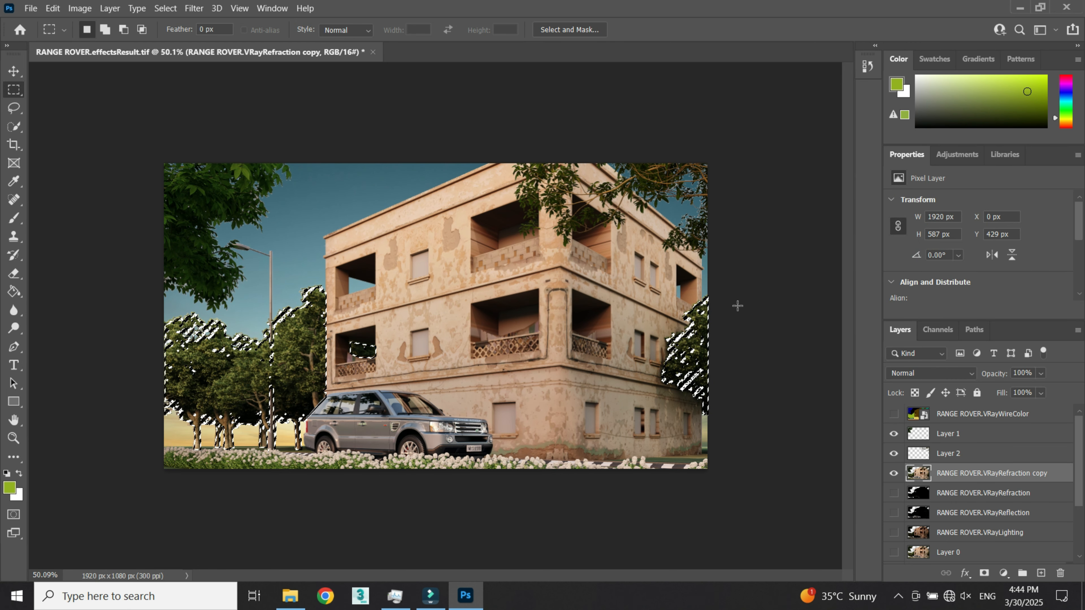
pyautogui.moveTo(755, 432); pyautogui.dragTo(645, 295)
pyautogui.hotkey('ctrl', 'j')
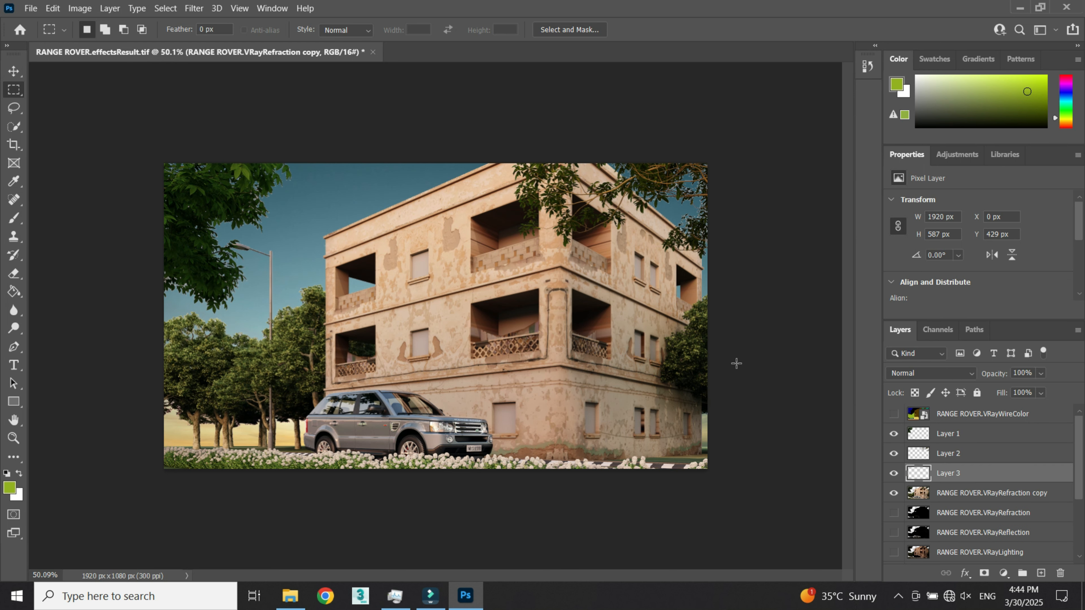
# - Apply Color Balance to Layer 3's midtones with levels of about +18 red, +22 green and -13 toward yellow
pyautogui.click(80, 9)
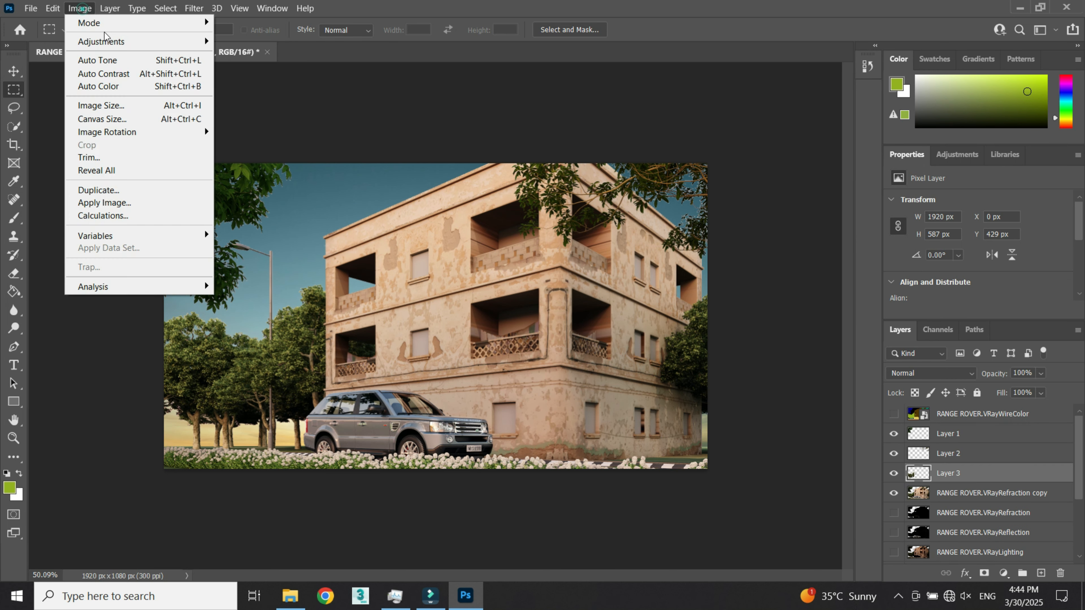
pyautogui.click(113, 39)
pyautogui.click(267, 126)
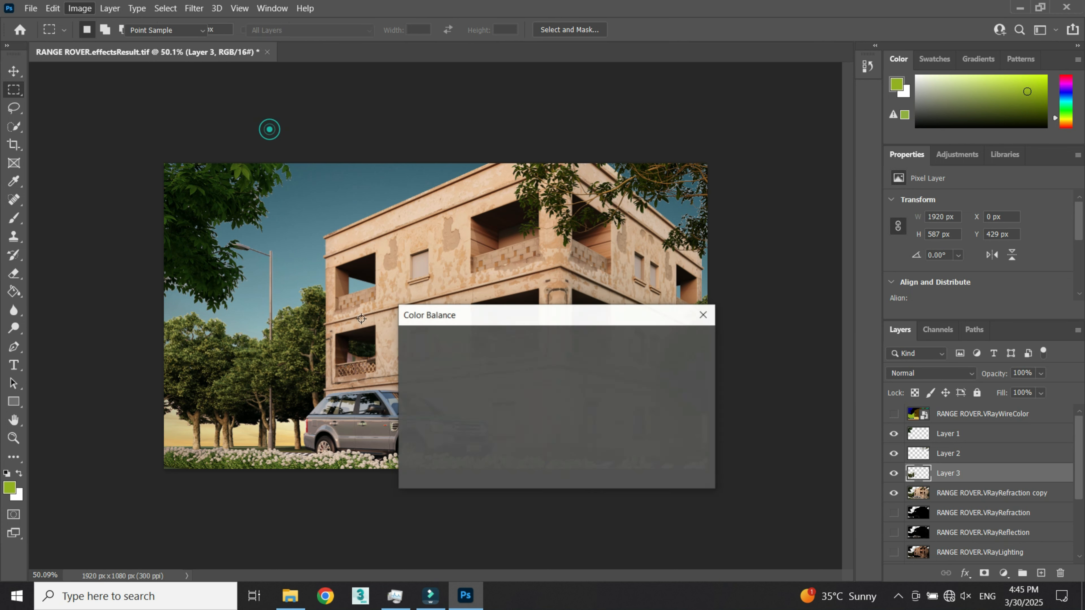
pyautogui.moveTo(520, 317); pyautogui.dragTo(377, 275)
pyautogui.moveTo(386, 347)
pyautogui.mouseDown()
pyautogui.moveTo(398, 349)
pyautogui.moveTo(401, 332)
pyautogui.mouseUp()
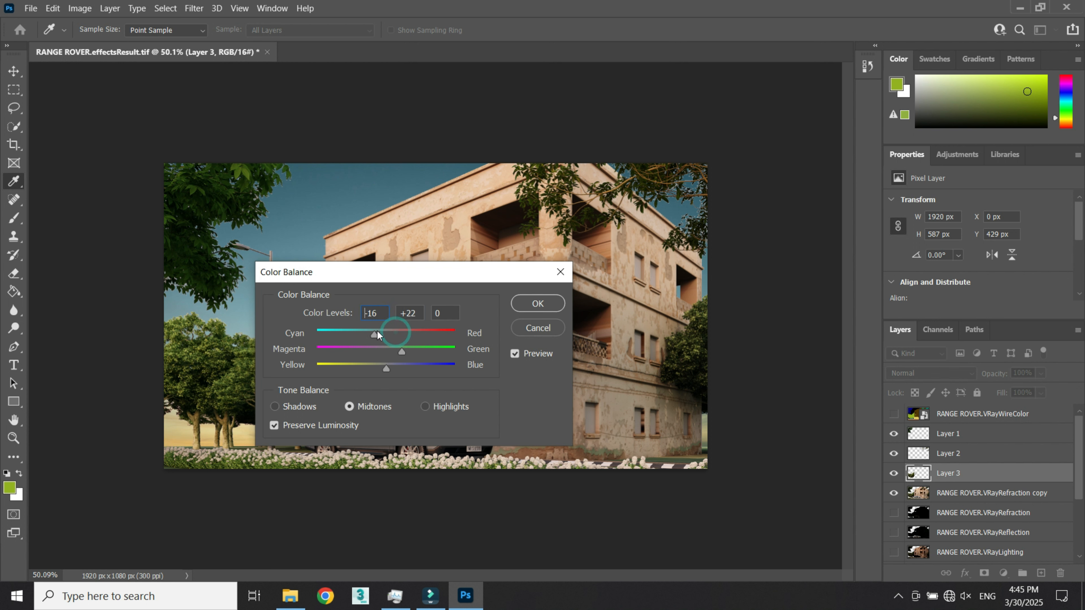
pyautogui.moveTo(399, 331); pyautogui.dragTo(400, 330)
pyautogui.moveTo(388, 368); pyautogui.dragTo(377, 368)
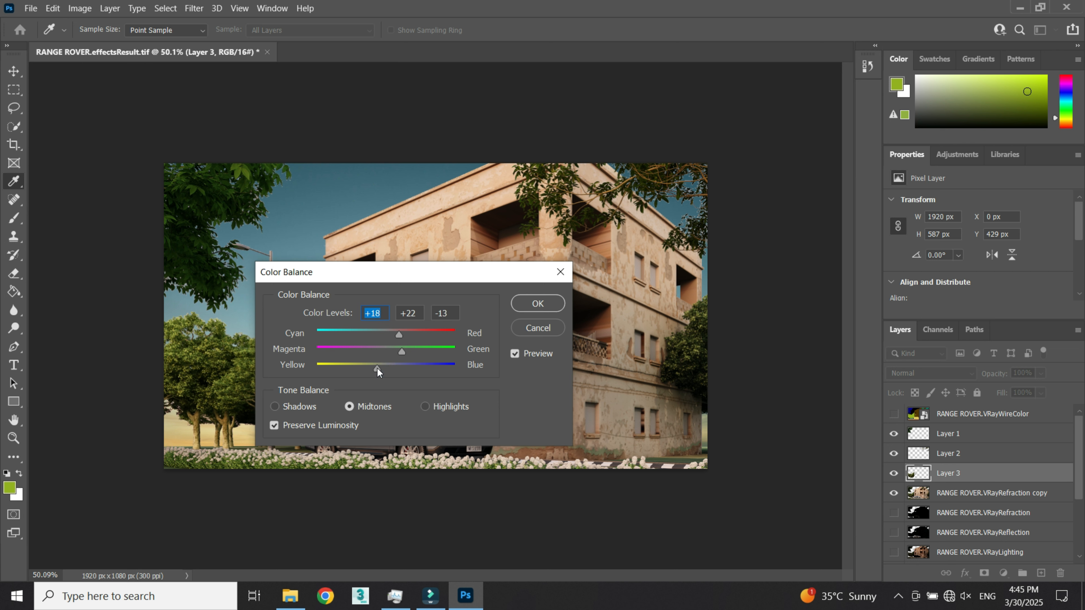
pyautogui.click(546, 305)
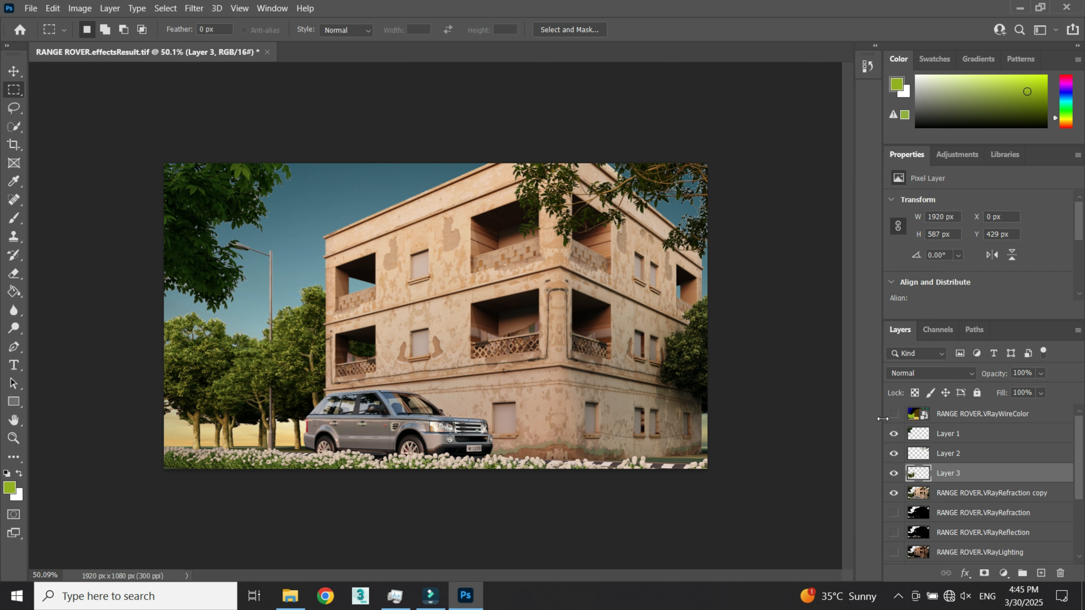
# - Examine the object masks again in the VRayWireColor pass and the RANGE ROVER.VRayRenderID image
pyautogui.click(893, 416)
pyautogui.click(944, 418)
pyautogui.click(894, 413)
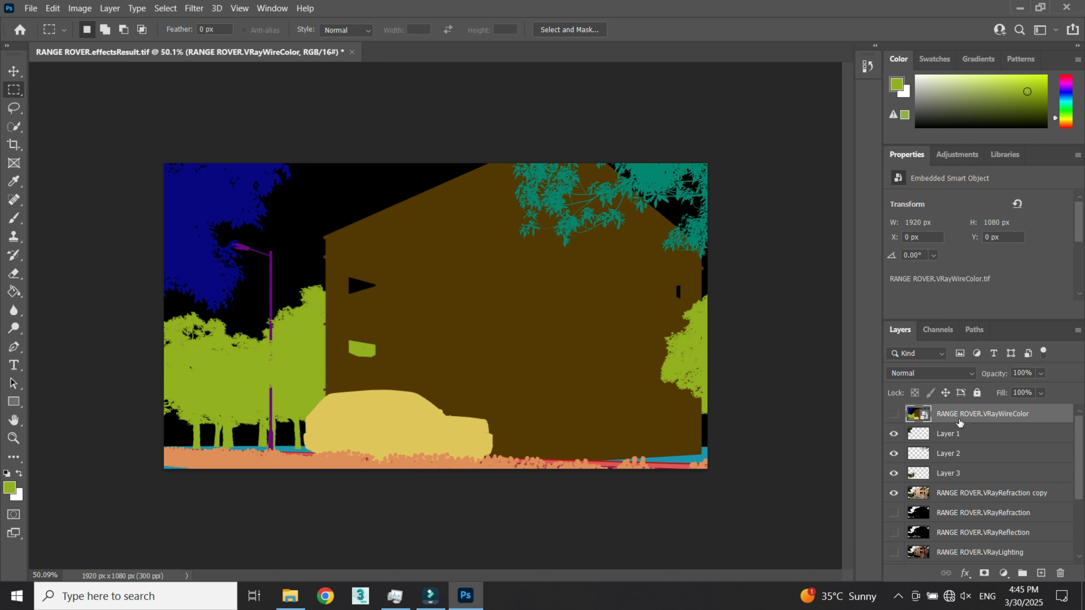
pyautogui.click(306, 598)
pyautogui.click(618, 359)
pyautogui.doubleClick(618, 359)
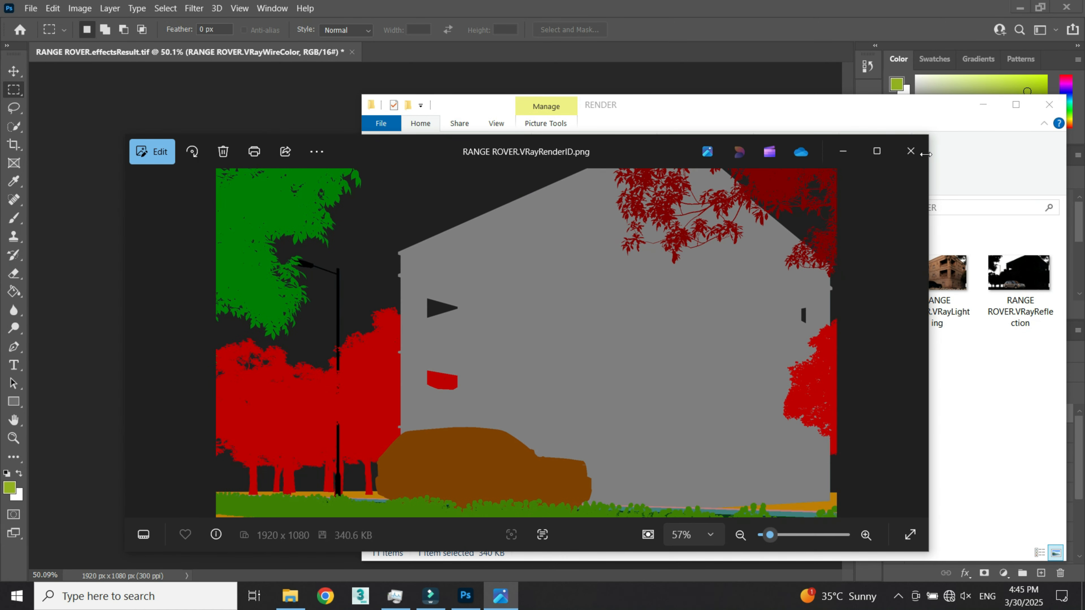
pyautogui.click(911, 151)
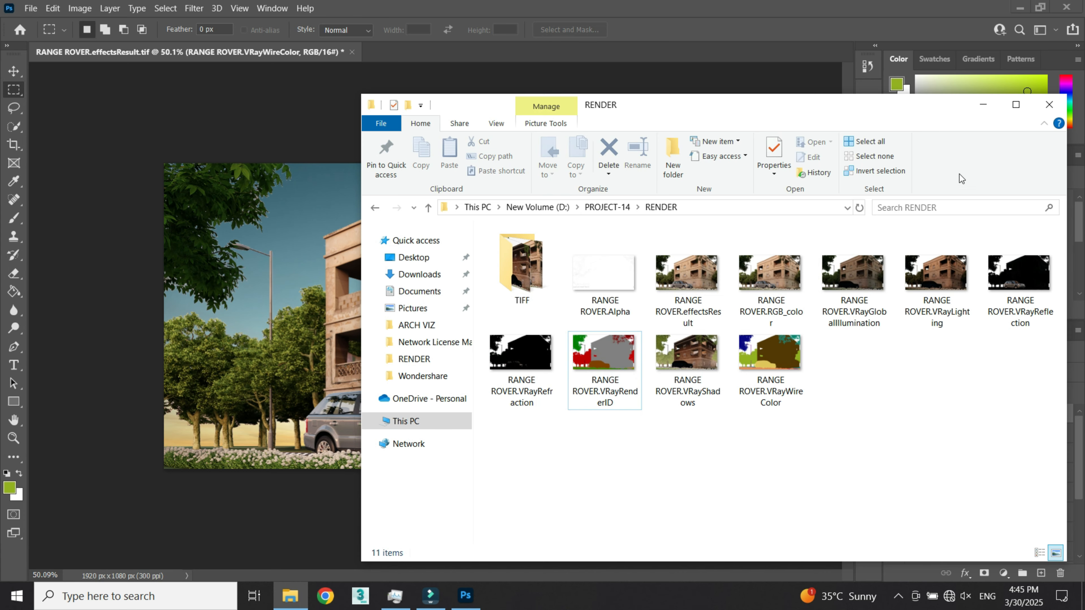
pyautogui.click(983, 105)
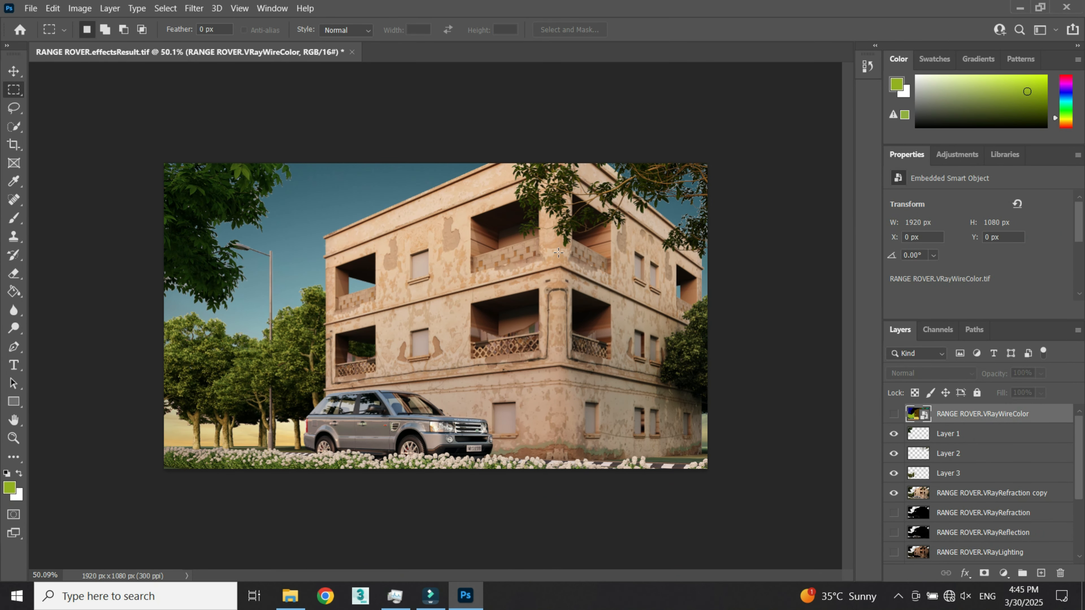
# - Place the CITY SCAPE image from PROJECT-14's COMP folder into the composition at its default fitted size
pyautogui.click(290, 595)
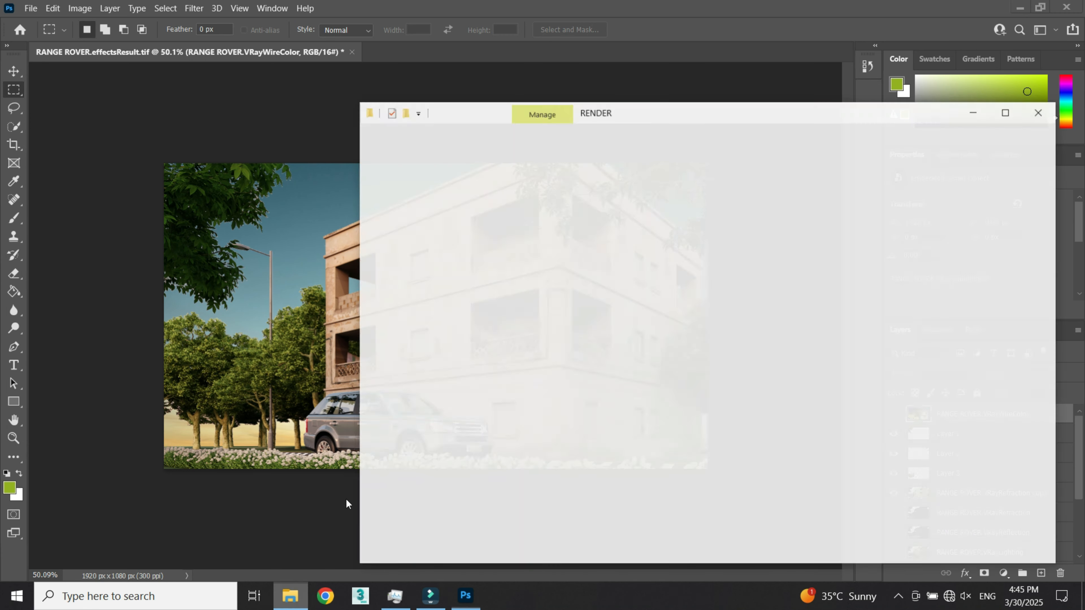
pyautogui.click(619, 209)
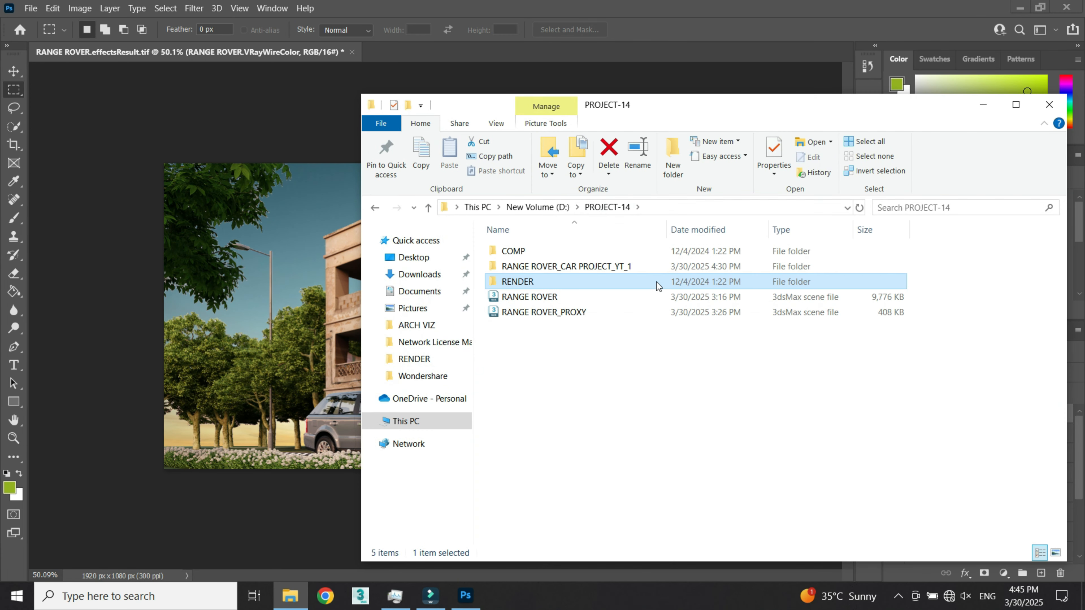
pyautogui.click(600, 253)
pyautogui.doubleClick(601, 252)
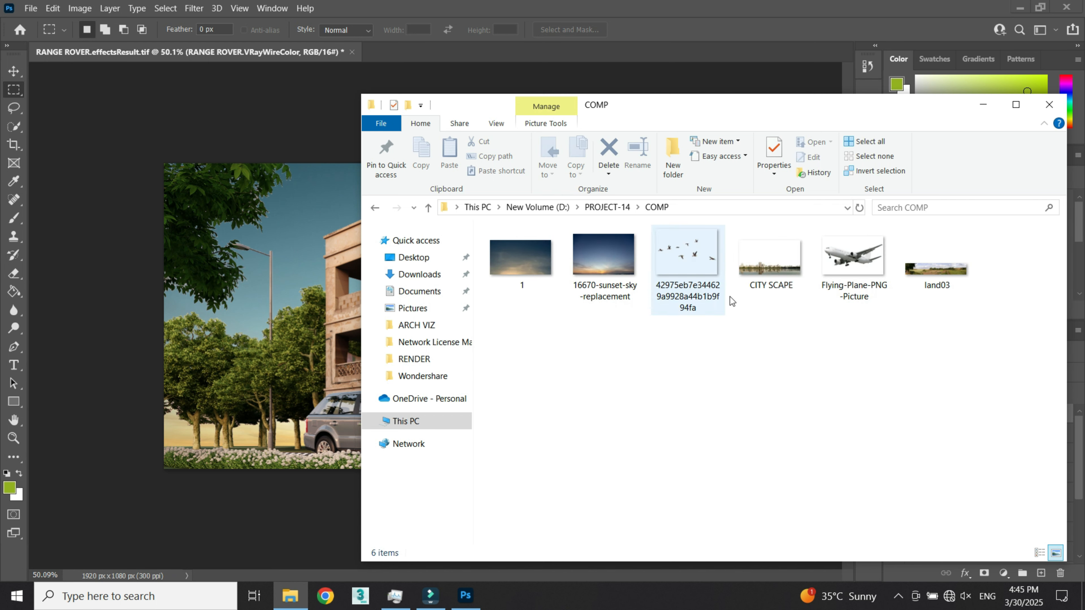
pyautogui.click(771, 268)
pyautogui.moveTo(771, 271); pyautogui.dragTo(342, 350)
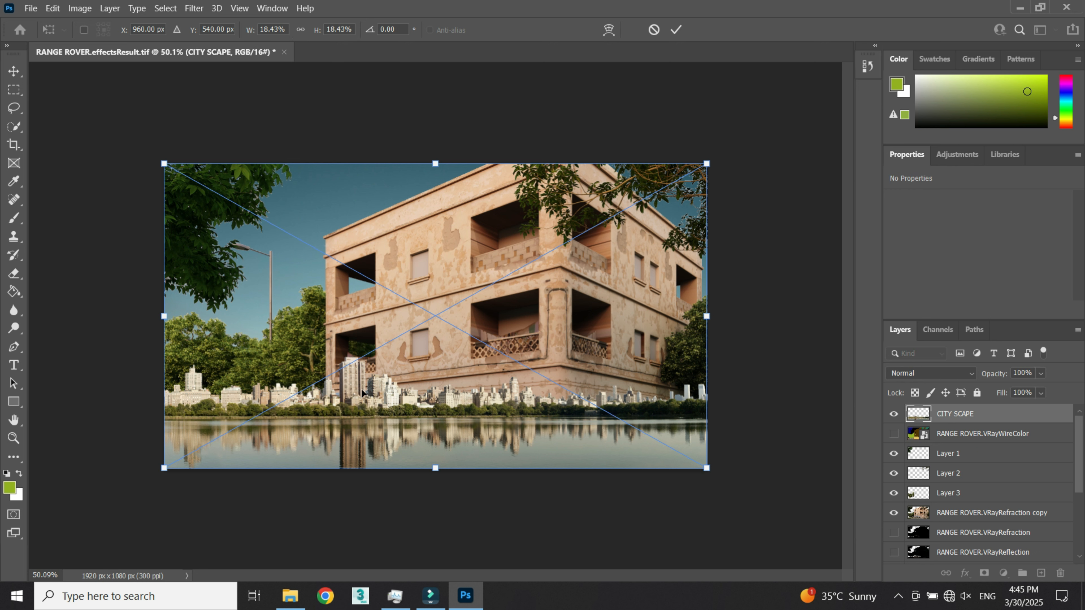
pyautogui.click(676, 29)
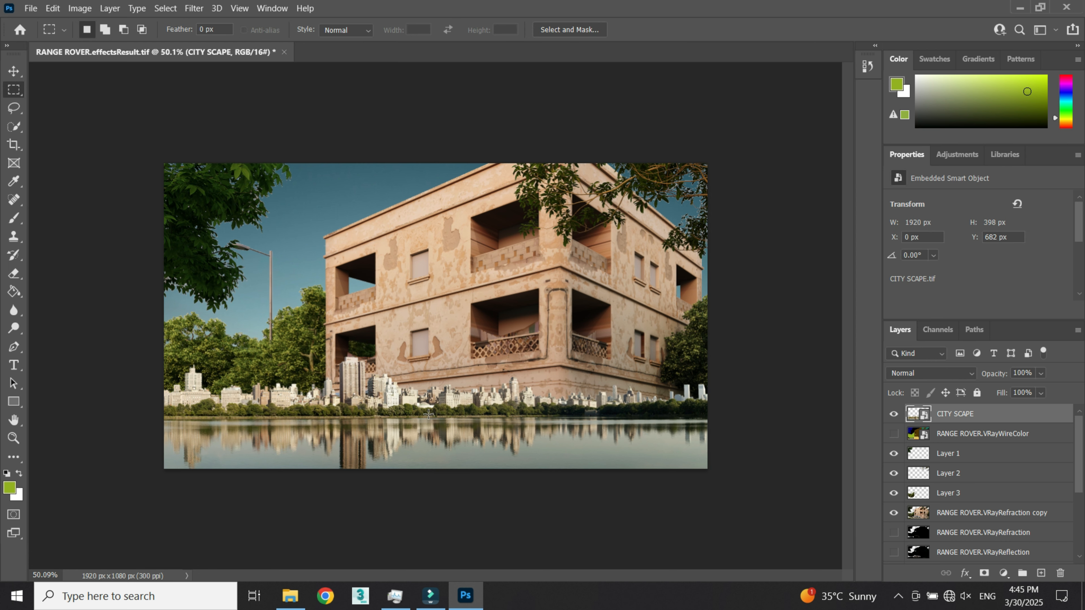
# - Move the CITY SCAPE layer below Layer 0, directly above the 16670-sunset-sky-replacement copy layer
pyautogui.click(14, 71)
pyautogui.moveTo(1006, 418); pyautogui.dragTo(1000, 500)
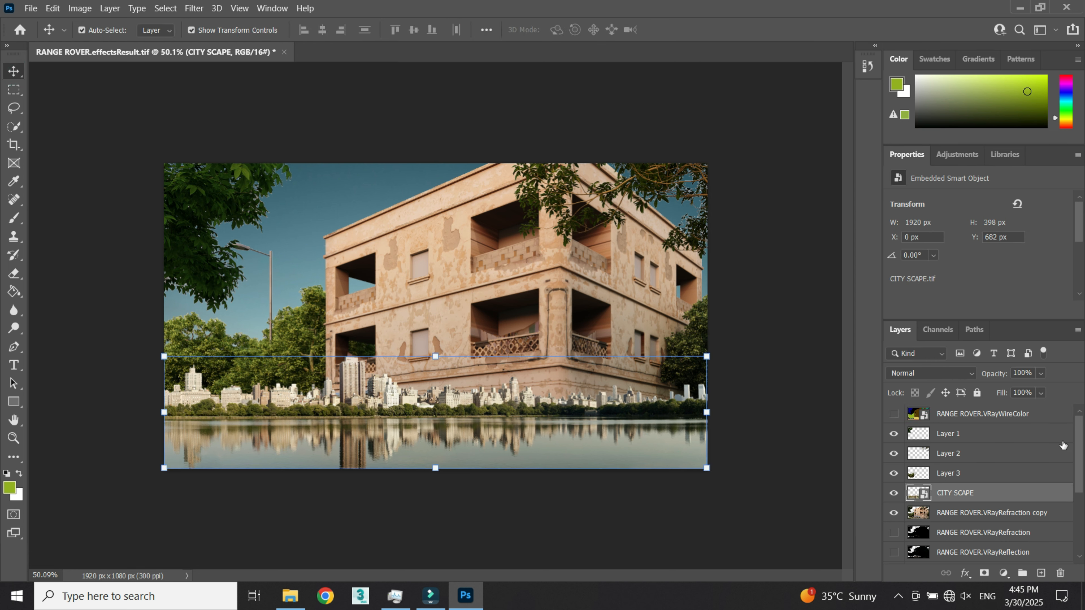
pyautogui.scroll(-2, 1019, 455)
pyautogui.moveTo(989, 435); pyautogui.dragTo(991, 541)
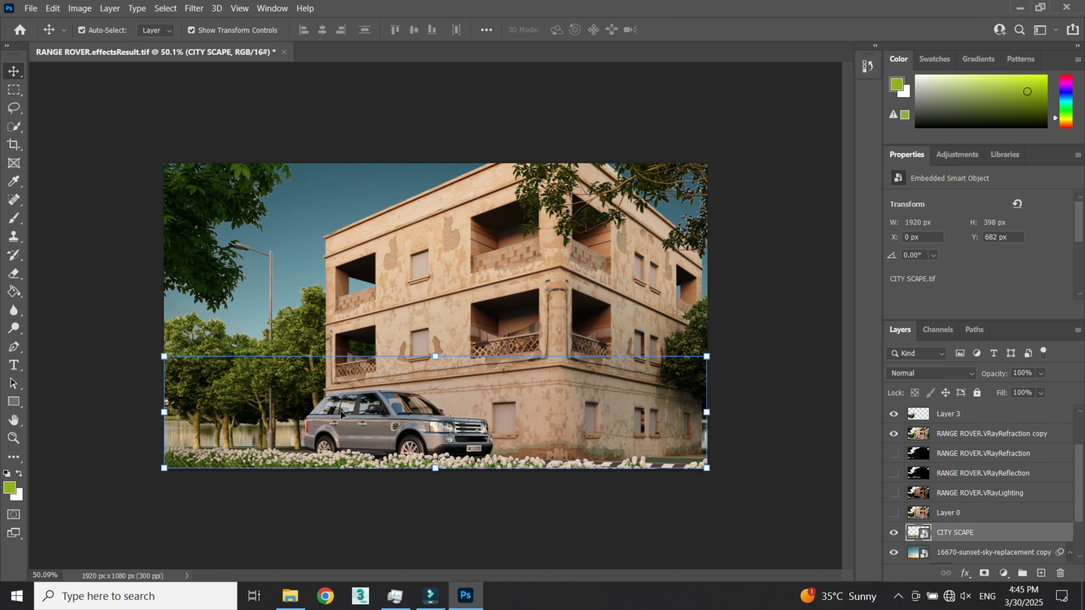
# - Nudge the CITY SCAPE layer straight down until its Y position is 805 px
pyautogui.press('Down')
pyautogui.press('Down')
pyautogui.press('Down')
pyautogui.press('Down')
pyautogui.press('Down')
pyautogui.press('Down')
pyautogui.press('Down')
pyautogui.press('Down')
pyautogui.press('Down')
pyautogui.press('Down')
pyautogui.press('Down')
pyautogui.press('Down')
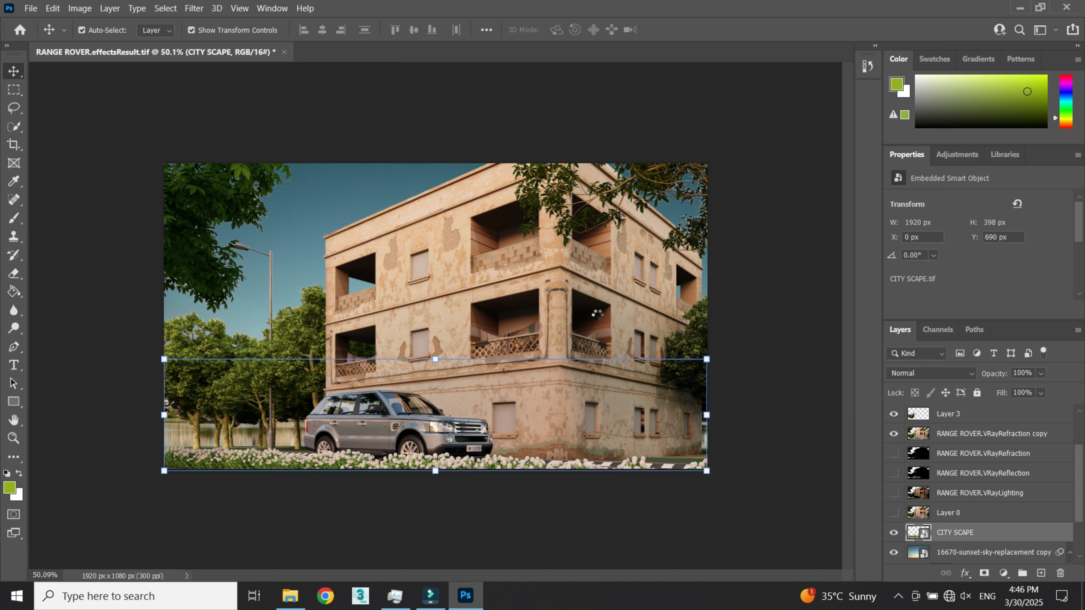
pyautogui.press('Down')
pyautogui.press('Down')
pyautogui.press('Down')
pyautogui.press('Down')
pyautogui.press('Down')
pyautogui.press('Down')
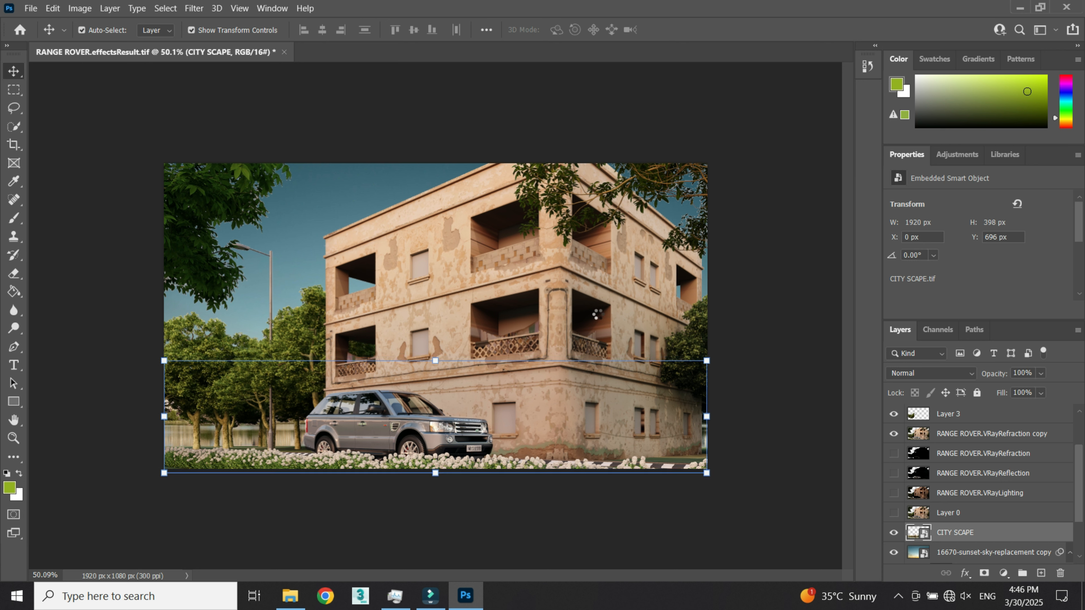
pyautogui.press('Down')
pyautogui.press('Down')
pyautogui.press('Down')
pyautogui.press('Down')
pyautogui.press('Down')
pyautogui.press('Down')
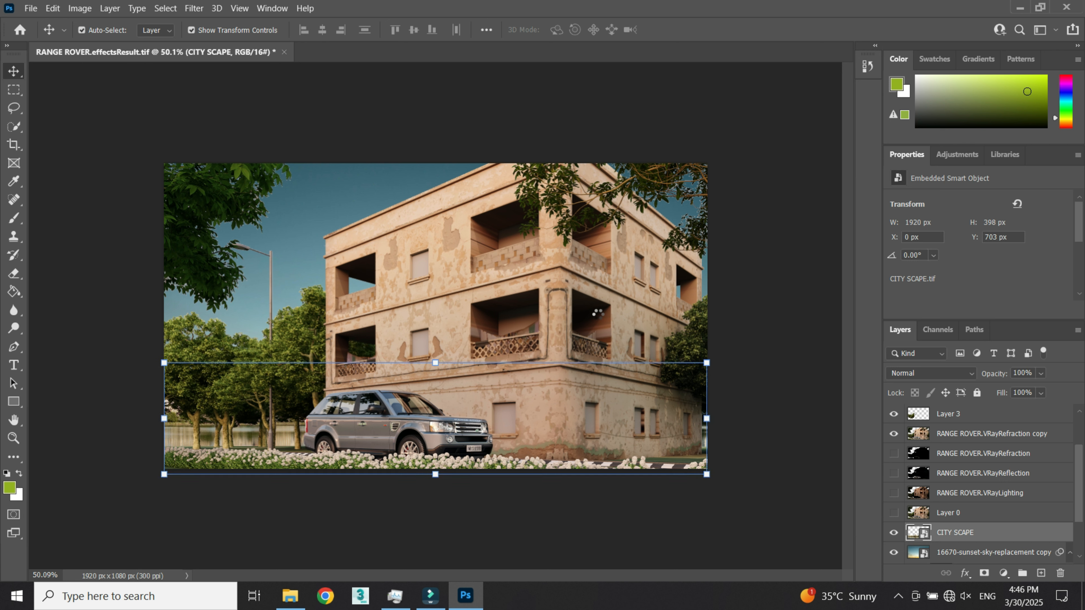
pyautogui.press('Down')
pyautogui.press('Down')
pyautogui.press('Down')
pyautogui.press('Down')
pyautogui.press('Down')
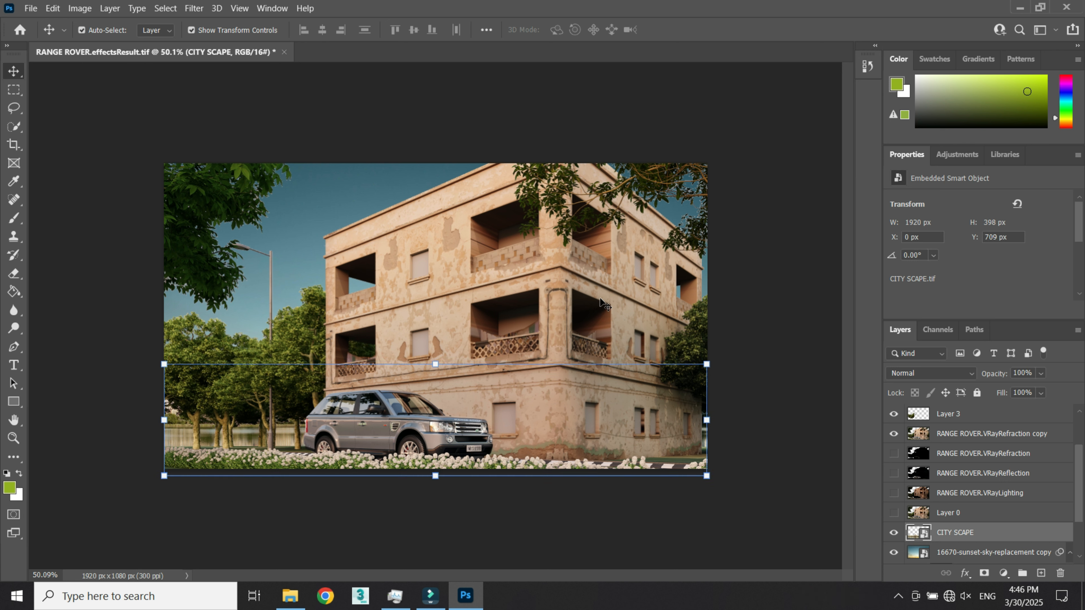
pyautogui.press('Down')
pyautogui.press('Down')
pyautogui.press('Down')
pyautogui.press('Down')
pyautogui.press('Down')
pyautogui.press('Down')
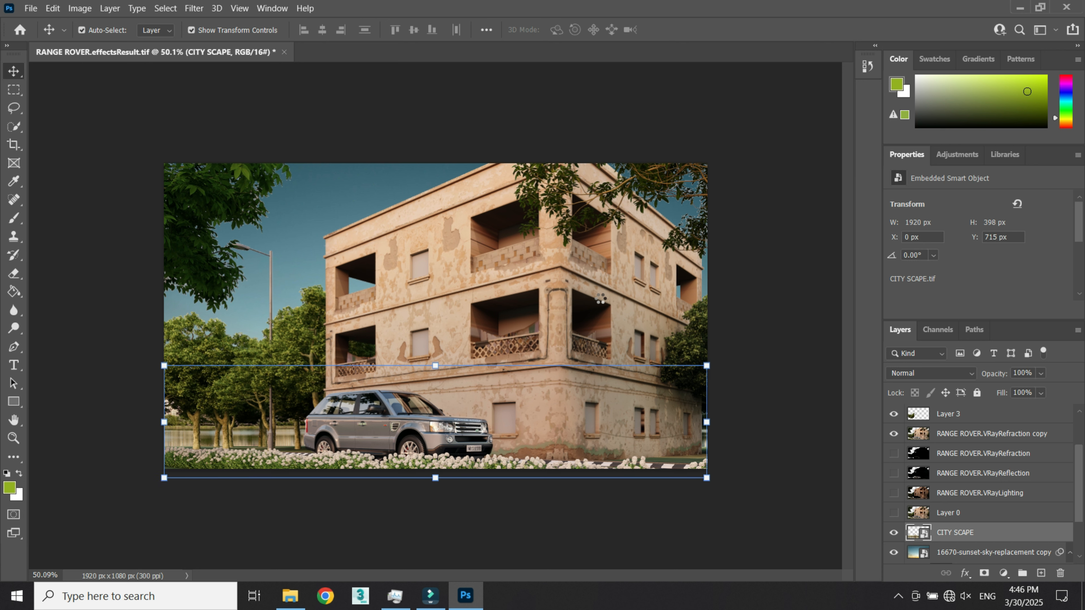
pyautogui.press('Down')
pyautogui.press('Down')
pyautogui.press('Down')
pyautogui.press('Down')
pyautogui.press('Down')
pyautogui.press('Down')
pyautogui.press('Down')
pyautogui.press('Down')
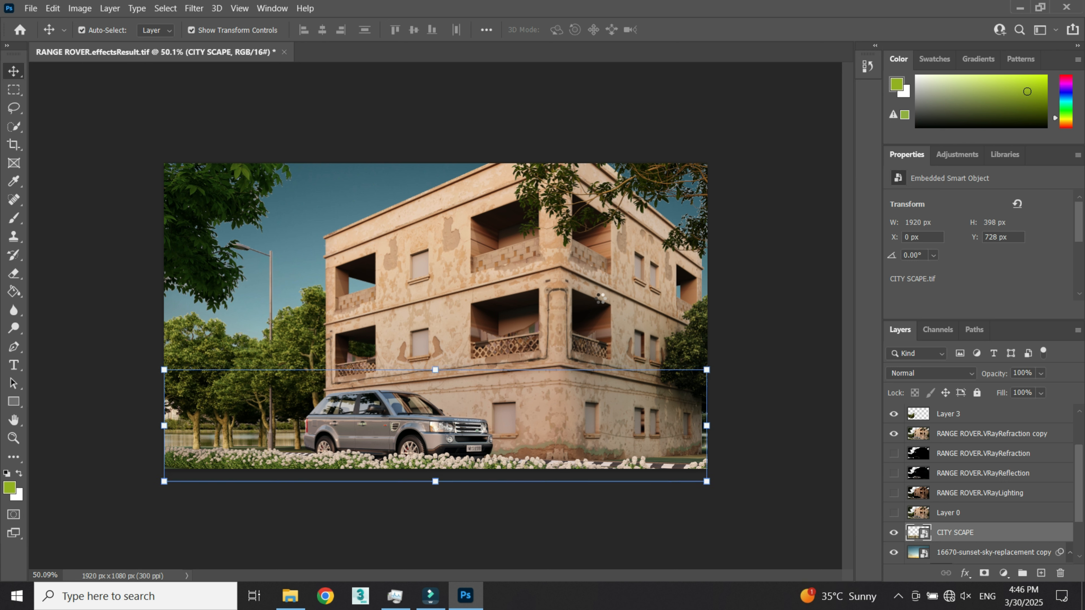
pyautogui.press('Down')
pyautogui.press('Down')
pyautogui.press('Down')
pyautogui.press('Down')
pyautogui.press('Down')
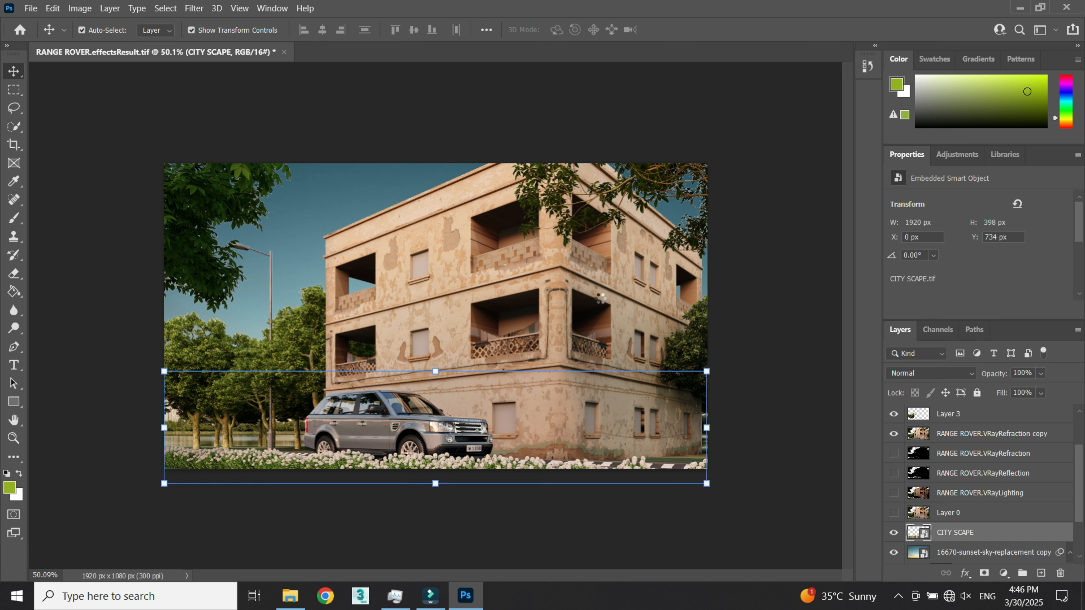
pyautogui.press('Down')
pyautogui.press('Down')
pyautogui.press('Down')
pyautogui.press('Down')
pyautogui.press('Down')
pyautogui.press('Down')
pyautogui.press('Down')
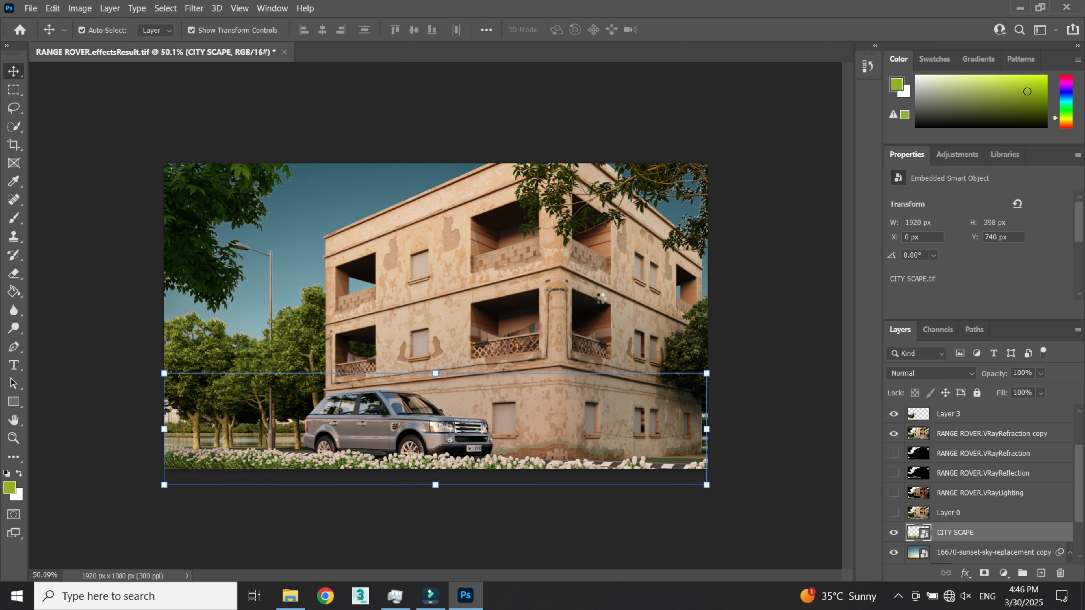
pyautogui.press('Down')
pyautogui.press('Down')
pyautogui.press('Down')
pyautogui.press('Down')
pyautogui.press('Down')
pyautogui.press('Down')
pyautogui.press('Down')
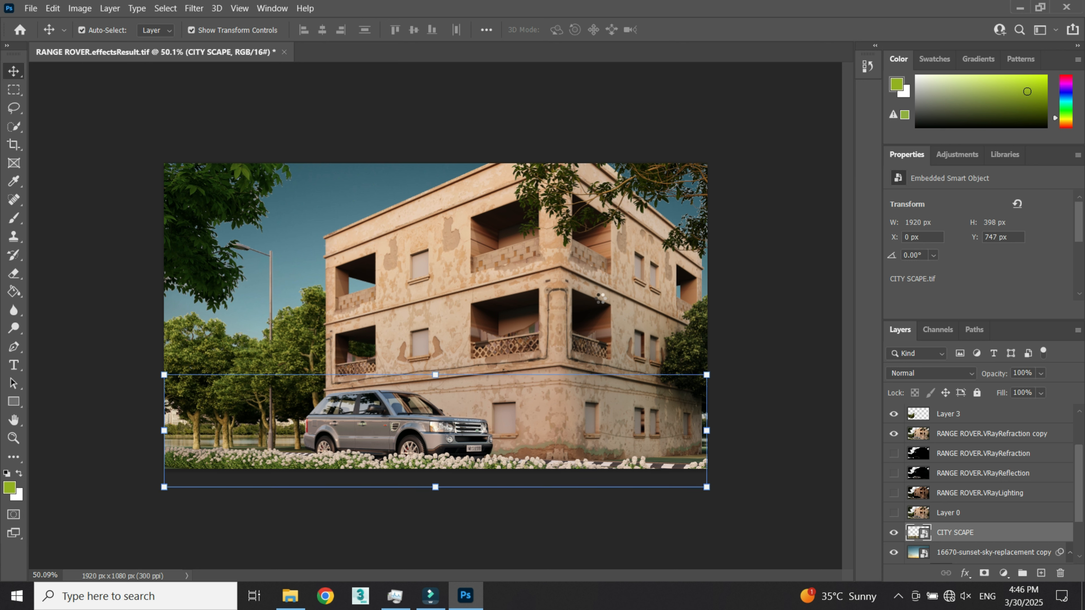
pyautogui.press('Down')
pyautogui.press('Down')
pyautogui.press('Down')
pyautogui.press('Down')
pyautogui.press('Down')
pyautogui.press('Down')
pyautogui.press('Down')
pyautogui.press('Down')
pyautogui.press('Down')
pyautogui.press('Down')
pyautogui.press('Down')
pyautogui.press('Down')
pyautogui.press('Down')
pyautogui.press('Down')
pyautogui.press('Down')
pyautogui.press('Down')
pyautogui.press('Down')
pyautogui.press('Down')
pyautogui.press('Down')
pyautogui.press('Down')
pyautogui.press('Down')
pyautogui.press('Down')
pyautogui.press('Down')
pyautogui.press('Down')
pyautogui.press('Down')
pyautogui.press('Down')
pyautogui.press('Down')
pyautogui.press('Down')
pyautogui.press('Down')
pyautogui.press('Down')
pyautogui.press('Down')
pyautogui.press('Down')
pyautogui.press('Down')
pyautogui.press('Down')
pyautogui.press('Down')
pyautogui.press('Down')
pyautogui.press('Down')
pyautogui.press('Down')
pyautogui.press('Down')
pyautogui.press('Down')
pyautogui.press('Down')
pyautogui.press('Down')
pyautogui.press('Down')
pyautogui.press('Down')
pyautogui.press('Down')
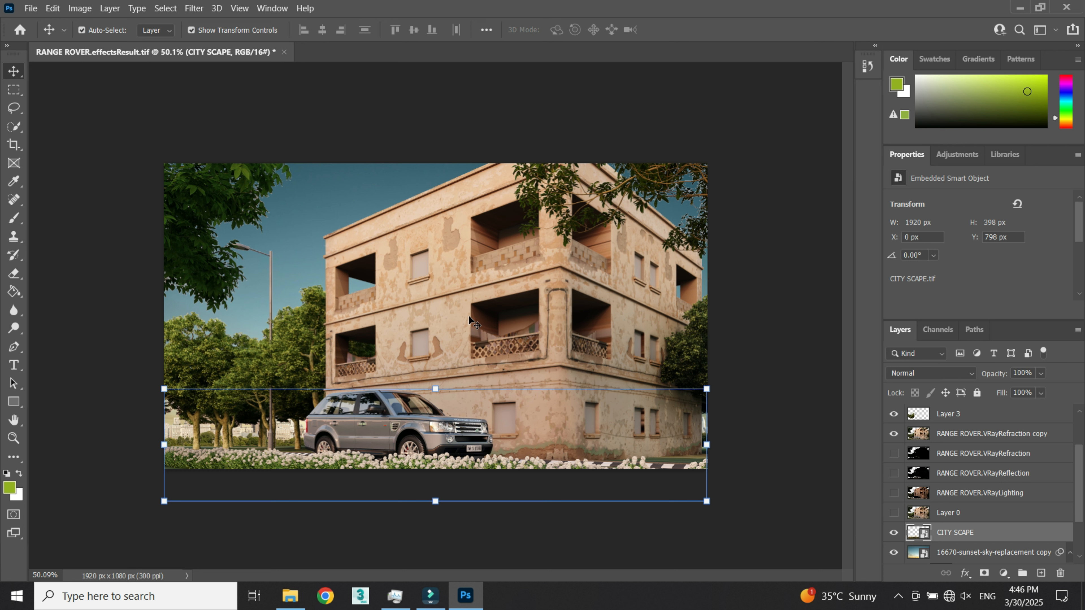
pyautogui.press('Down')
pyautogui.press('Down')
pyautogui.press('Down')
pyautogui.press('Down')
pyautogui.press('Down')
pyautogui.press('Down')
pyautogui.press('Down')
pyautogui.press('Down')
pyautogui.press('Down')
pyautogui.press('Up')
pyautogui.press('Up')
pyautogui.press('Up')
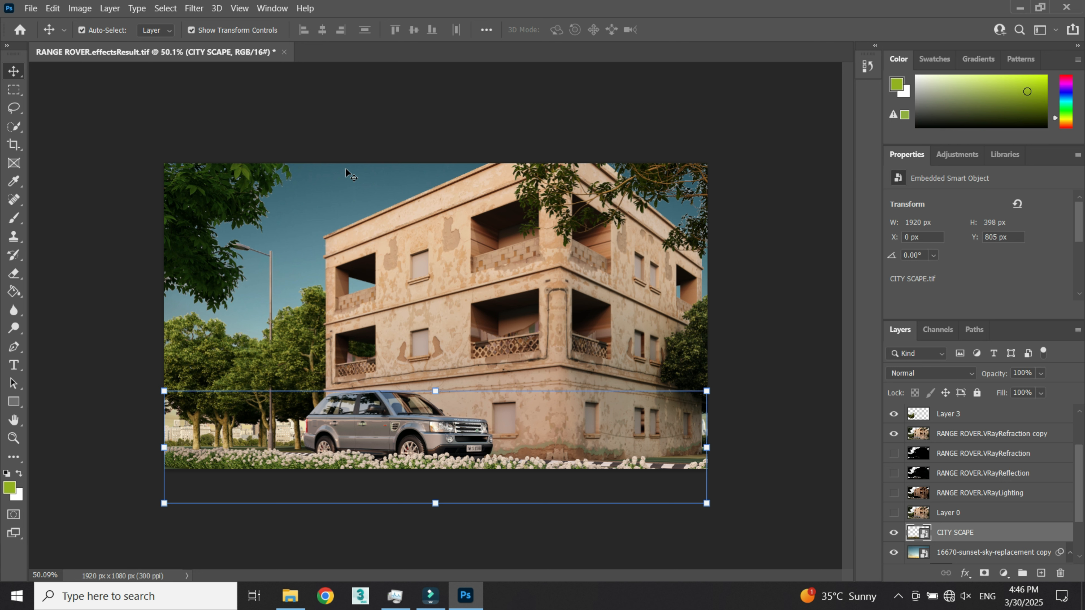
# - Place the flying birds PNG from PROJECT-14's COMP folder at its default size and move its layer directly above Layer 1
pyautogui.click(314, 213)
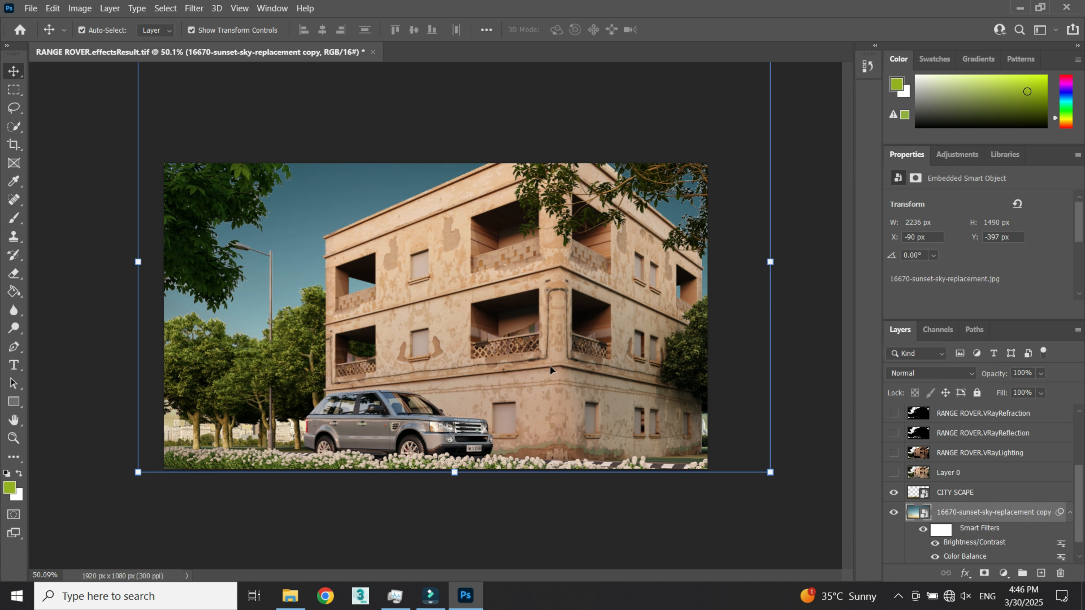
pyautogui.click(290, 595)
pyautogui.doubleClick(951, 267)
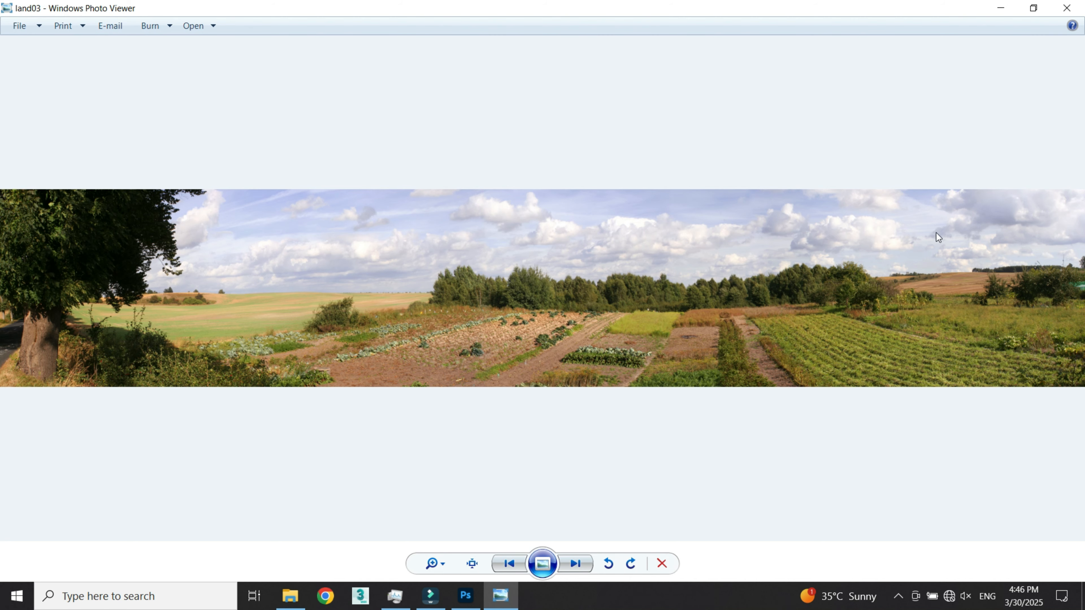
pyautogui.click(1067, 7)
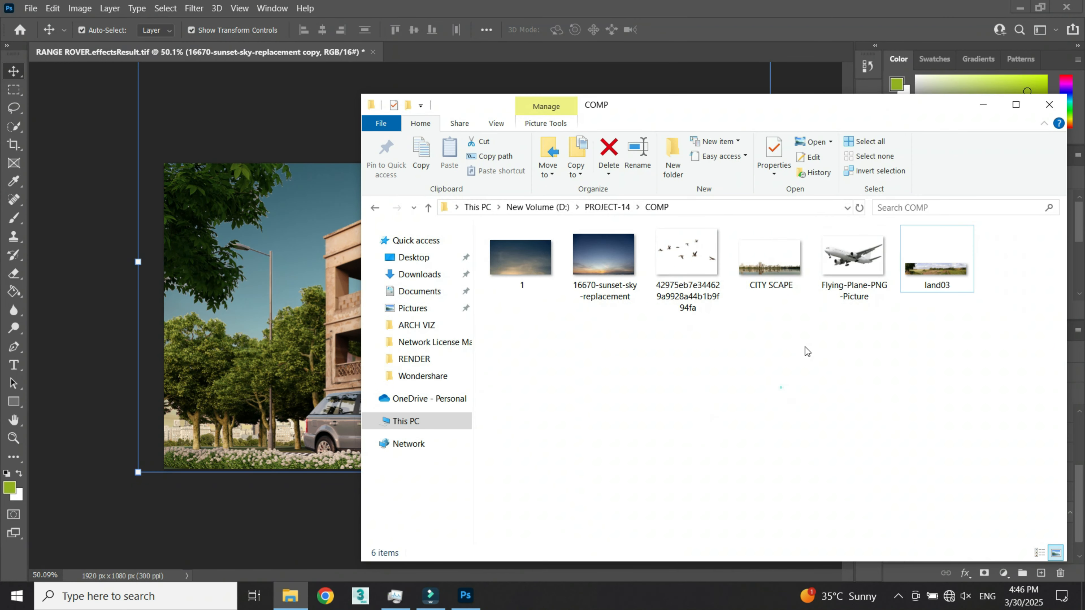
pyautogui.click(699, 256)
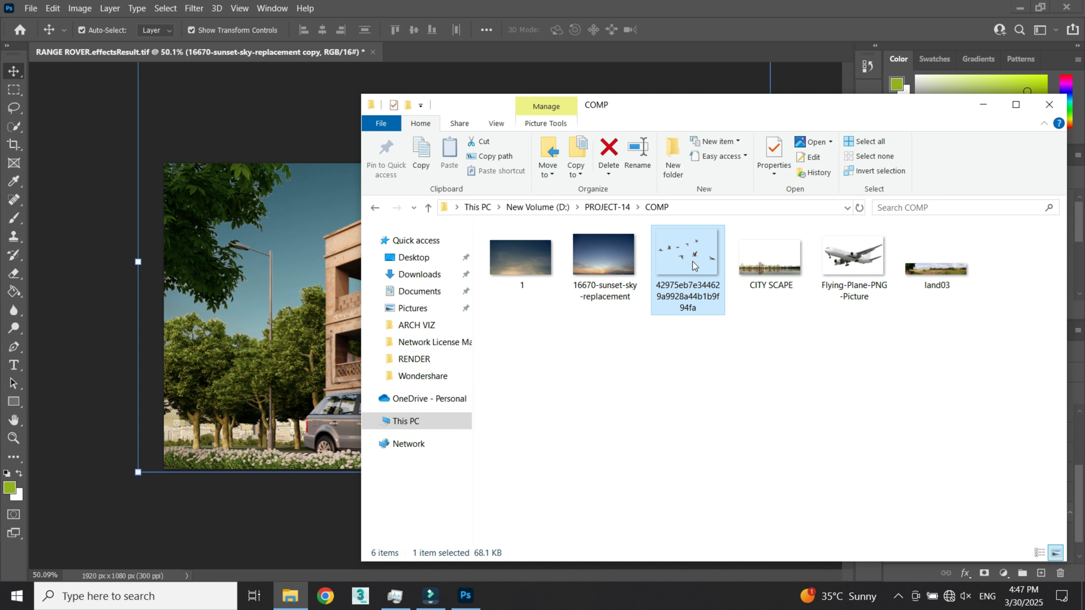
pyautogui.moveTo(690, 300); pyautogui.dragTo(301, 268)
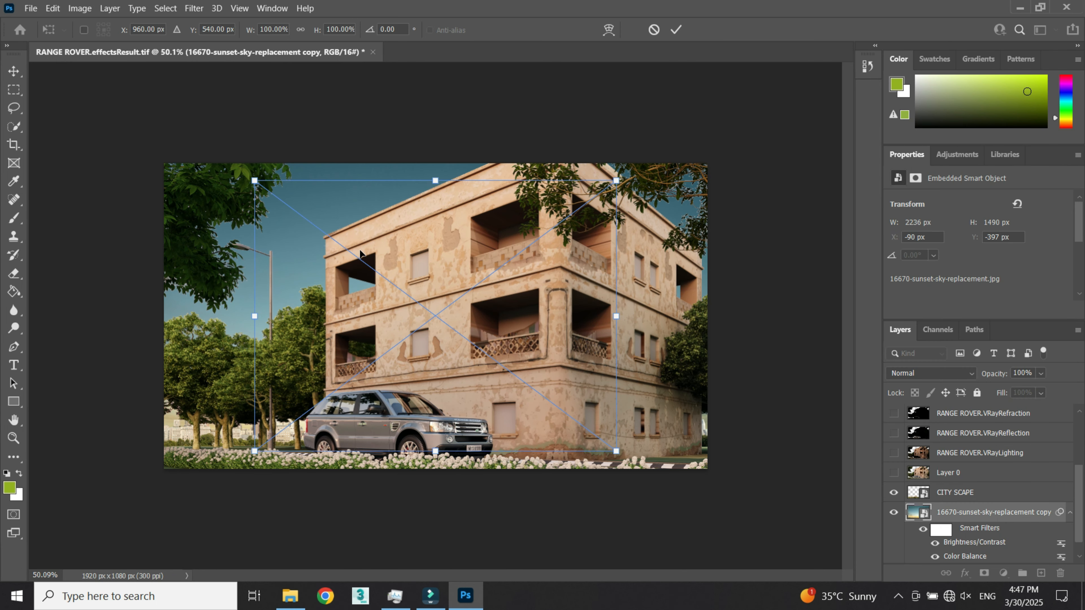
pyautogui.moveTo(1012, 519); pyautogui.dragTo(1000, 421)
pyautogui.moveTo(1083, 489); pyautogui.dragTo(1083, 441)
pyautogui.moveTo(1042, 536); pyautogui.dragTo(1005, 432)
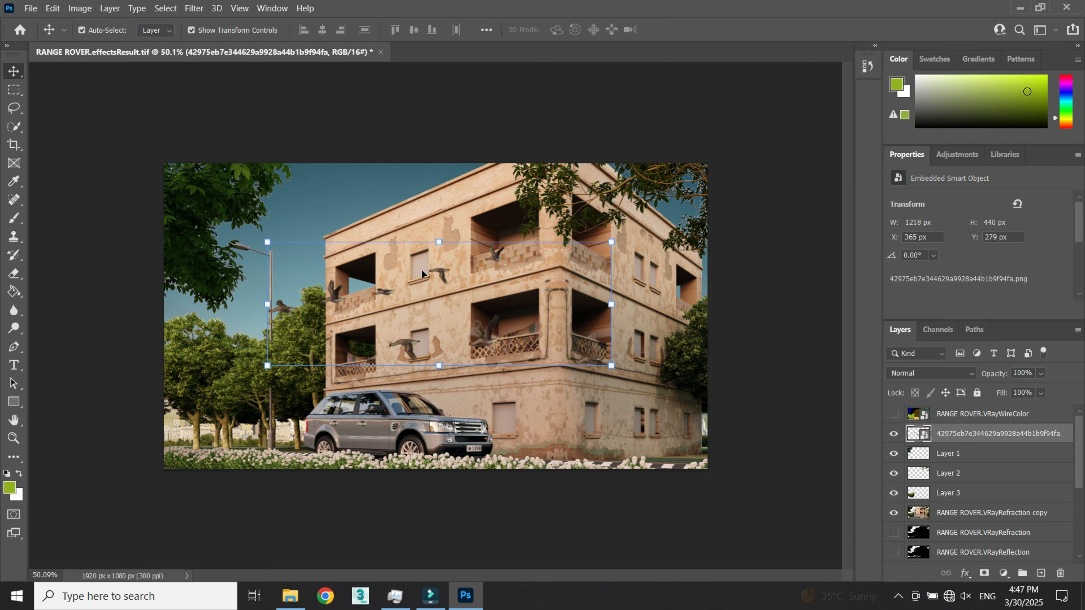
# - Scale the birds to about 27%, position them in the sky beside the street lamp, and move their layer directly below Layer 3
pyautogui.moveTo(611, 243); pyautogui.dragTo(257, 374)
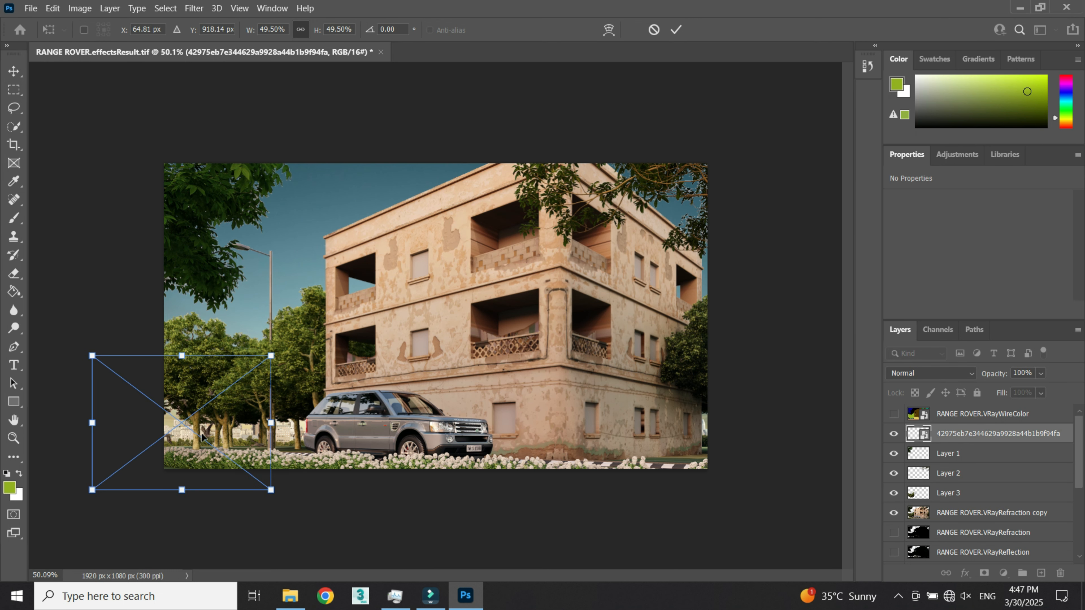
pyautogui.moveTo(210, 431); pyautogui.dragTo(309, 247)
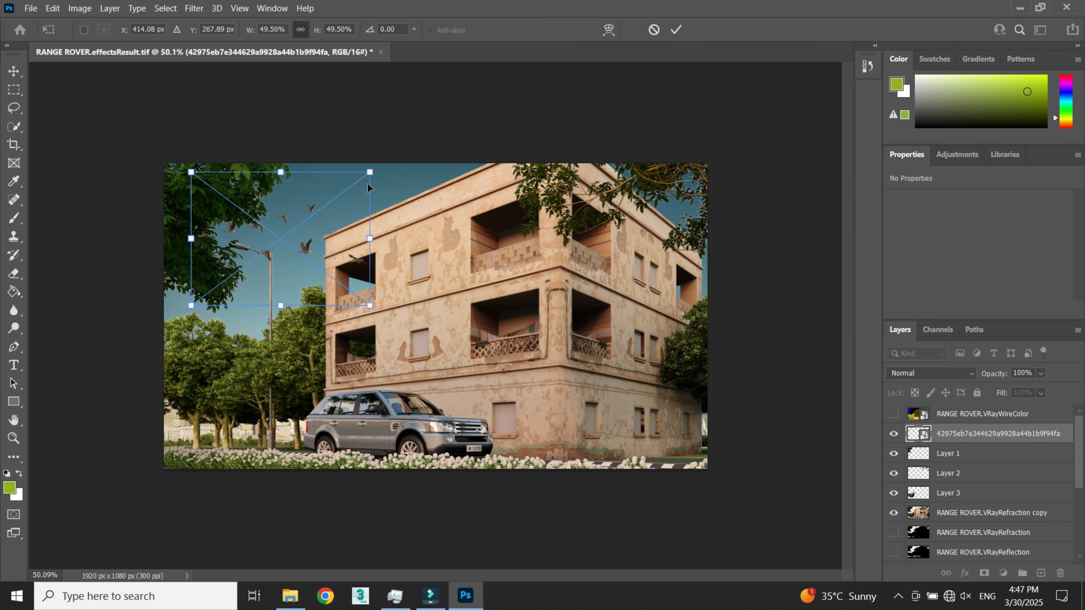
pyautogui.moveTo(364, 179); pyautogui.dragTo(280, 242)
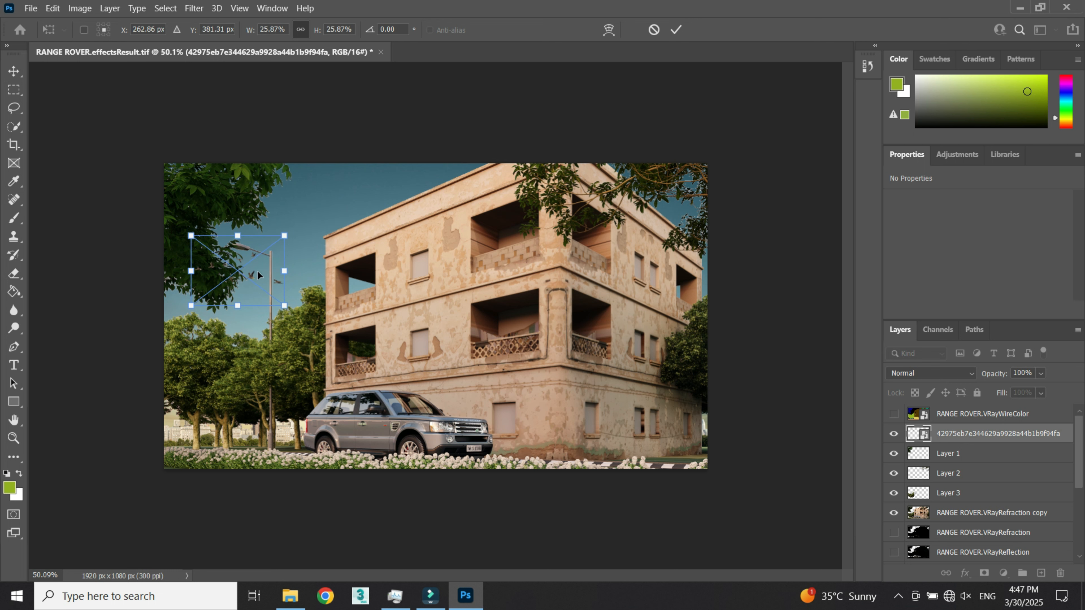
pyautogui.moveTo(253, 275); pyautogui.dragTo(285, 276)
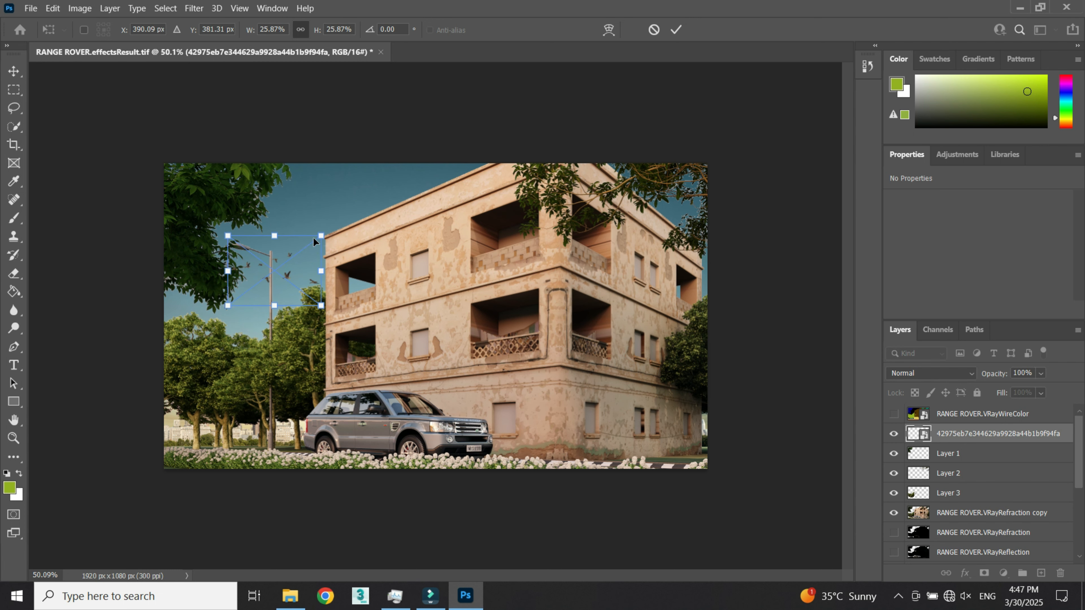
pyautogui.moveTo(321, 236); pyautogui.dragTo(275, 270)
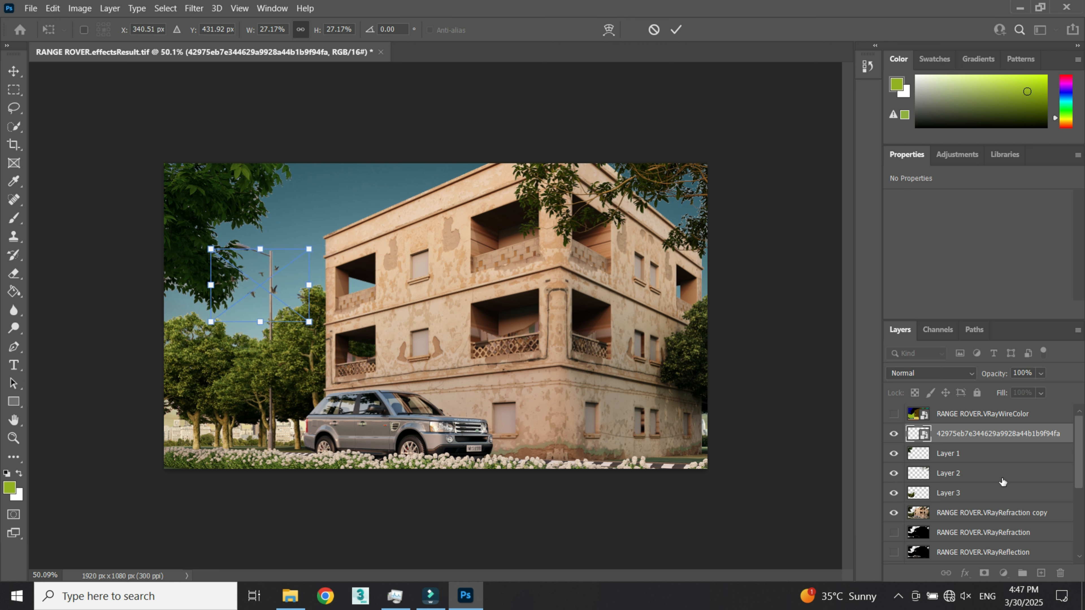
pyautogui.moveTo(993, 440); pyautogui.dragTo(986, 495)
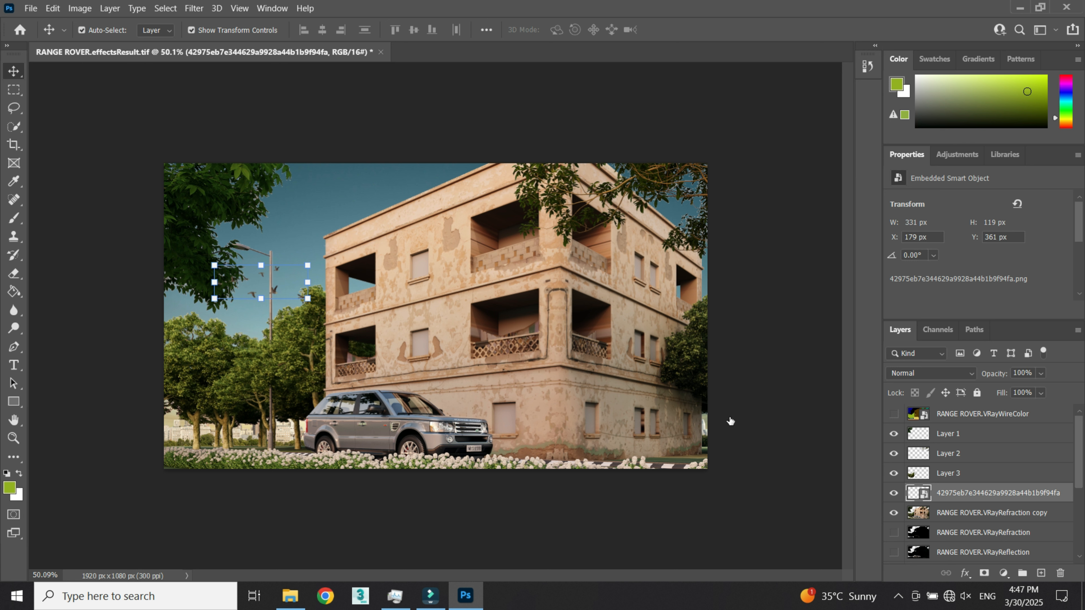
pyautogui.click(271, 241)
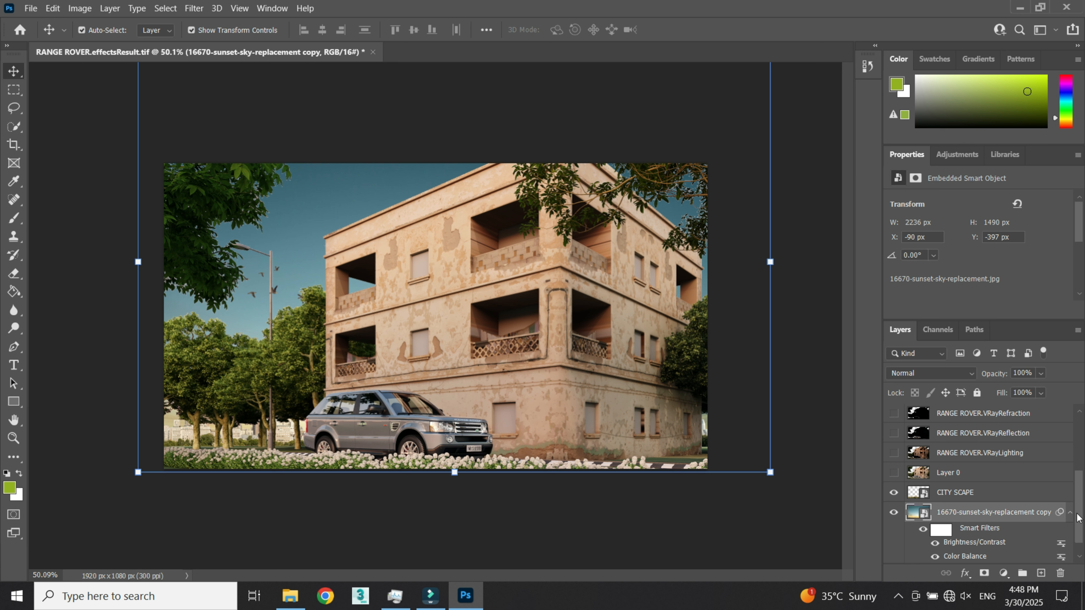
# - Show and activate the RANGE ROVER.VRayWireColor layer with the Rectangular Marquee tool ready for a selection
pyautogui.scroll(-1, 969, 508)
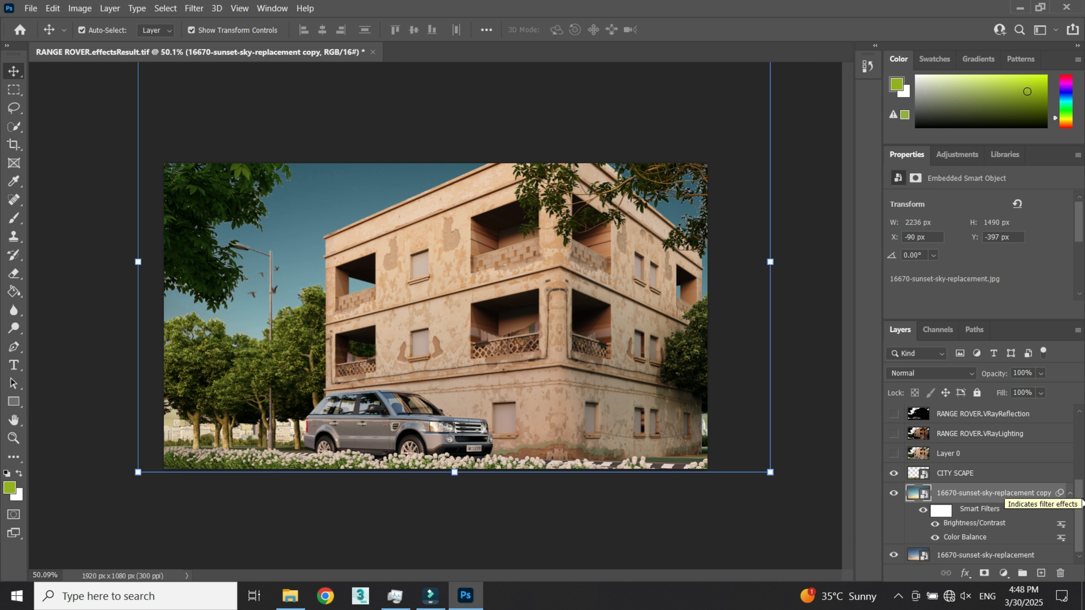
pyautogui.moveTo(1082, 505); pyautogui.dragTo(1082, 436)
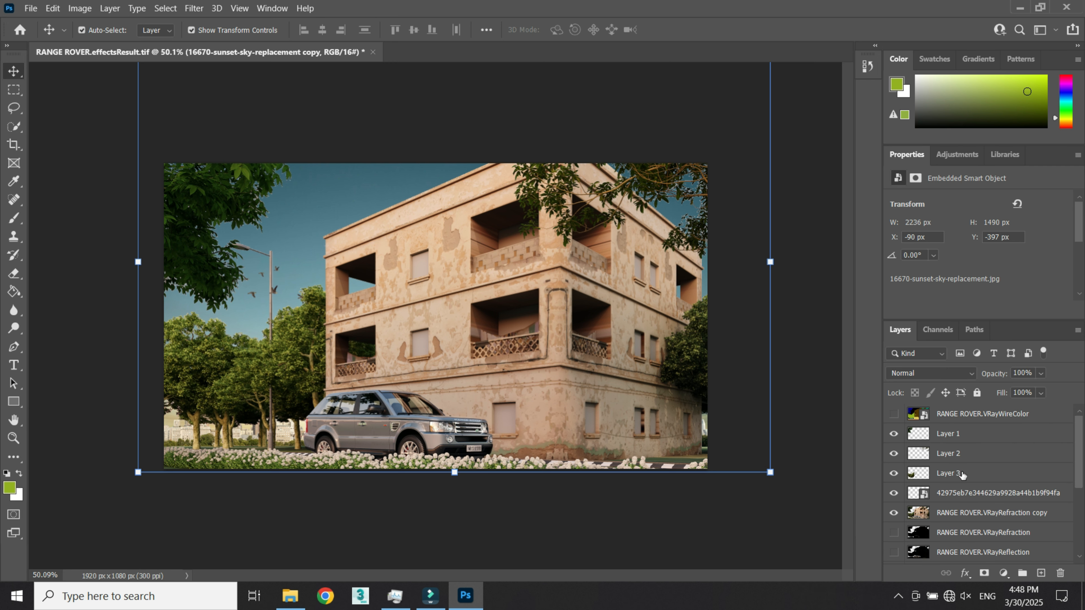
pyautogui.click(894, 414)
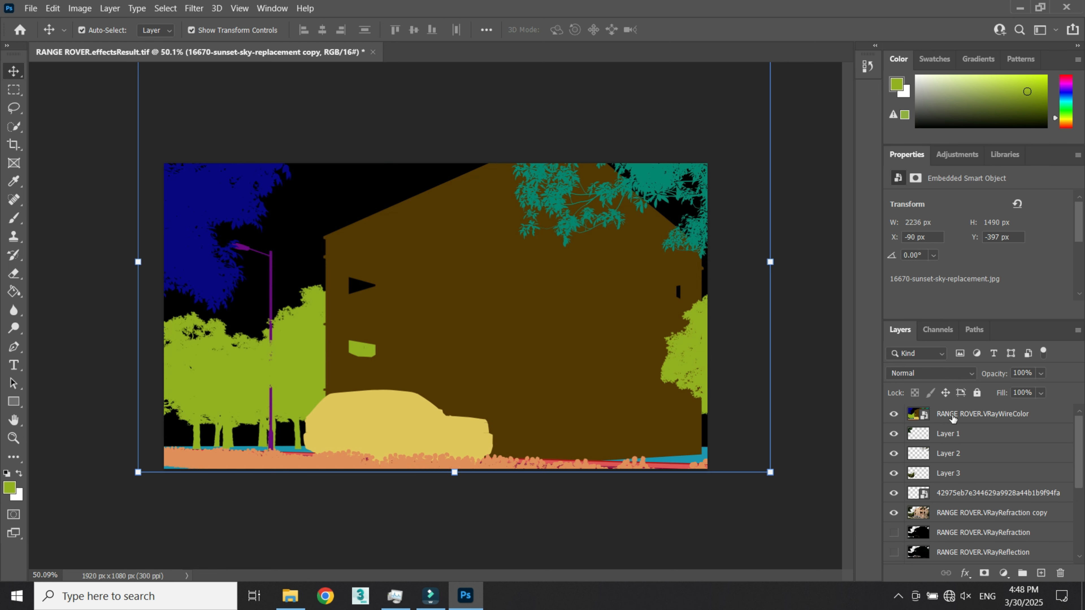
pyautogui.click(952, 417)
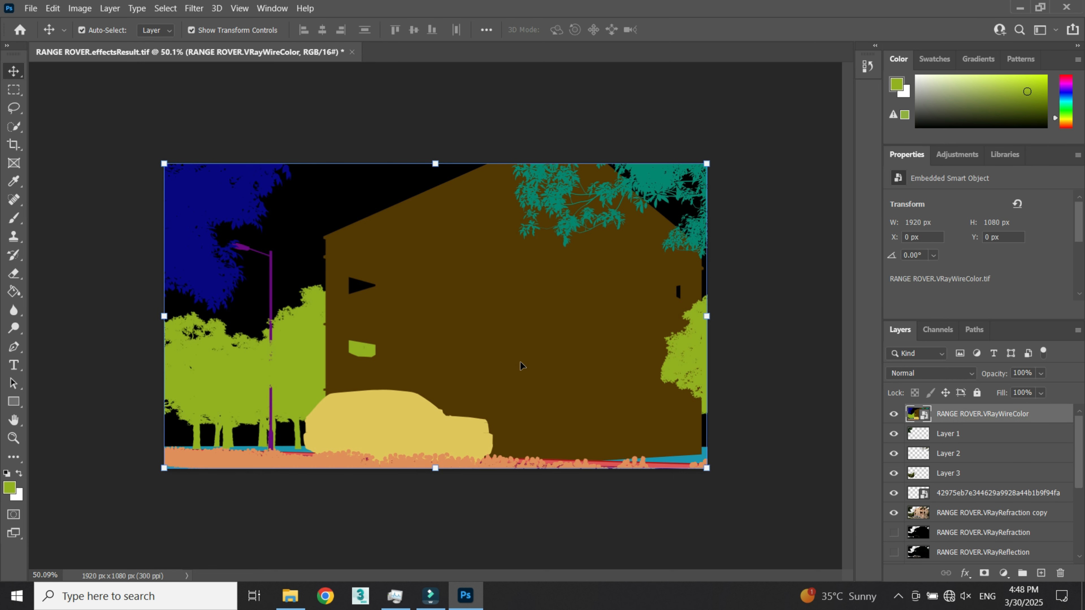
pyautogui.click(14, 89)
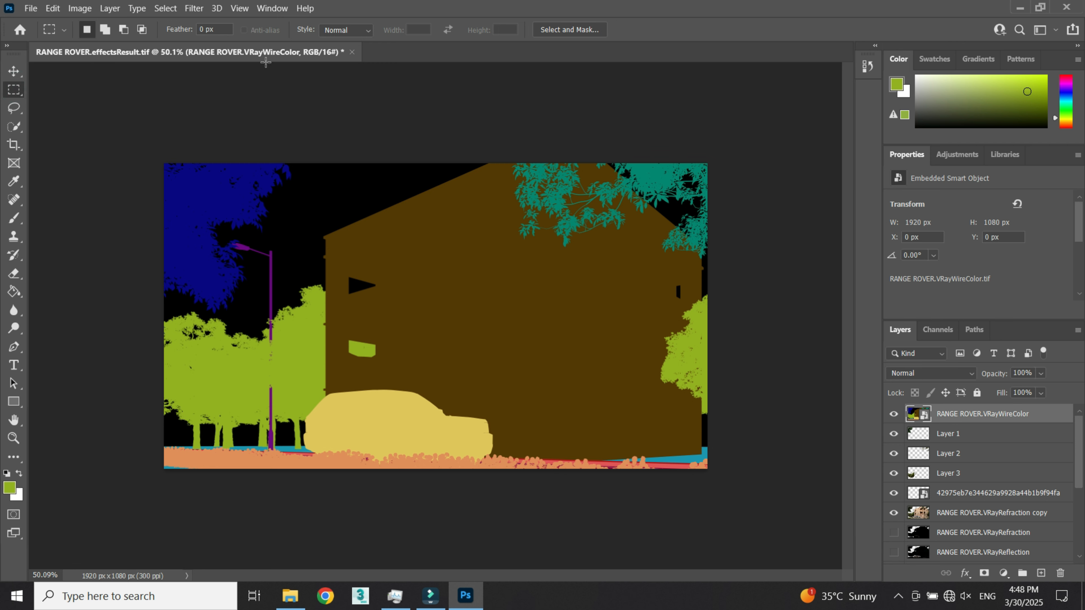
pyautogui.click(175, 10)
pyautogui.moveTo(168, 12)
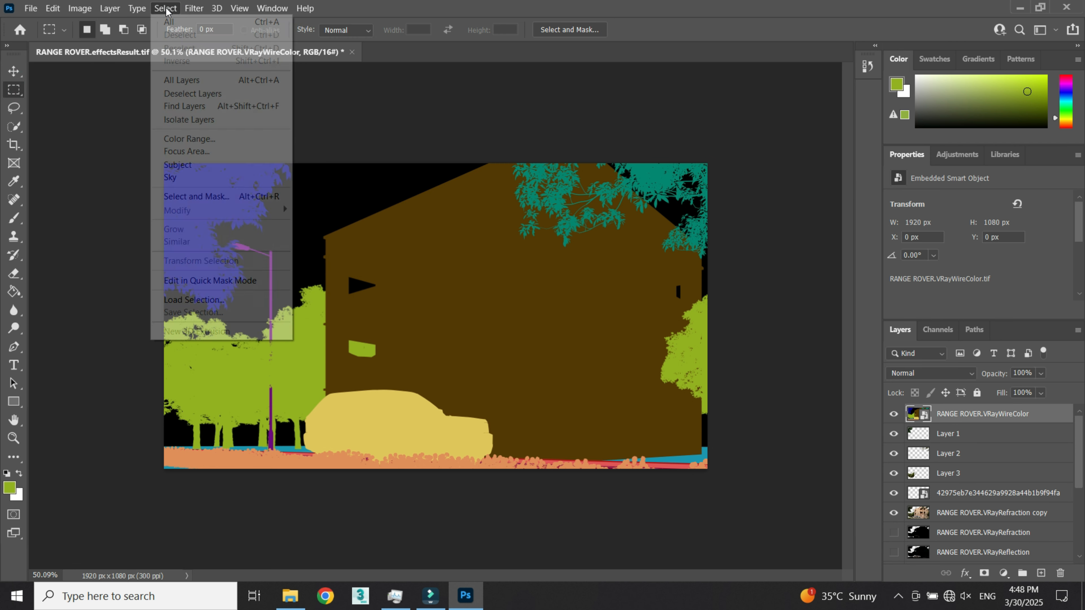
pyautogui.click(205, 150)
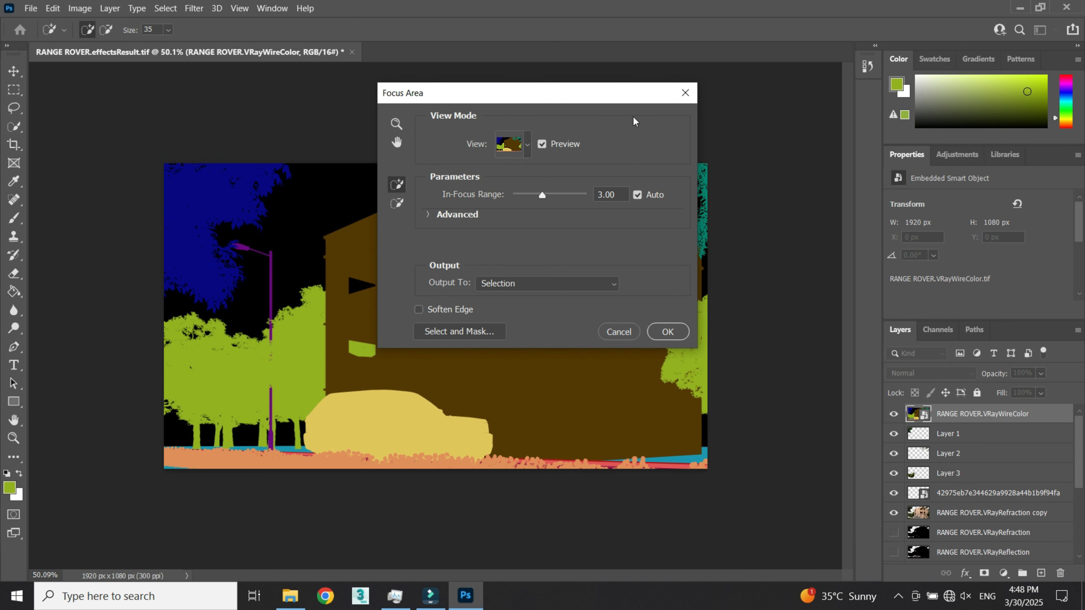
pyautogui.click(620, 332)
pyautogui.click(686, 94)
pyautogui.click(625, 330)
# - Select the brown building mask in the VRayWireColor layer using Color Range
pyautogui.click(165, 8)
pyautogui.click(214, 138)
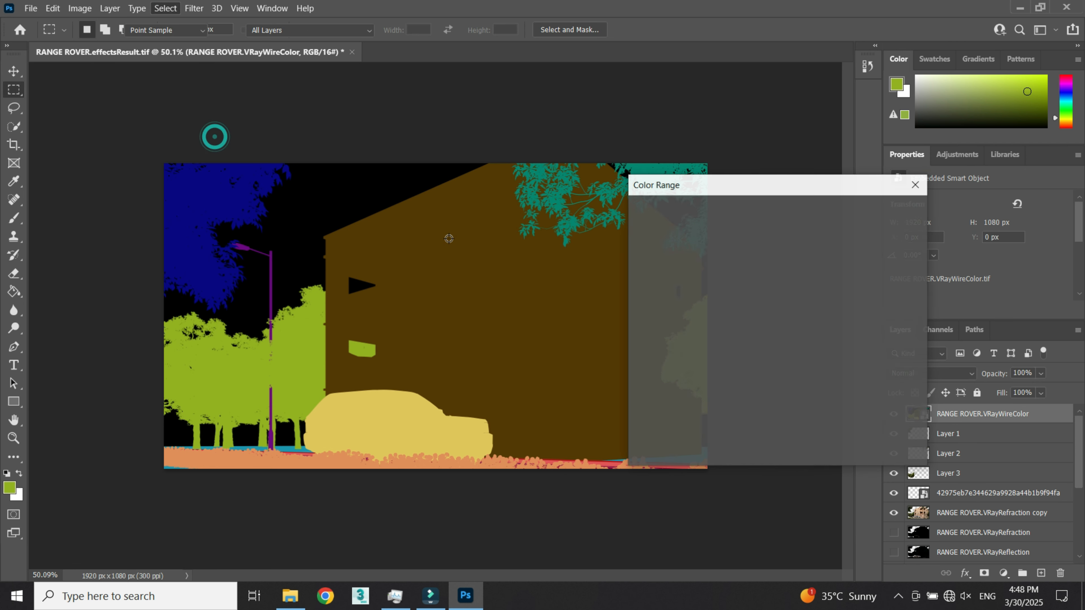
pyautogui.click(449, 239)
pyautogui.click(891, 218)
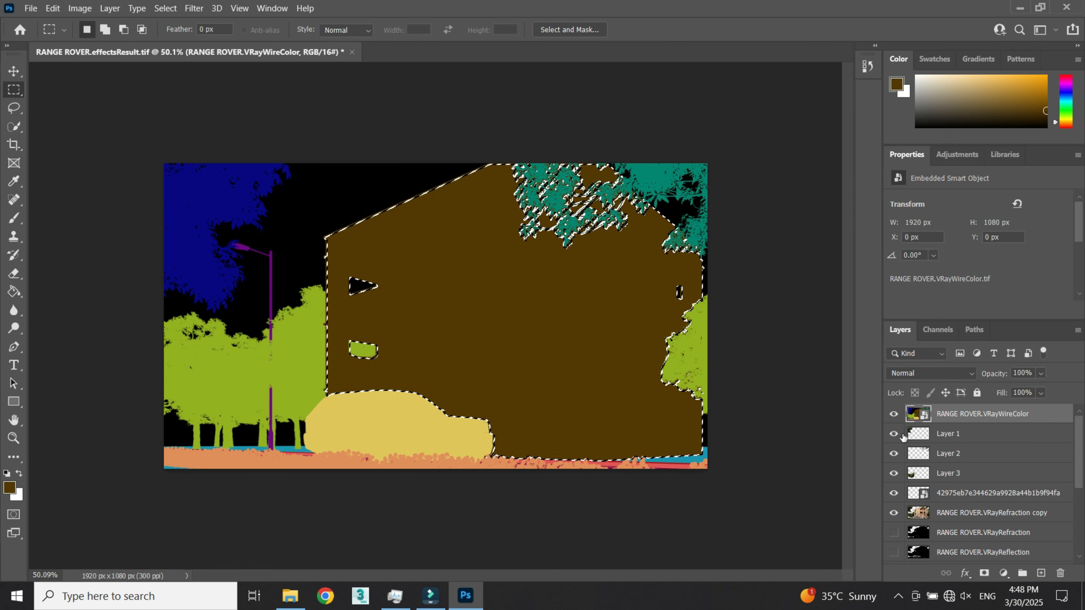
# - Hide the VRayWireColor layer and copy the selected building from RANGE ROVER.VRayRefraction copy to a new layer
pyautogui.click(894, 414)
pyautogui.click(957, 513)
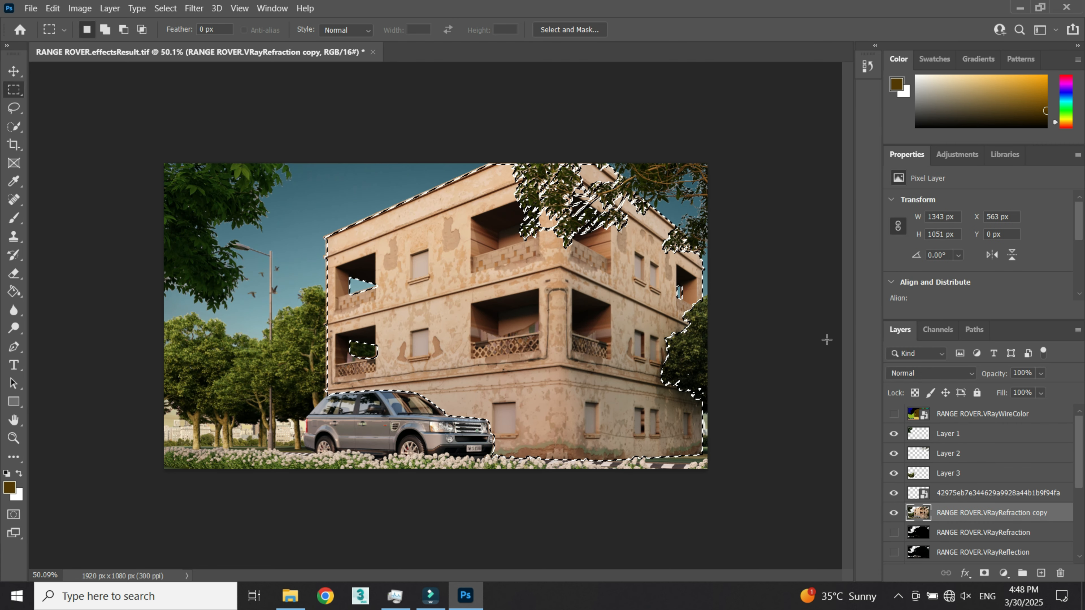
pyautogui.hotkey('ctrl', 'j')
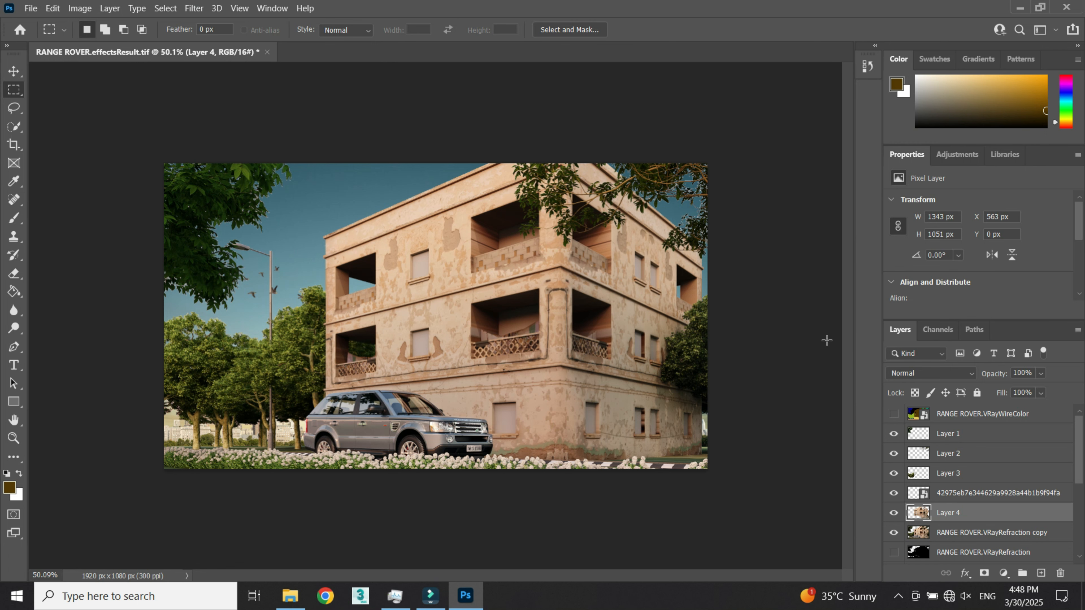
# - Show the RANGE ROVER.VRayWireColor layer and select the yellow car mask in it using Color Range
pyautogui.click(893, 414)
pyautogui.click(936, 414)
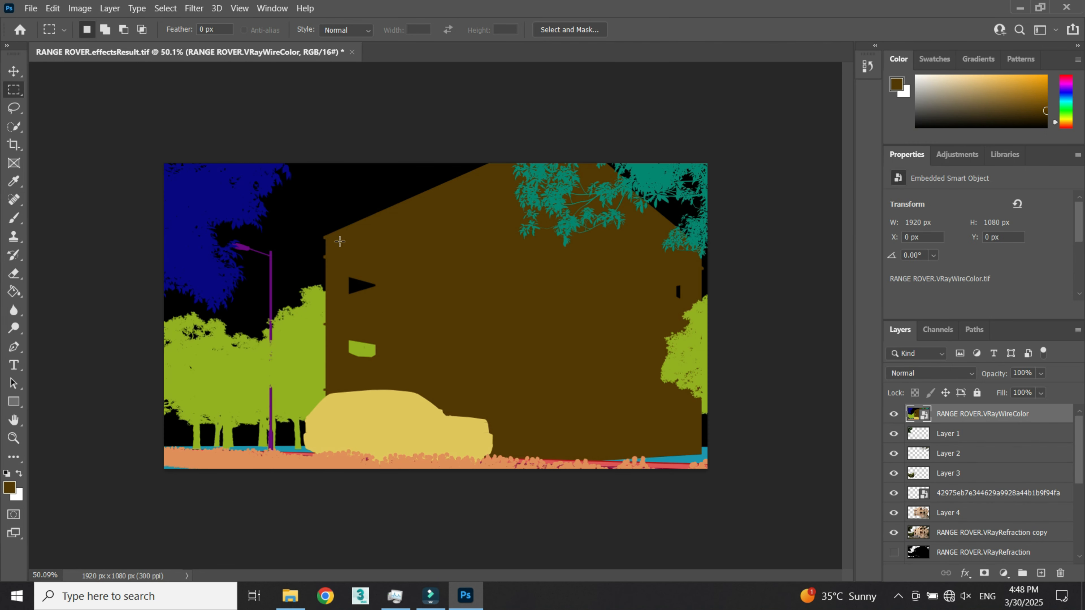
pyautogui.click(165, 9)
pyautogui.click(179, 141)
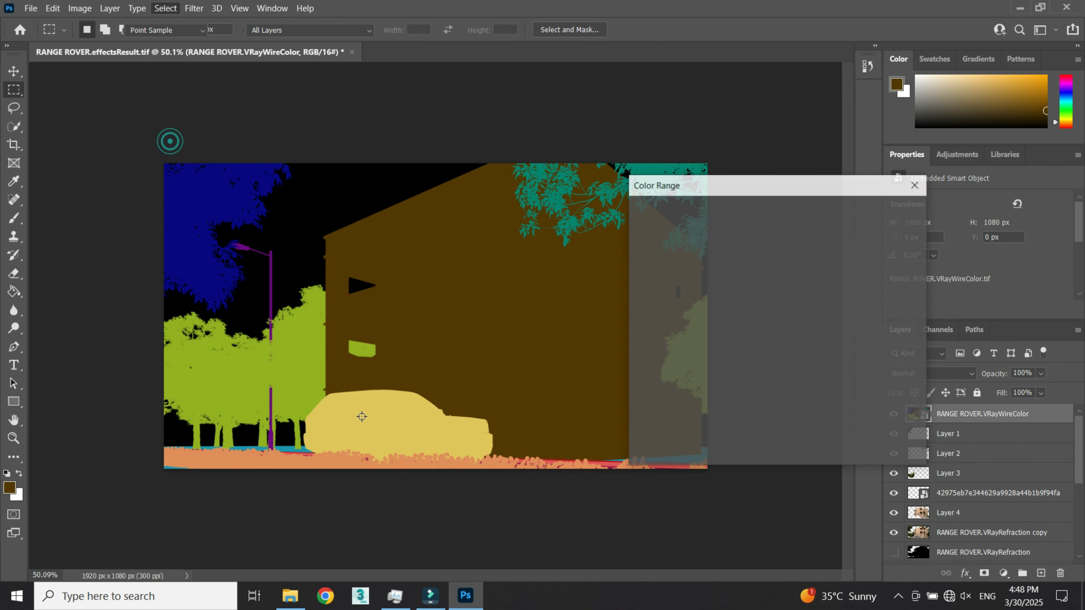
pyautogui.click(390, 410)
pyautogui.click(889, 219)
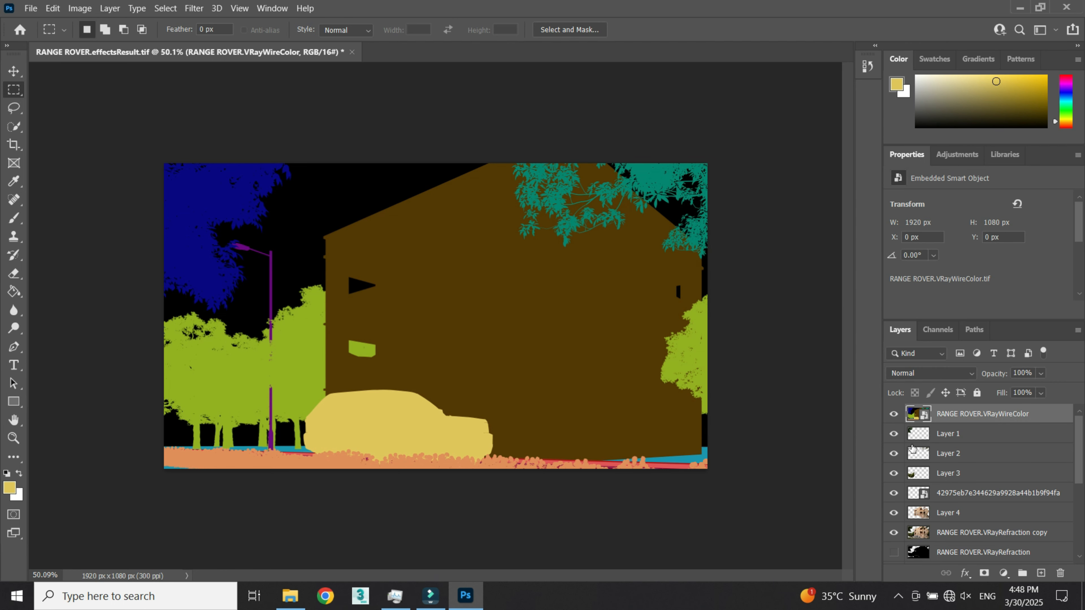
# - Hide the VRayWireColor layer and copy the selected car from RANGE ROVER.VRayRefraction copy to a new layer
pyautogui.click(893, 414)
pyautogui.click(953, 533)
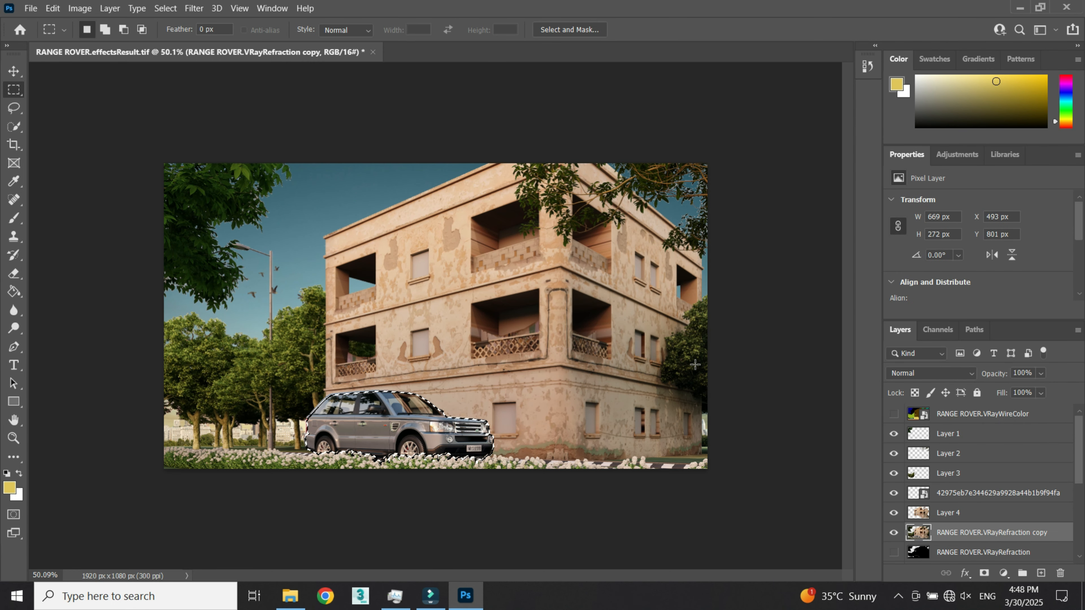
pyautogui.hotkey('ctrl', 'j')
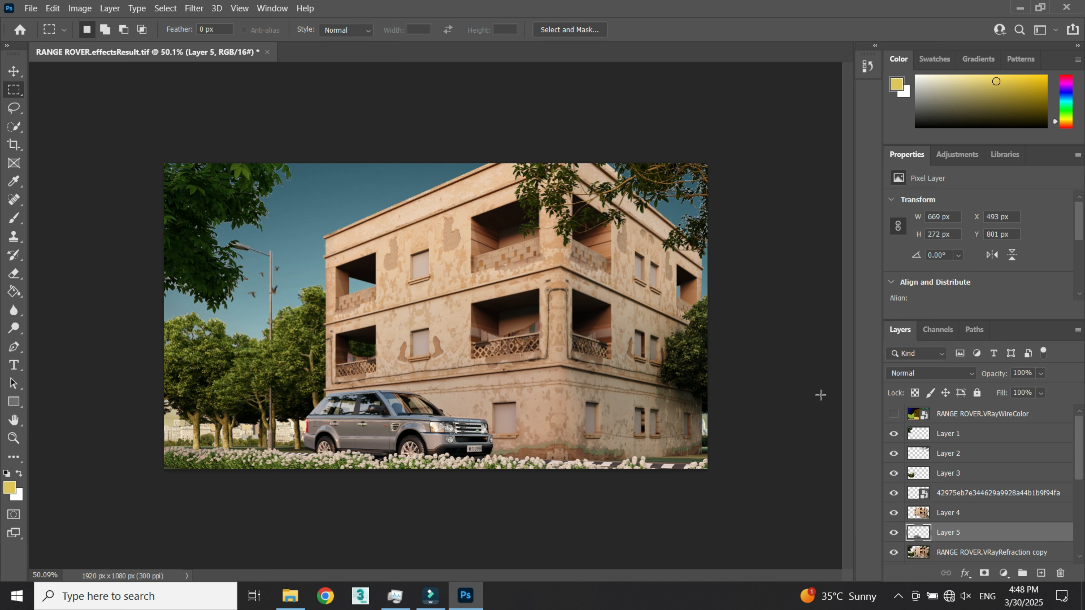
# - Show the RANGE ROVER.VRayWireColor layer and select the orange flower-bed mask along the ground using Color Range
pyautogui.click(894, 413)
pyautogui.click(935, 420)
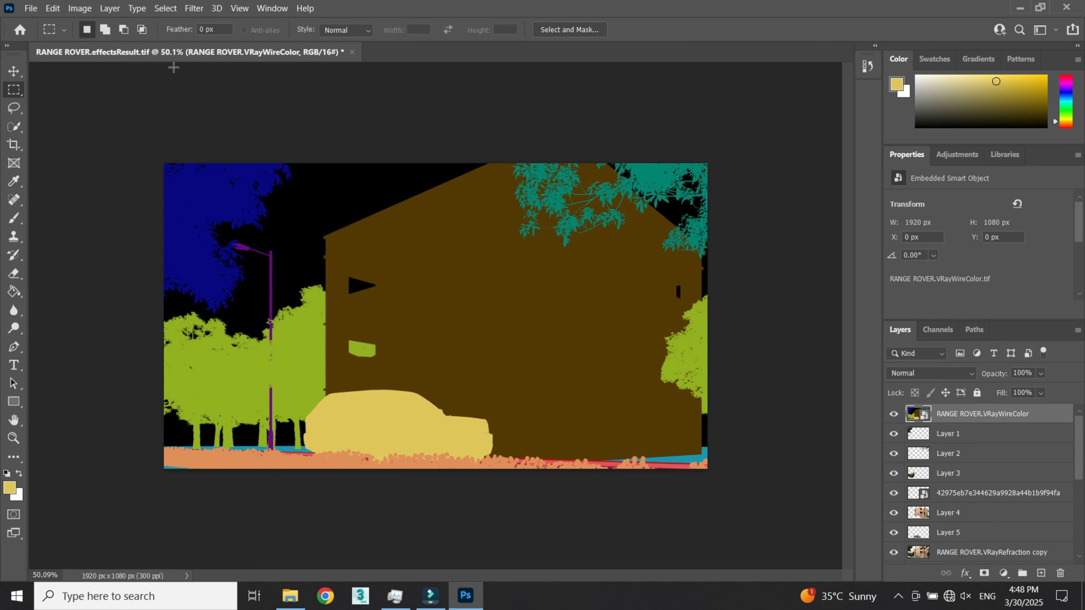
pyautogui.click(165, 8)
pyautogui.click(231, 139)
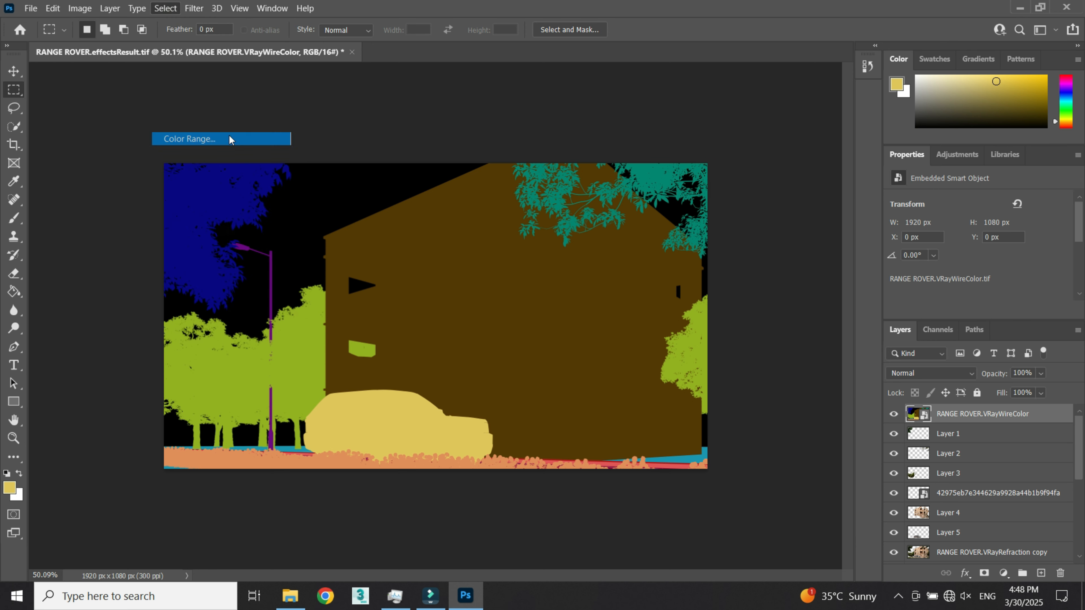
pyautogui.click(334, 462)
pyautogui.click(881, 223)
# - Hide the VRayWireColor layer and copy the selected flower bed from RANGE ROVER.VRayRefraction copy to a new layer
pyautogui.click(894, 414)
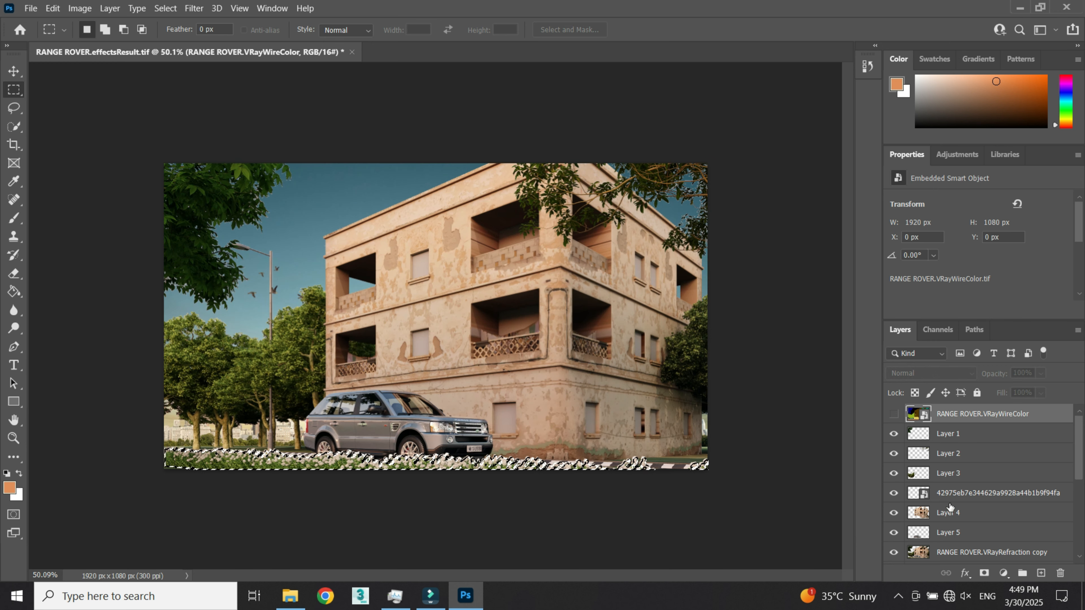
pyautogui.click(953, 553)
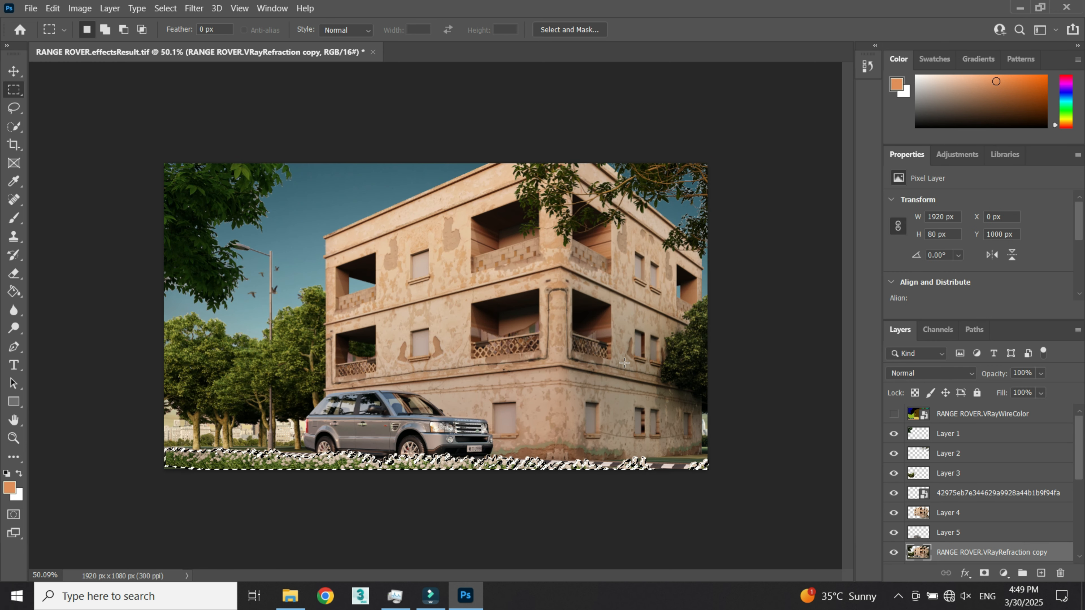
pyautogui.hotkey('ctrl', 'j')
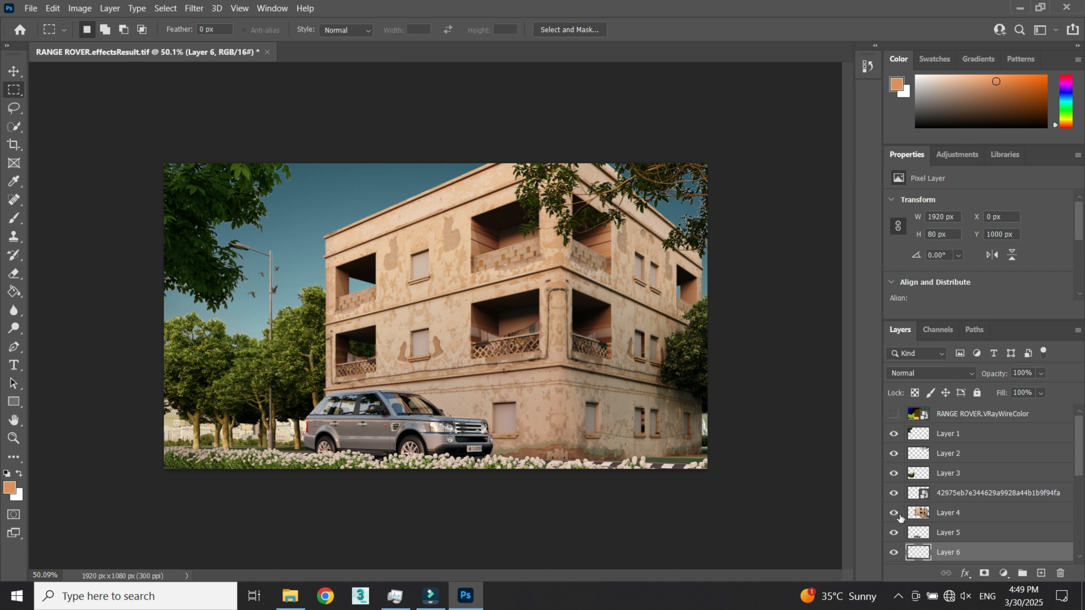
# - Toggle the visibility of RANGE ROVER.VRayRefraction copy to compare the image with and without it
pyautogui.moveTo(1078, 453); pyautogui.dragTo(1080, 470)
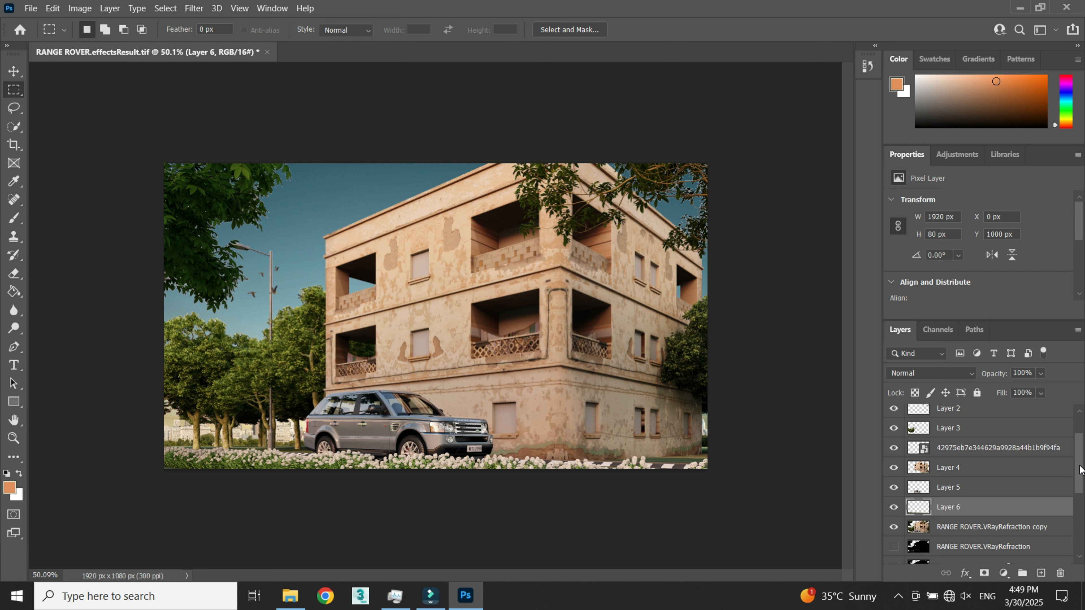
pyautogui.click(956, 529)
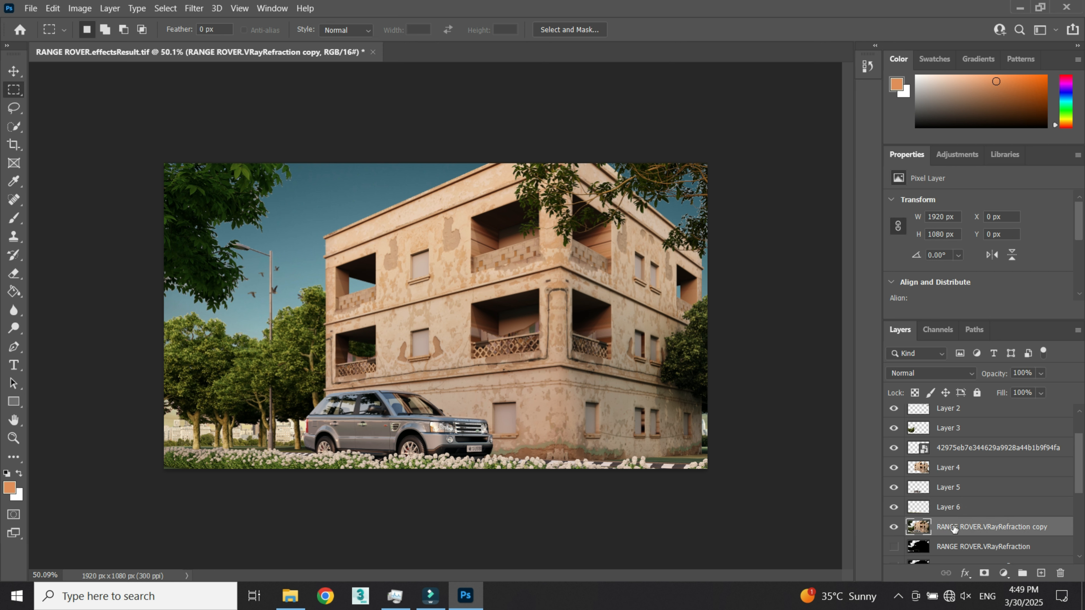
pyautogui.click(894, 528)
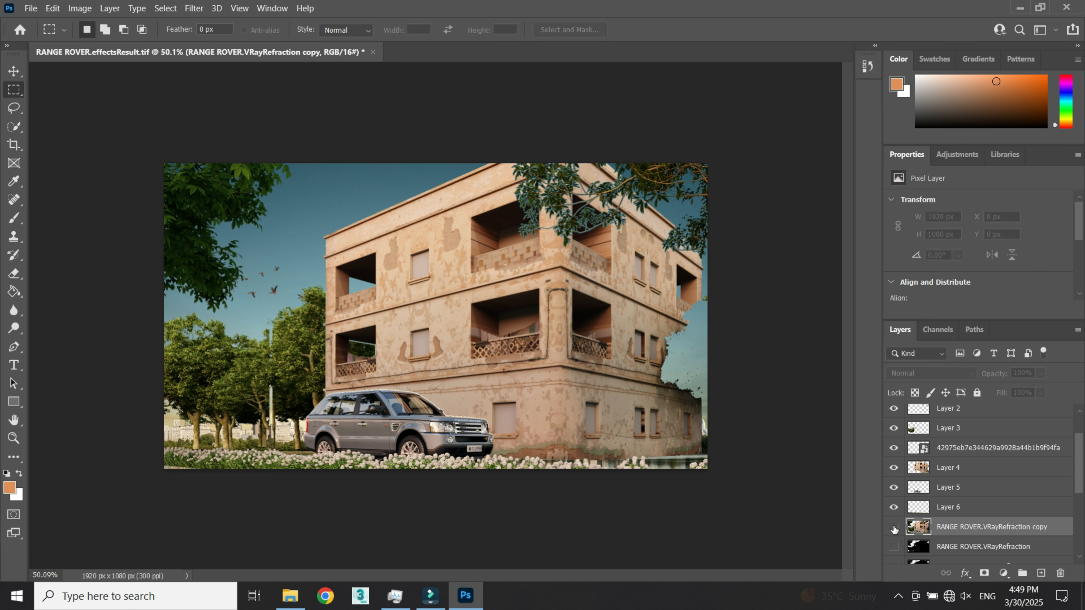
pyautogui.click(894, 528)
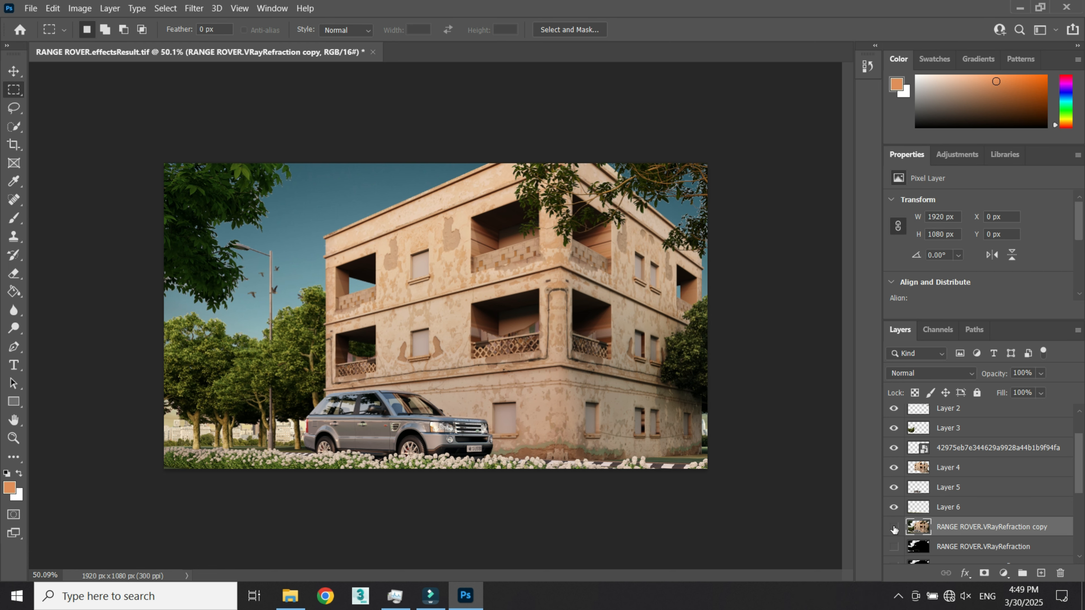
pyautogui.click(894, 528)
pyautogui.click(894, 528)
pyautogui.click(894, 529)
pyautogui.click(894, 528)
# - Hide Layer 1, Layer 2 and the birds layer, and move the birds layer directly above Layer 1
pyautogui.scroll(2, 952, 453)
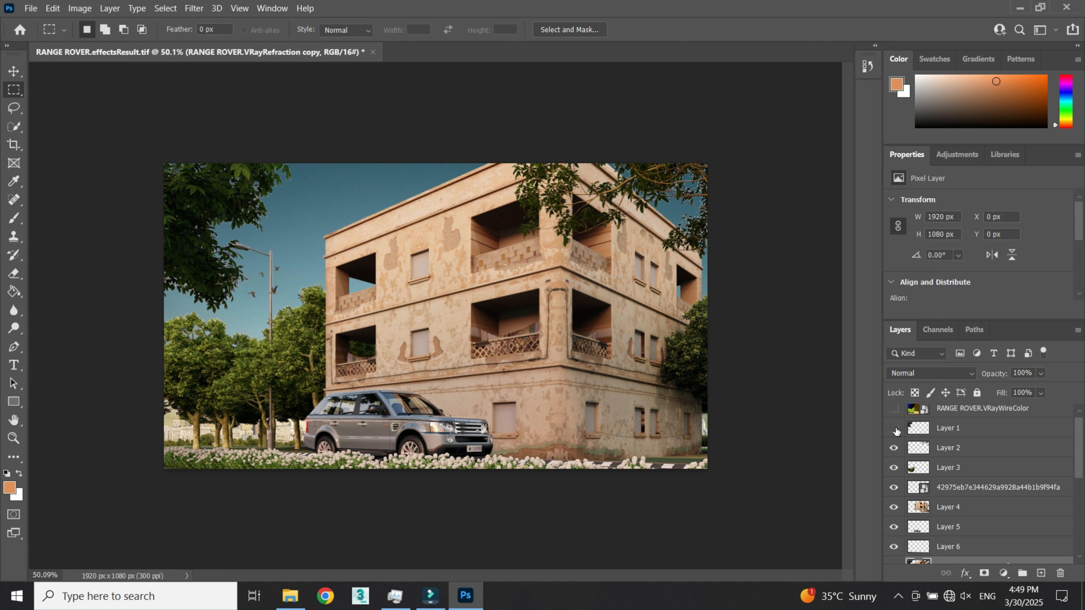
pyautogui.click(894, 448)
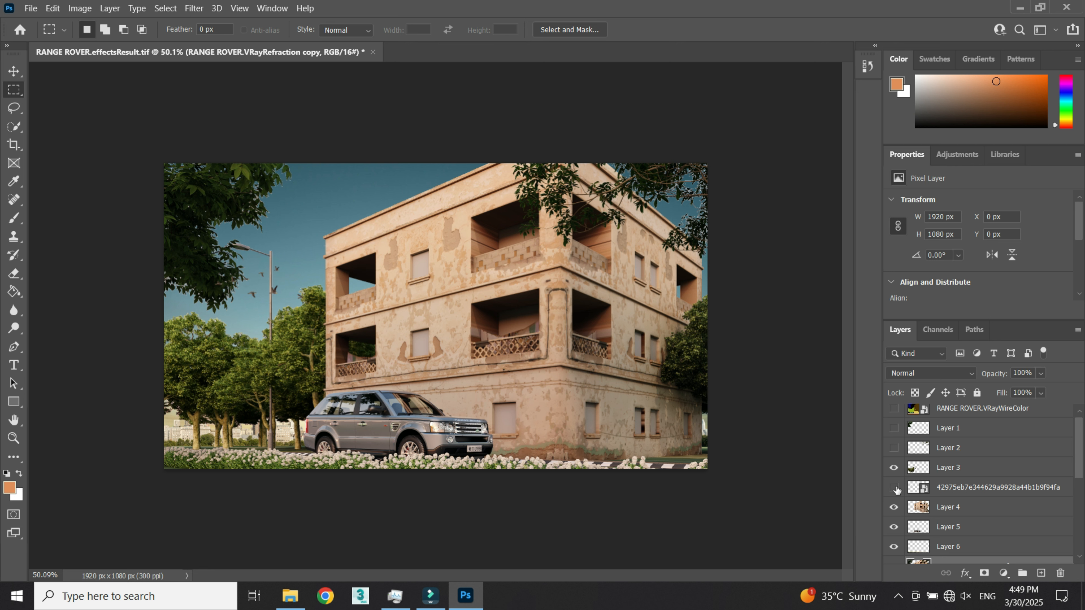
pyautogui.moveTo(943, 488); pyautogui.dragTo(896, 431)
# - Move Layers 4, 5 and 6 together directly above Layer 3 and hide all three
pyautogui.scroll(-2, 1009, 487)
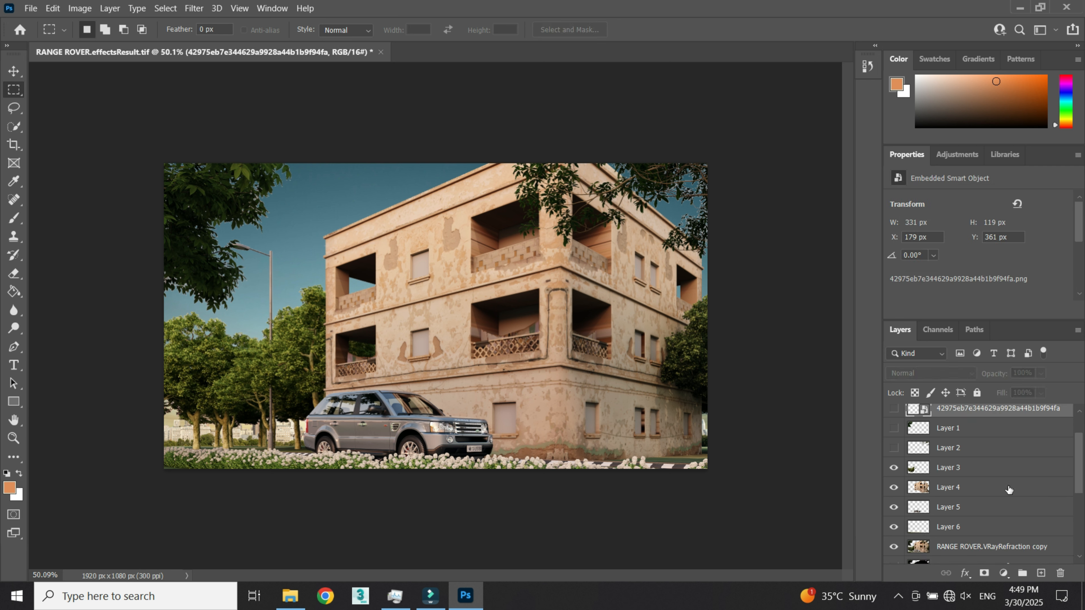
pyautogui.scroll(-1, 1002, 478)
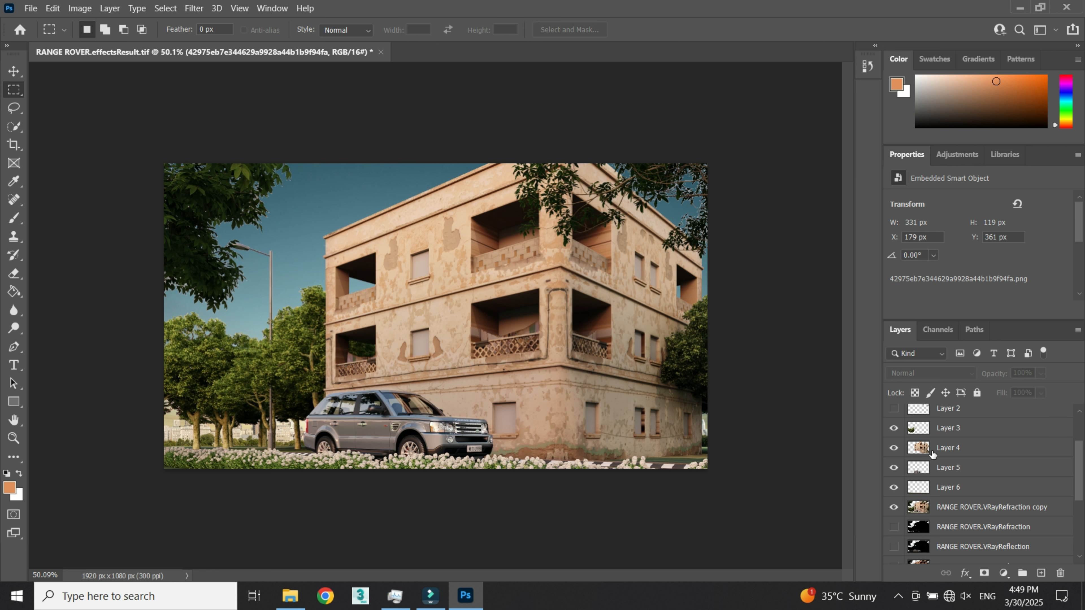
pyautogui.scroll(1, 932, 465)
pyautogui.click(932, 468)
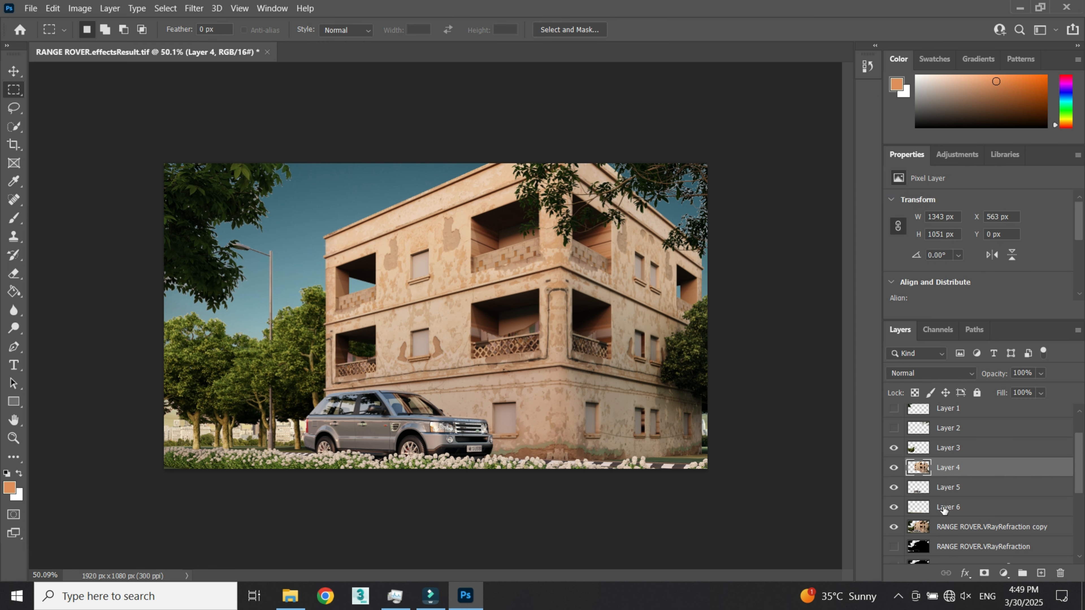
pyautogui.keyDown('shift'); pyautogui.click(943, 510); pyautogui.keyUp('shift')
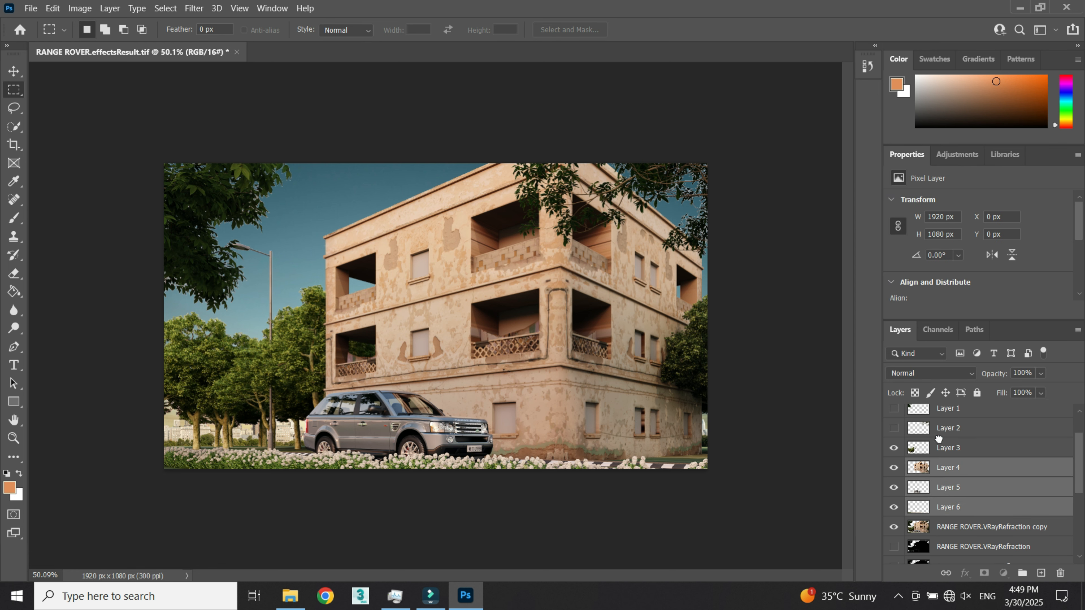
pyautogui.moveTo(939, 440); pyautogui.dragTo(938, 439)
pyautogui.click(894, 448)
pyautogui.click(894, 468)
pyautogui.click(894, 487)
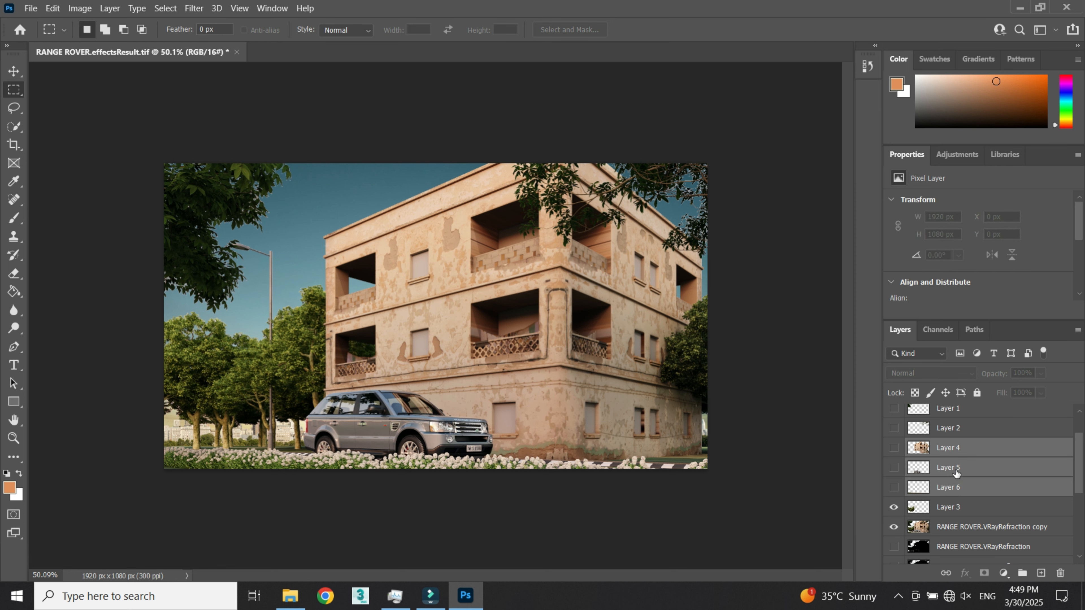
# - Merge Layer 3 with RANGE ROVER.VRayRefraction copy into one layer
pyautogui.scroll(-1, 956, 473)
pyautogui.click(950, 490)
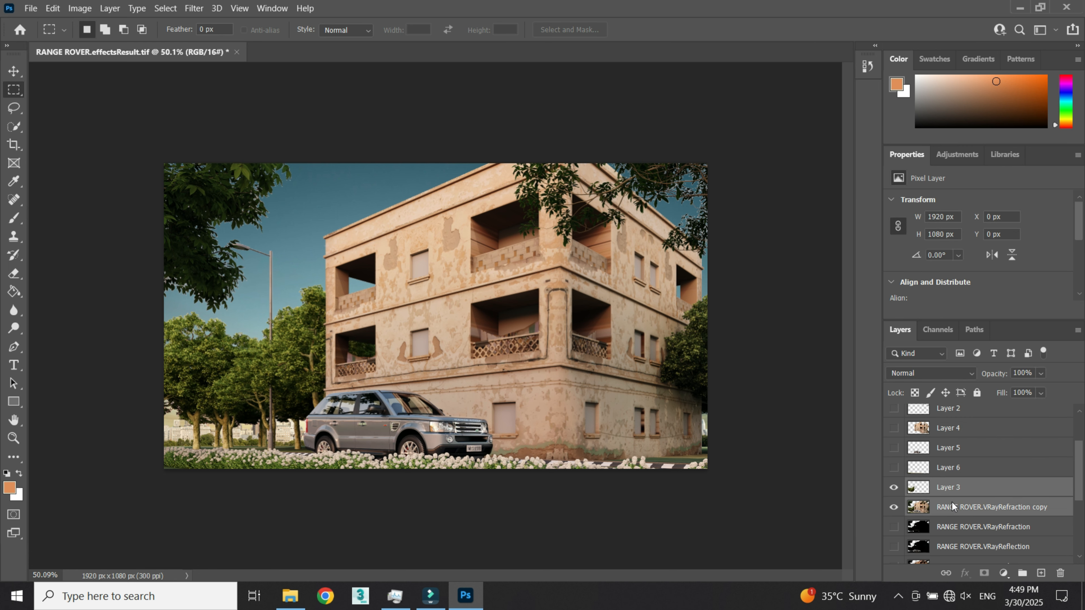
pyautogui.rightClick(951, 503)
pyautogui.click(844, 411)
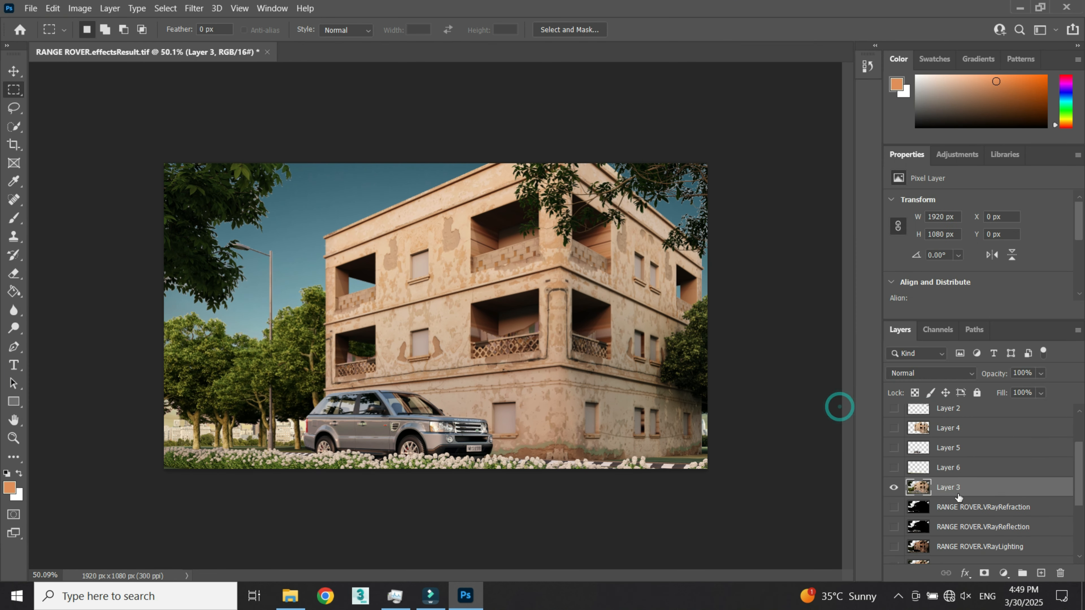
pyautogui.click(194, 9)
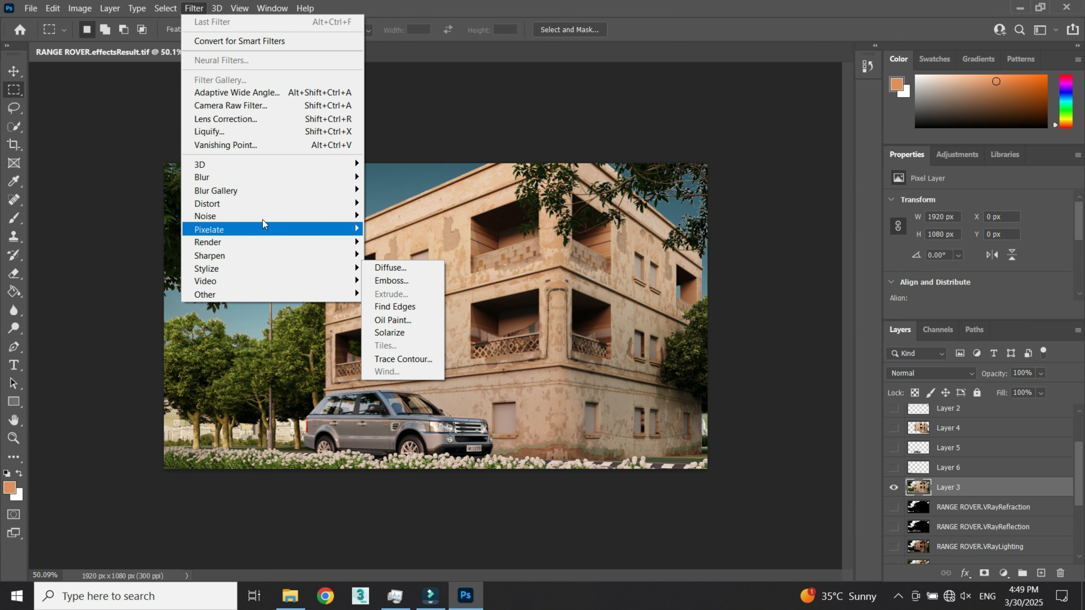
pyautogui.moveTo(267, 240)
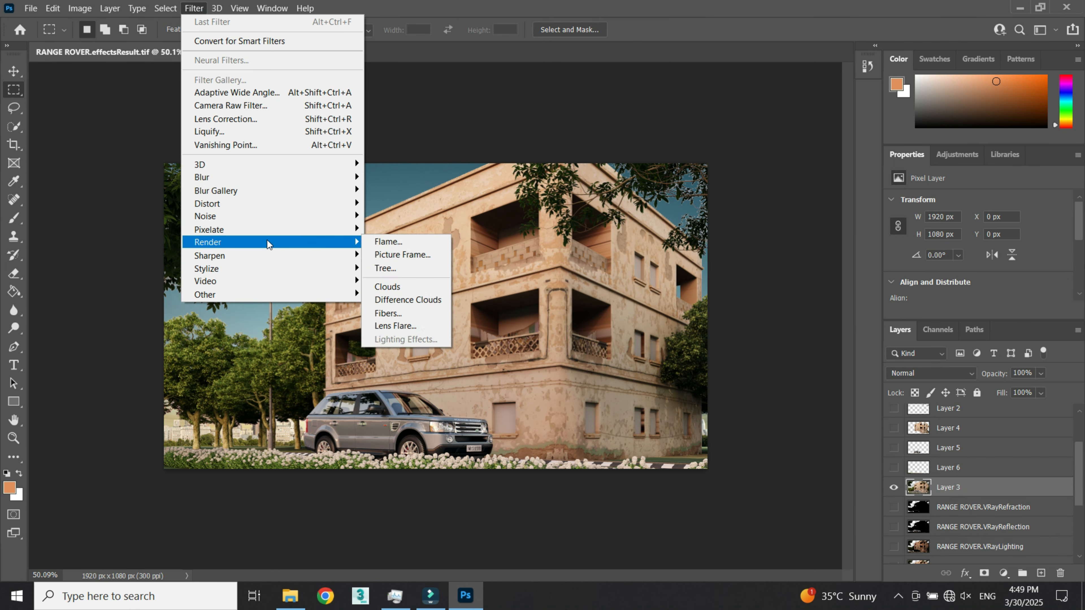
pyautogui.click(423, 326)
pyautogui.moveTo(466, 195); pyautogui.dragTo(401, 206)
pyautogui.moveTo(456, 335); pyautogui.dragTo(488, 329)
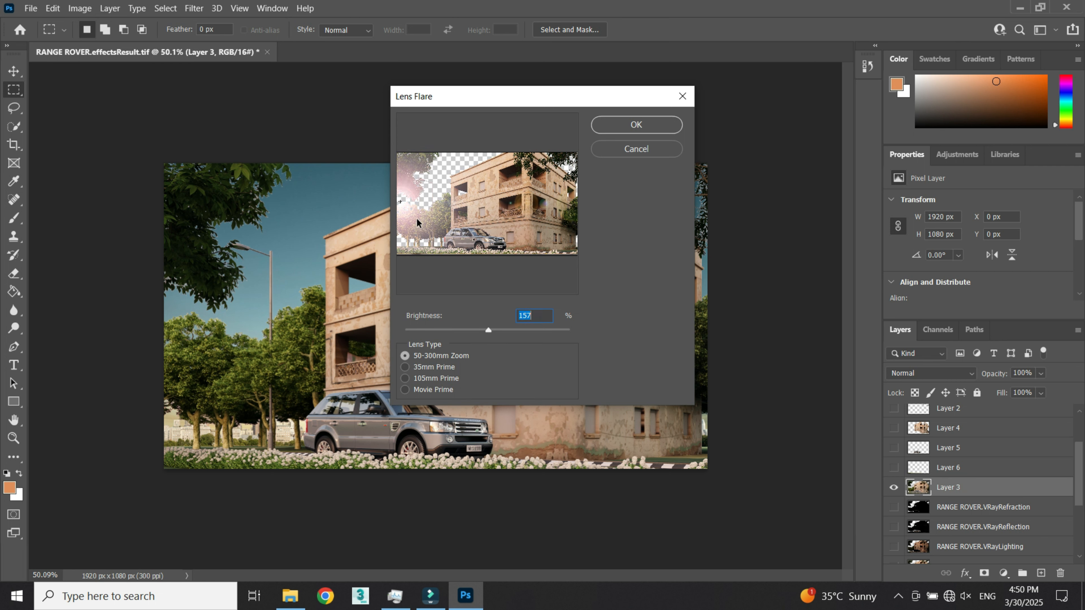
pyautogui.moveTo(401, 202)
pyautogui.mouseDown()
pyautogui.moveTo(428, 162)
pyautogui.moveTo(407, 184)
pyautogui.moveTo(399, 159)
pyautogui.moveTo(397, 194)
pyautogui.mouseUp()
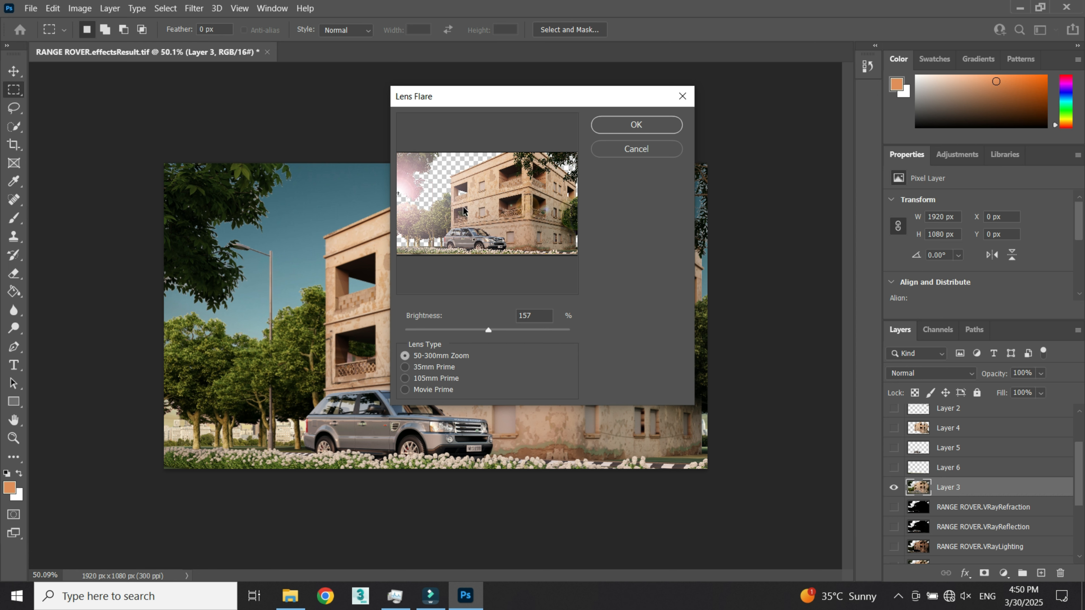
pyautogui.click(660, 148)
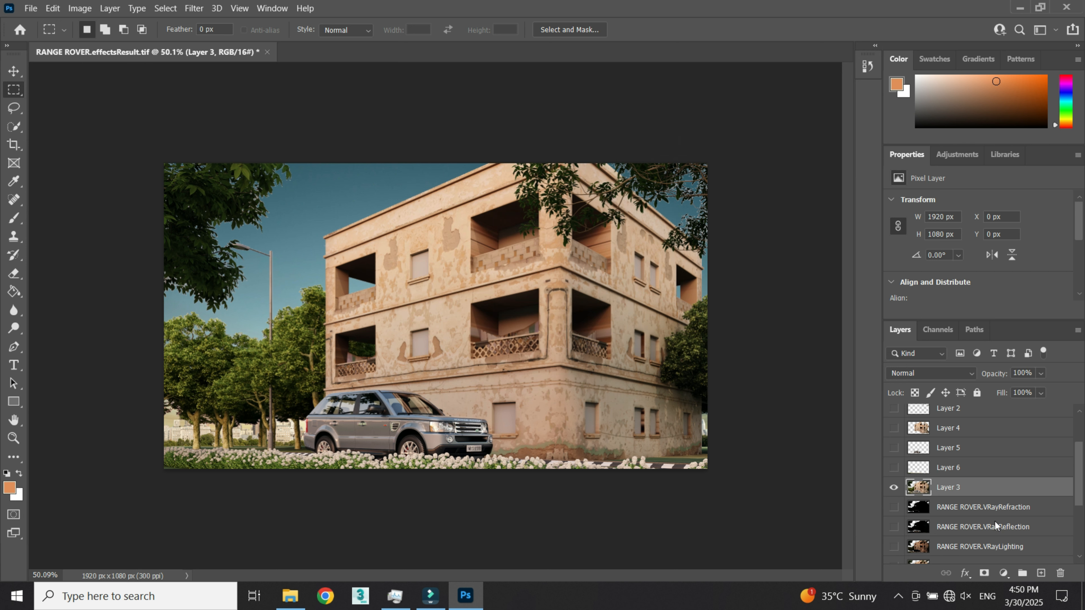
# - Move the CITY SCAPE and 16670-sunset-sky-replacement copy layers together directly below Layer 3
pyautogui.scroll(-4, 981, 515)
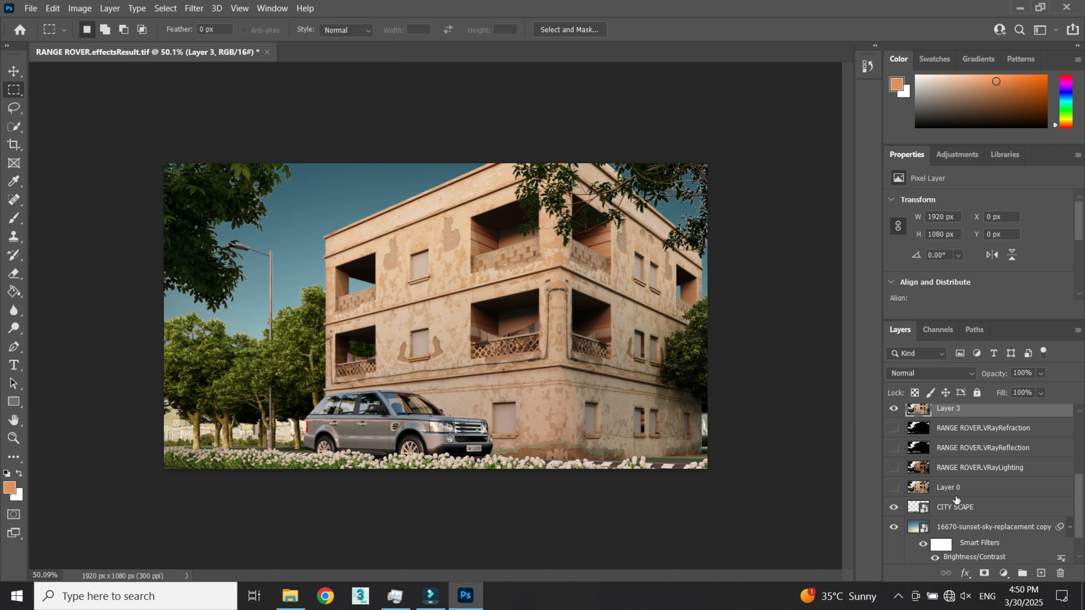
pyautogui.scroll(1, 956, 499)
pyautogui.click(944, 535)
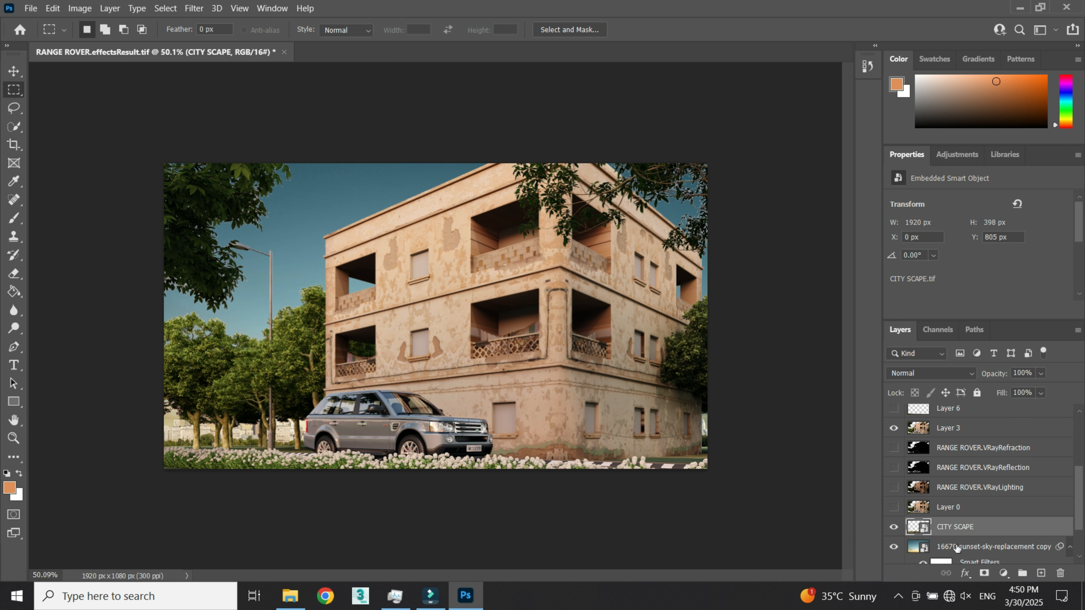
pyautogui.keyDown('ctrl'); pyautogui.click(953, 541); pyautogui.keyUp('ctrl')
pyautogui.moveTo(954, 532); pyautogui.dragTo(948, 444)
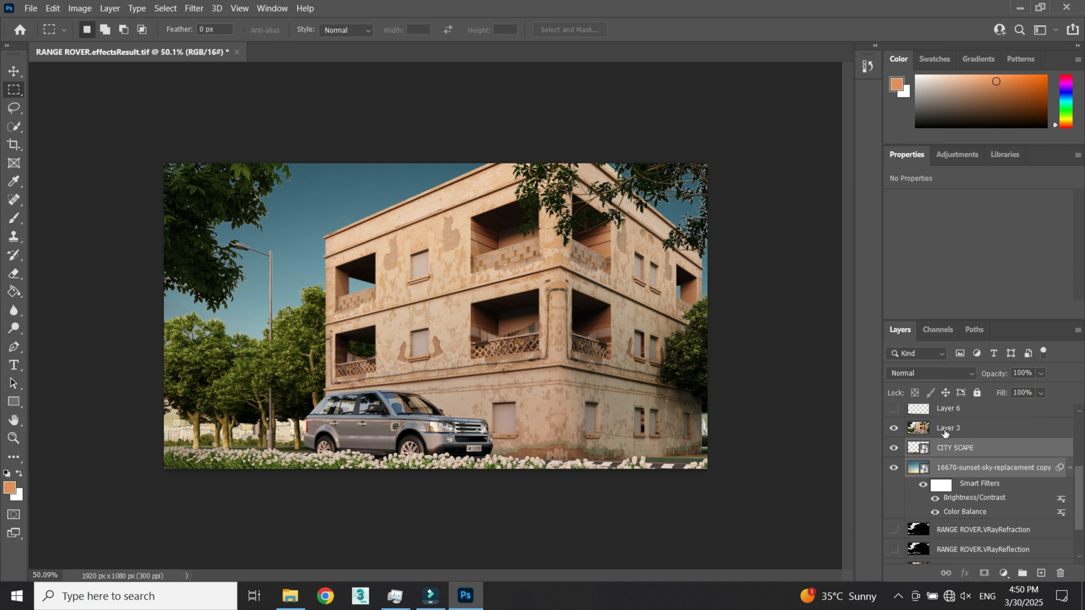
# - Duplicate Layer 3, CITY SCAPE and the sunset sky replacement layer together, keeping the default names
pyautogui.rightClick(943, 419)
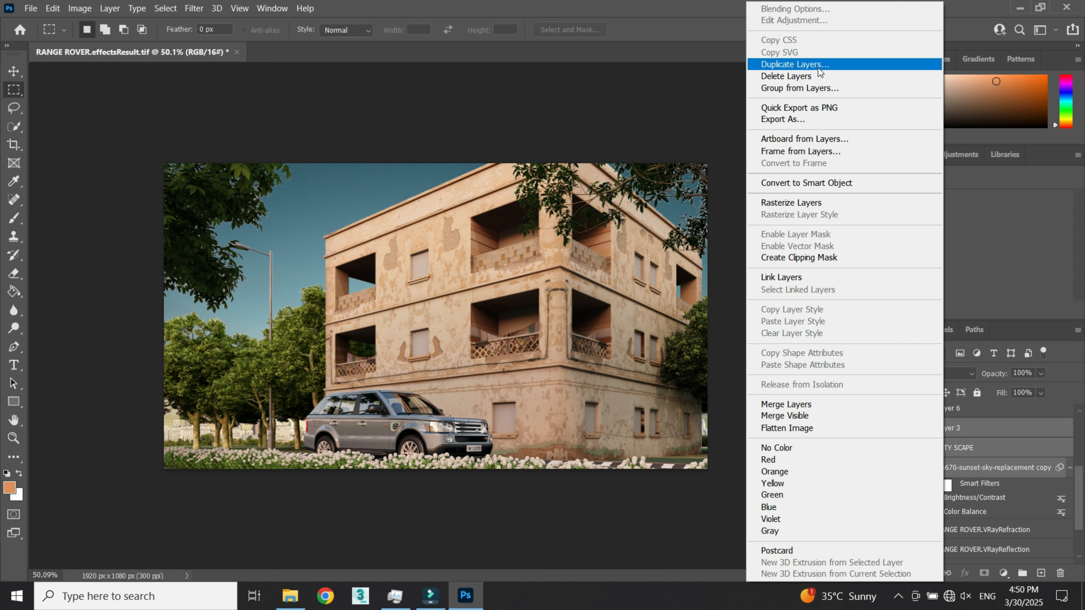
pyautogui.click(801, 64)
pyautogui.click(661, 159)
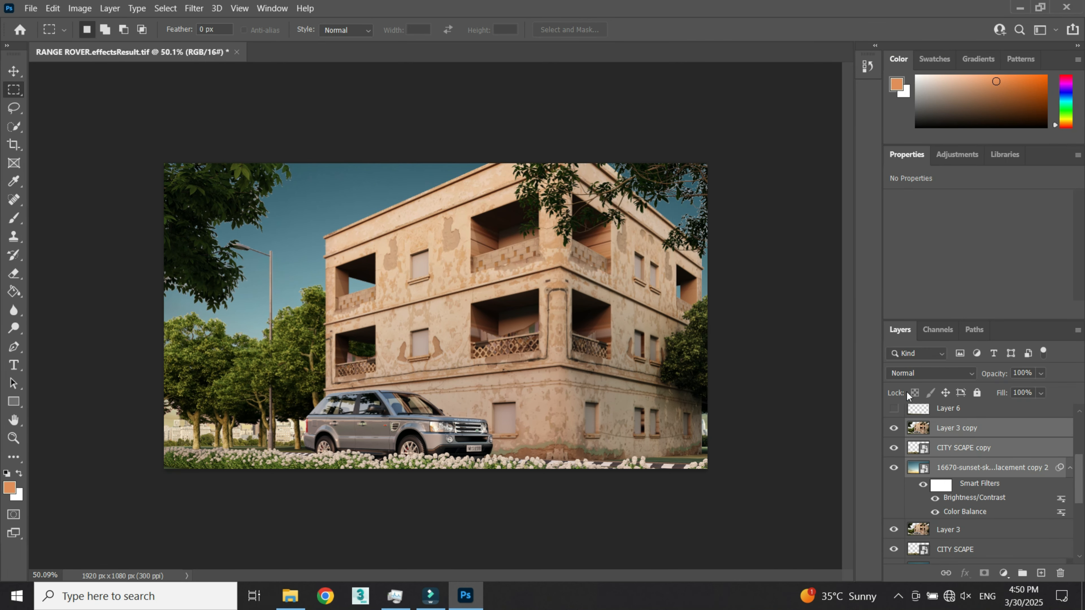
# - Merge the duplicated render, city and sky layers into a single layer
pyautogui.rightClick(918, 428)
pyautogui.click(971, 454)
pyautogui.rightClick(971, 453)
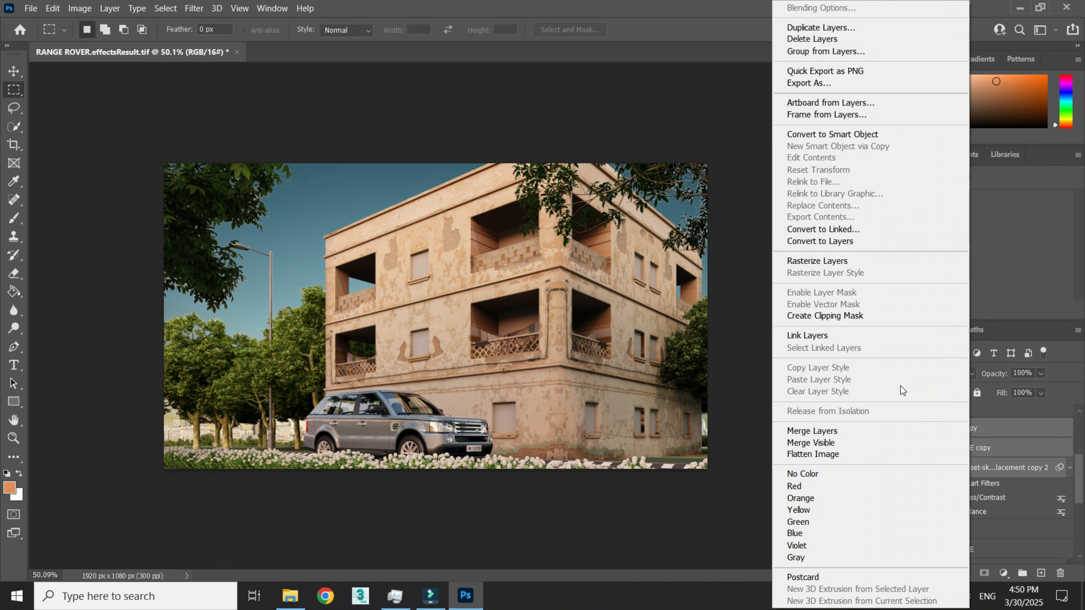
pyautogui.click(866, 433)
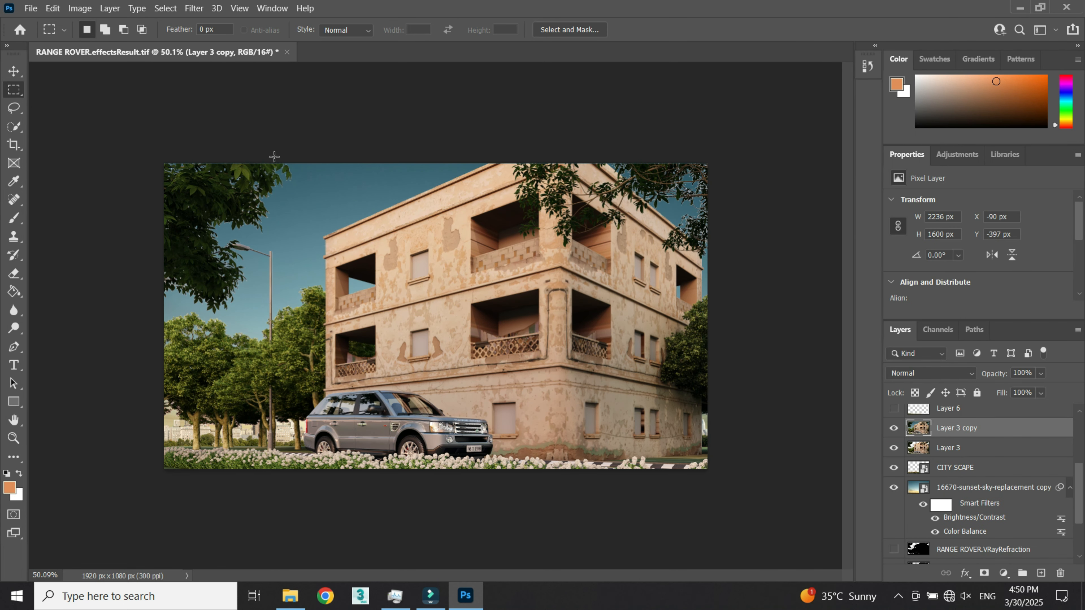
# - Apply a 50-300mm Zoom lens flare at 134% brightness to Layer 3 copy, centred above the trees on the image's left side
pyautogui.click(194, 8)
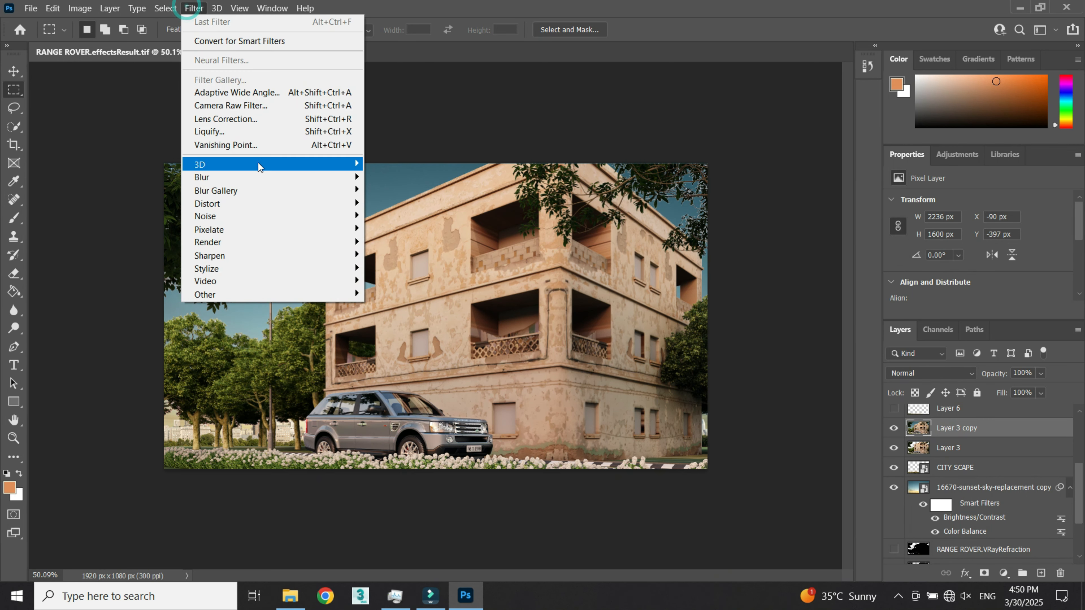
pyautogui.moveTo(247, 247)
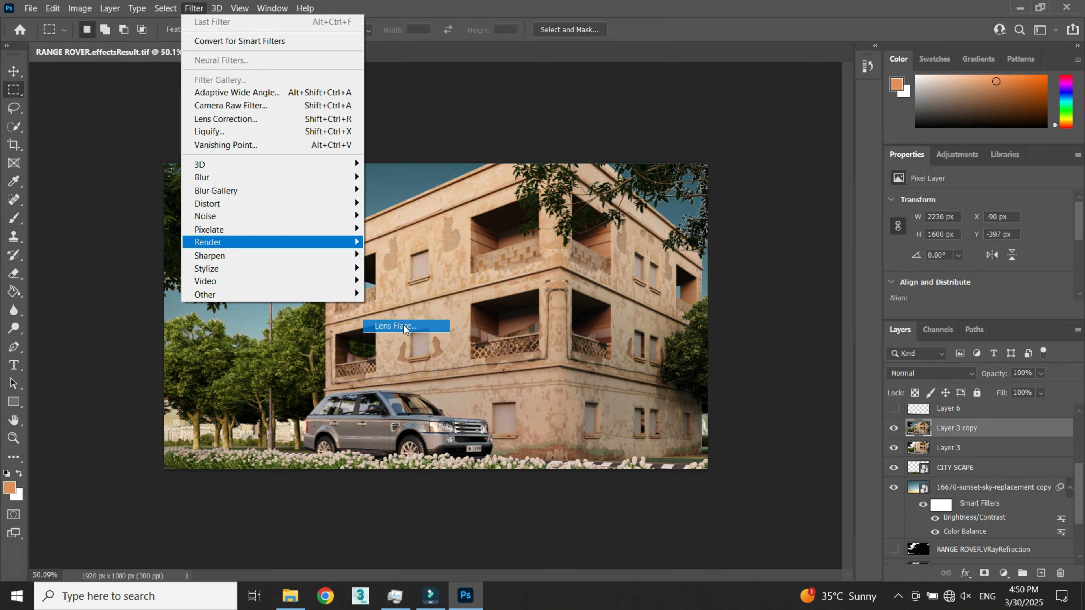
pyautogui.click(404, 326)
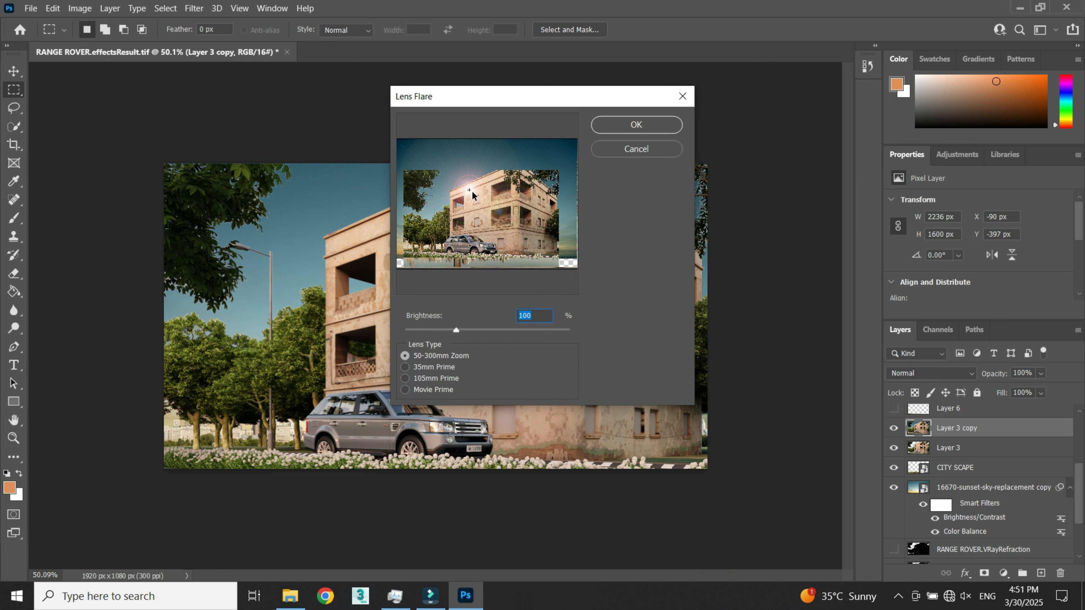
pyautogui.moveTo(470, 190); pyautogui.dragTo(408, 210)
pyautogui.moveTo(461, 334); pyautogui.dragTo(475, 330)
pyautogui.click(417, 367)
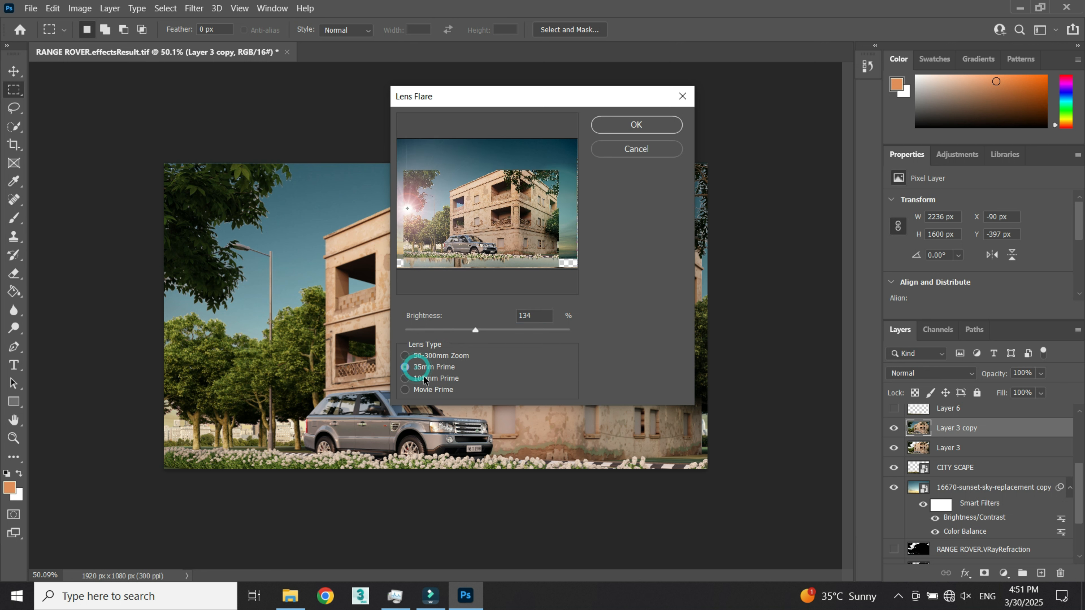
pyautogui.click(424, 378)
pyautogui.click(427, 391)
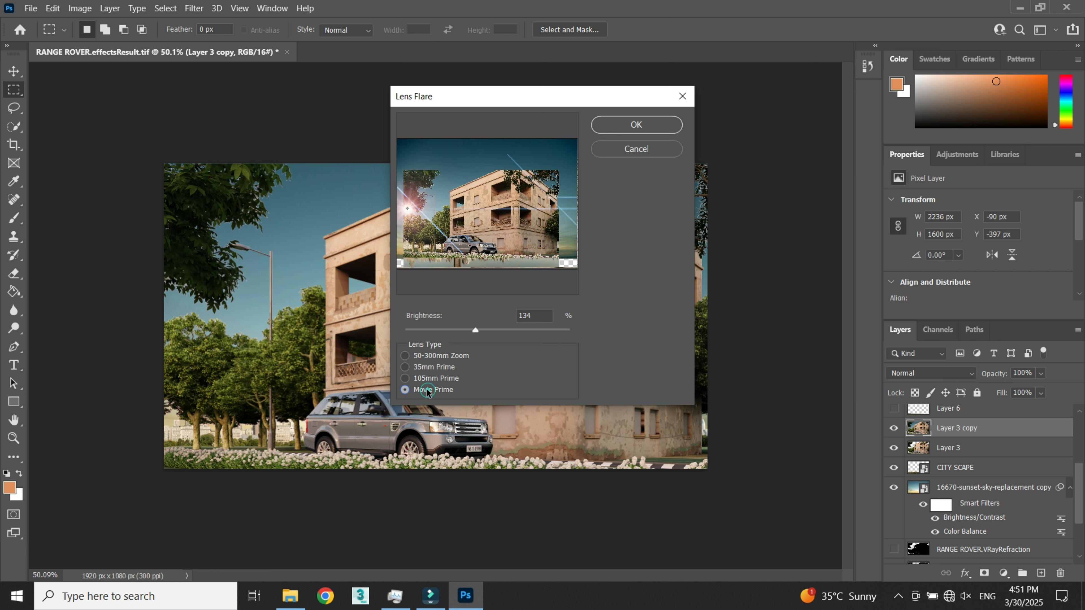
pyautogui.click(423, 357)
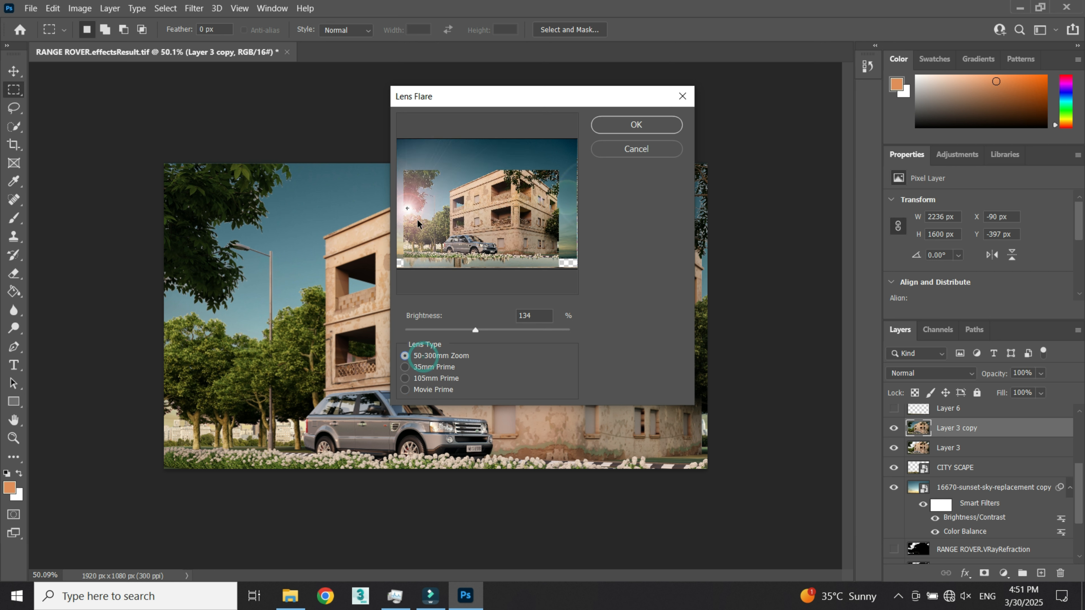
pyautogui.moveTo(408, 209); pyautogui.dragTo(411, 208)
pyautogui.click(650, 125)
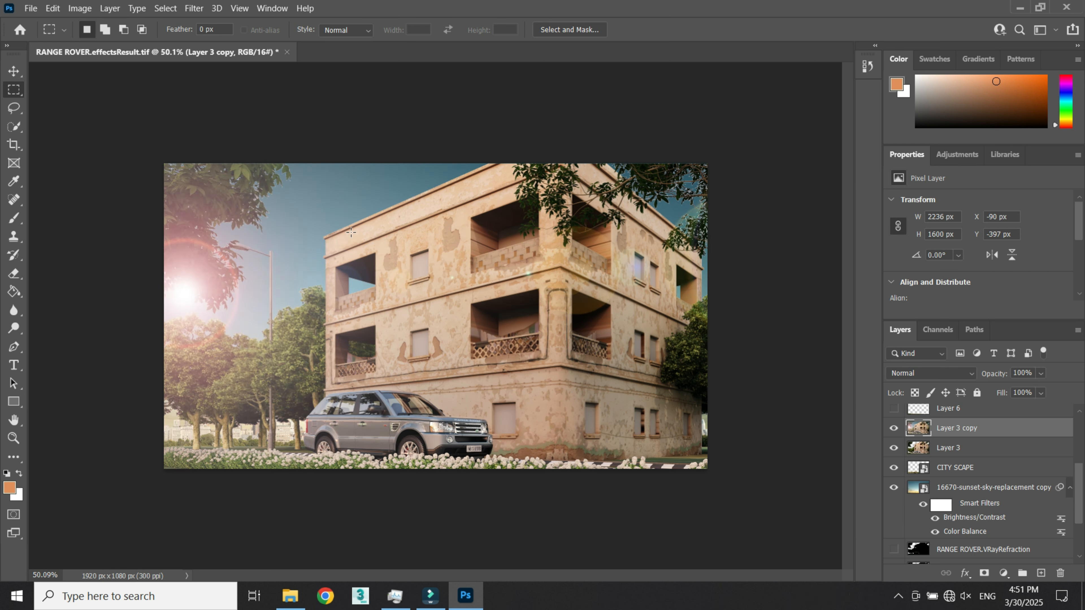
# - Make Layer 1 and Layer 2, the foreground foliage cutouts, visible above the lens-flare layer
pyautogui.scroll(3, 977, 431)
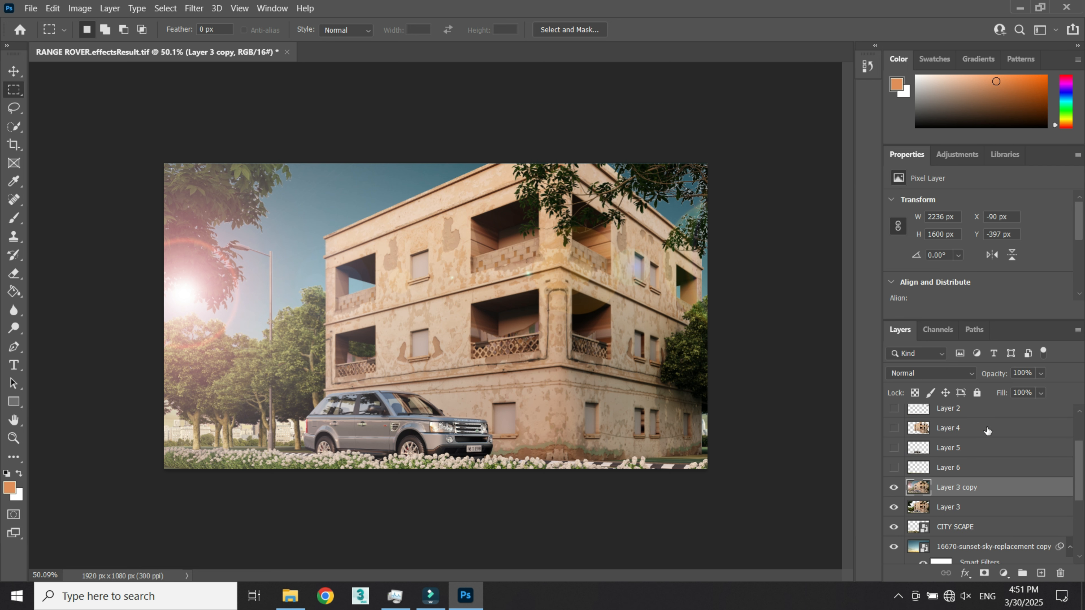
pyautogui.scroll(1, 935, 462)
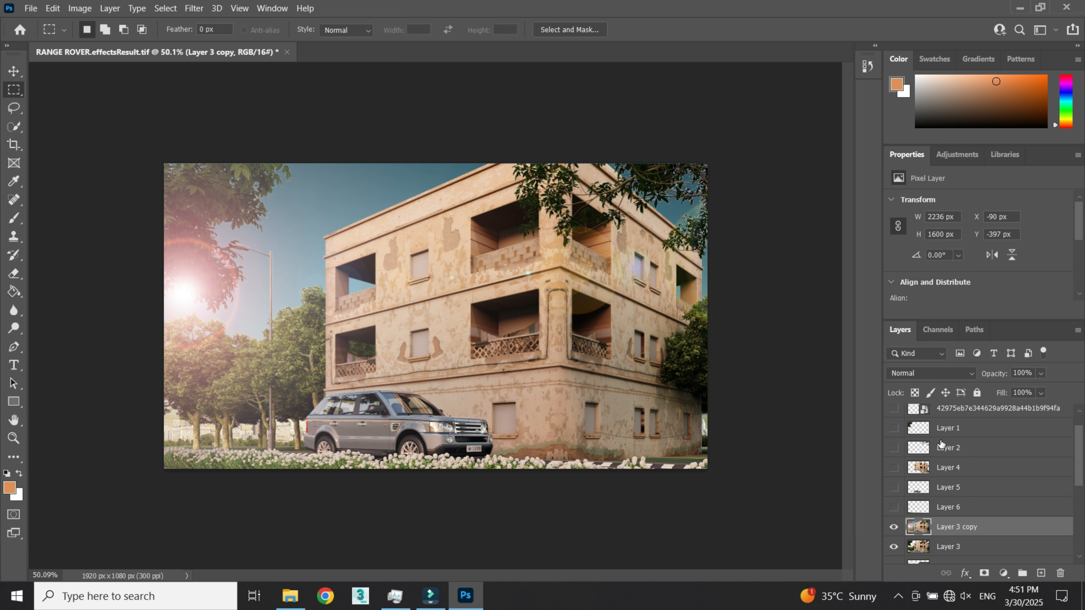
pyautogui.click(894, 428)
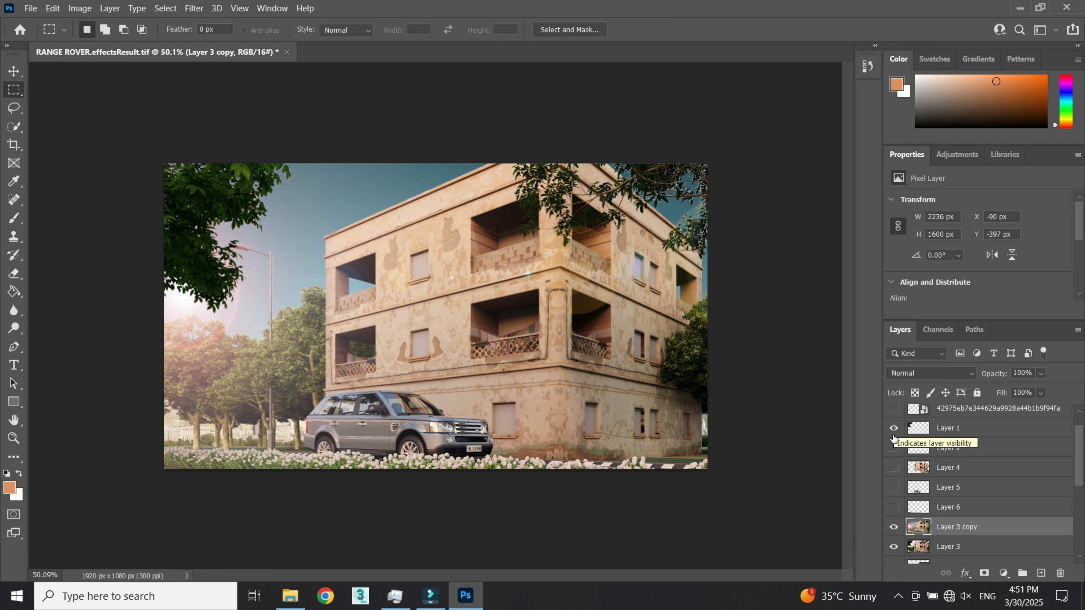
pyautogui.click(894, 448)
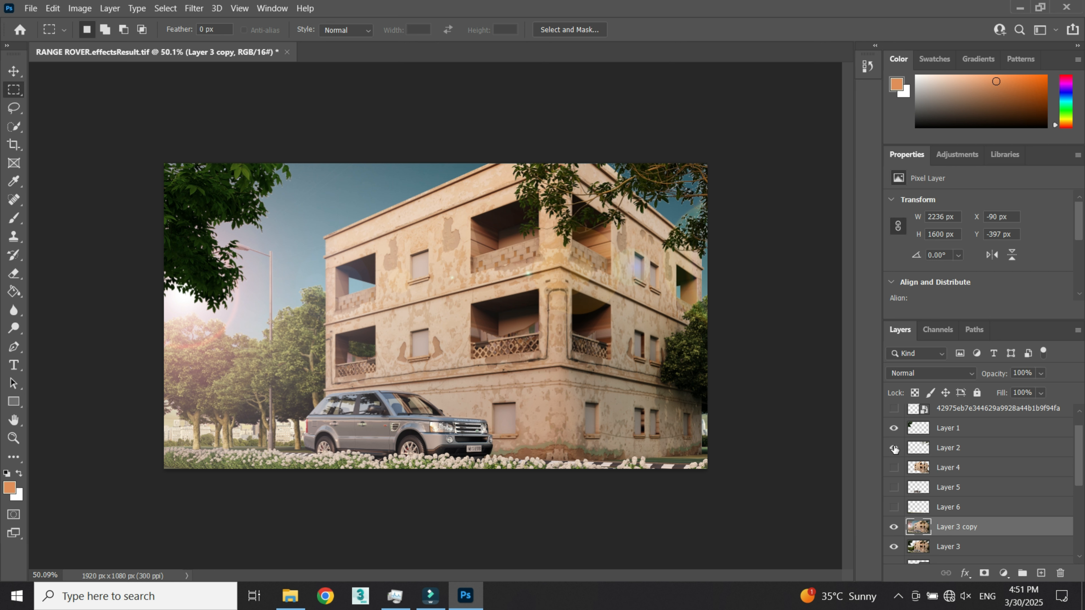
# - Try showing Layer 4 and Layer 5 above the lens-flare layer, and hide both again
pyautogui.click(894, 468)
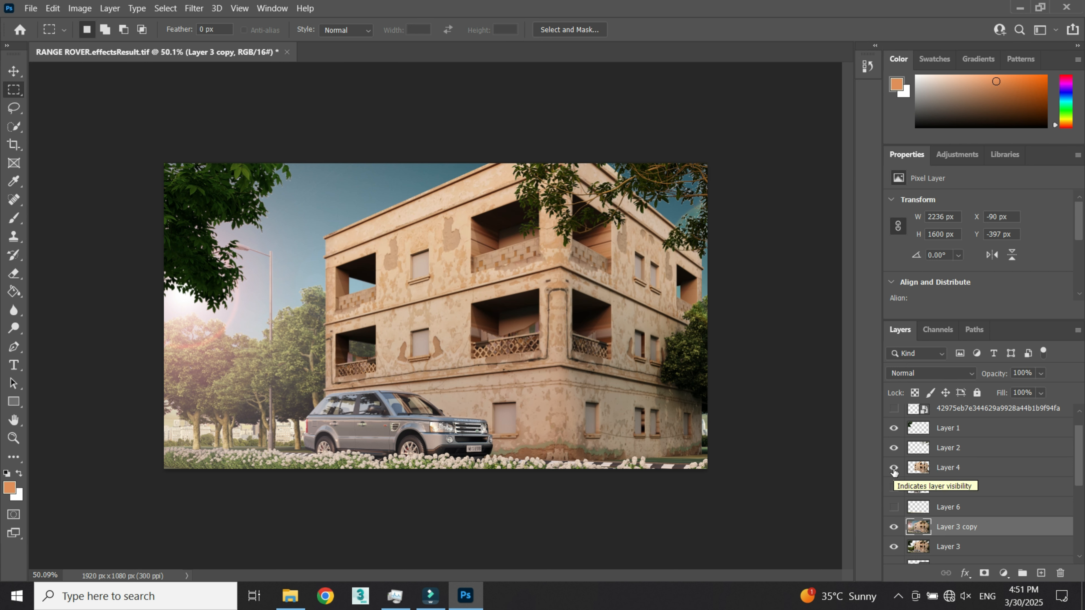
pyautogui.click(893, 487)
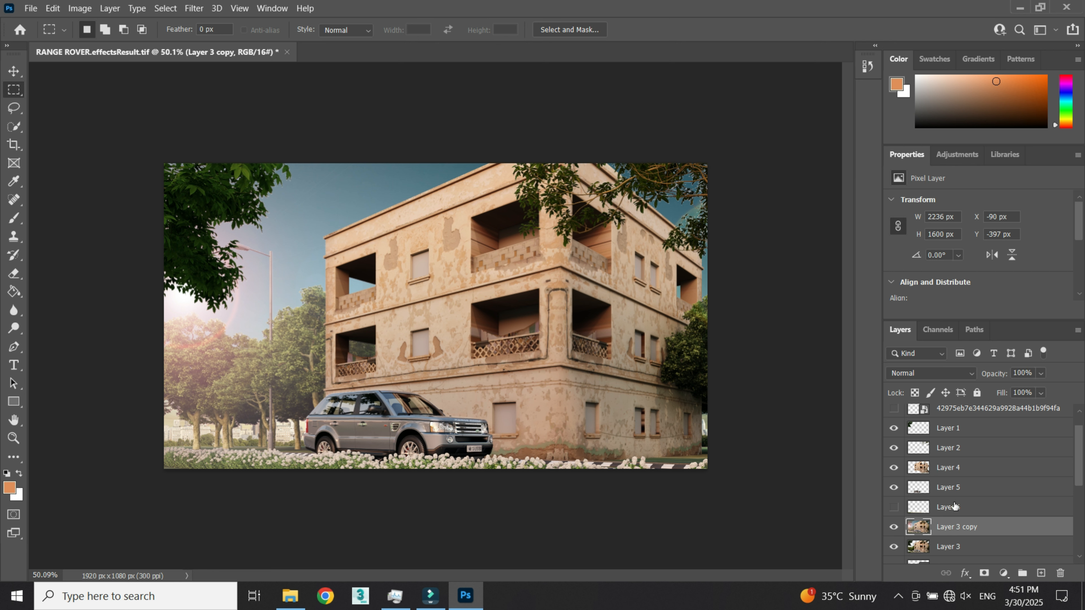
pyautogui.click(957, 489)
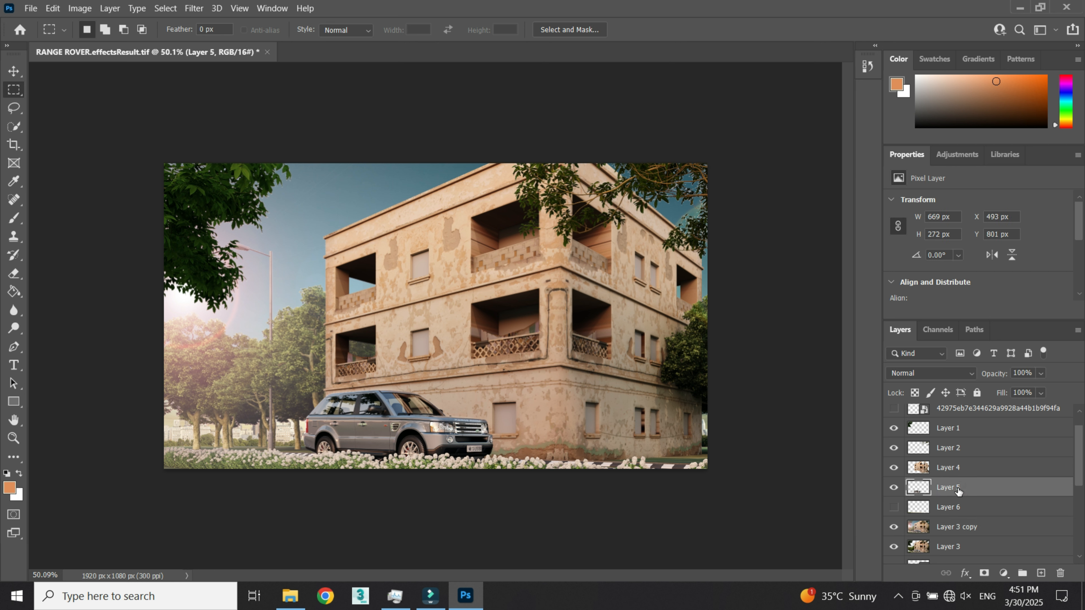
pyautogui.click(894, 488)
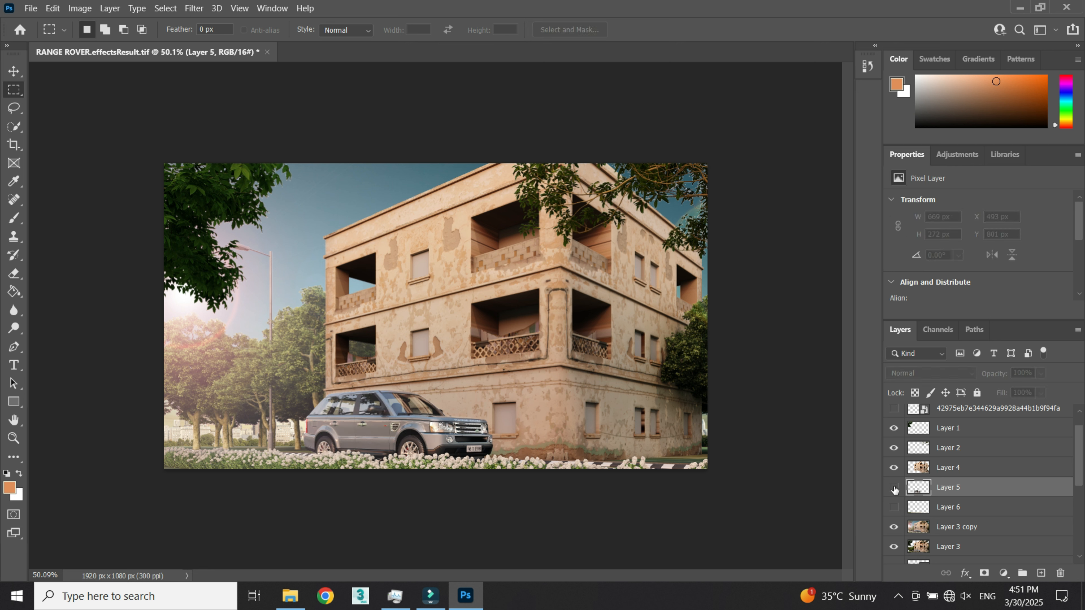
pyautogui.click(895, 468)
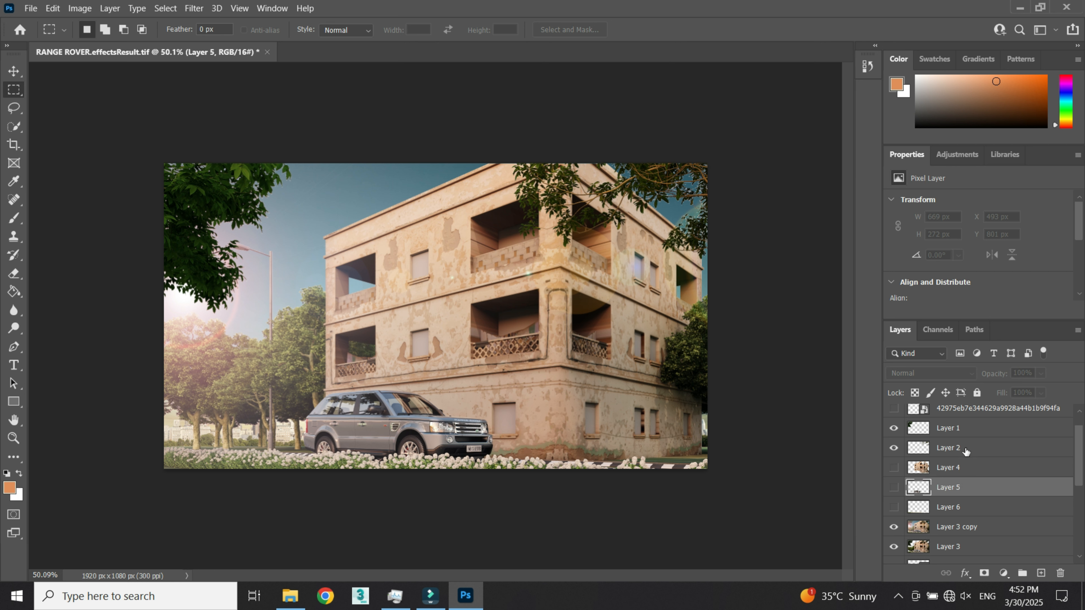
# - Show the birds layer and set the opacity of Layer 1 to 84%
pyautogui.scroll(1, 940, 466)
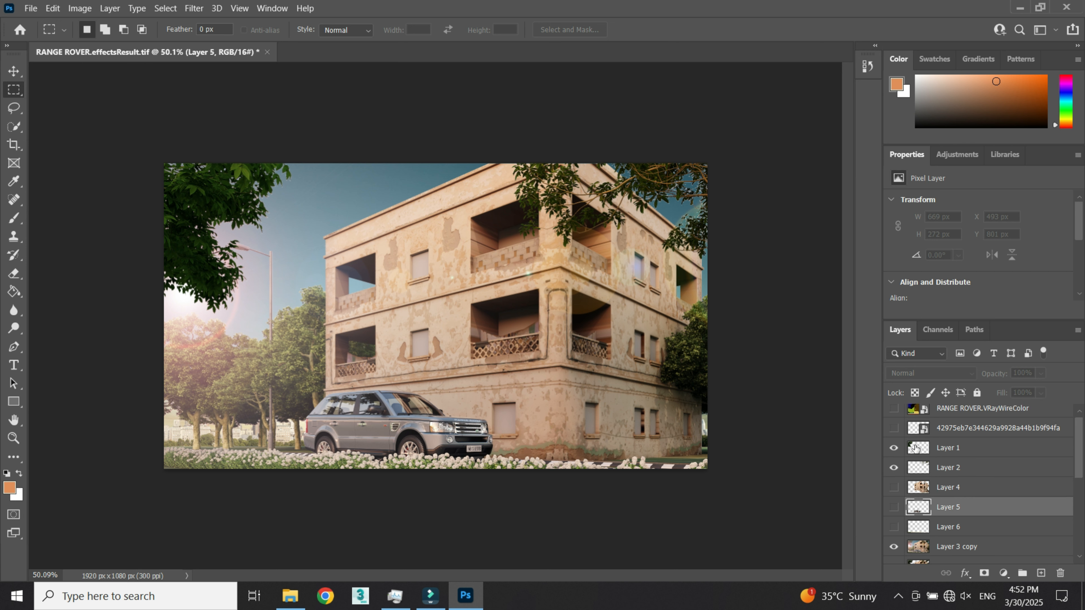
pyautogui.click(894, 428)
pyautogui.click(946, 448)
pyautogui.click(1041, 372)
pyautogui.moveTo(1056, 389); pyautogui.dragTo(1047, 390)
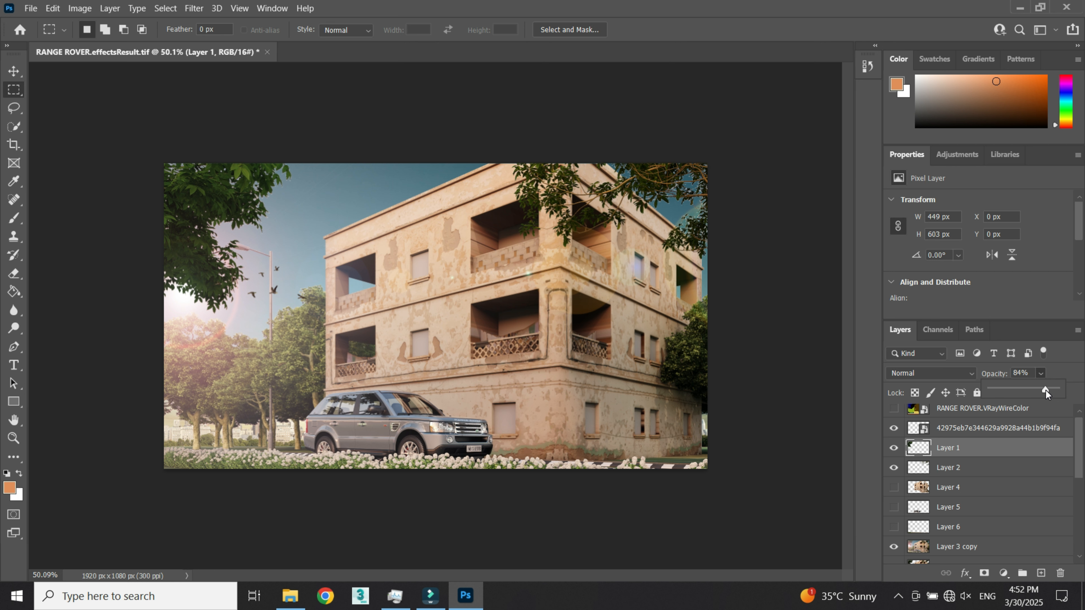
pyautogui.click(795, 402)
pyautogui.scroll(1, 334, 218)
pyautogui.scroll(1, 297, 219)
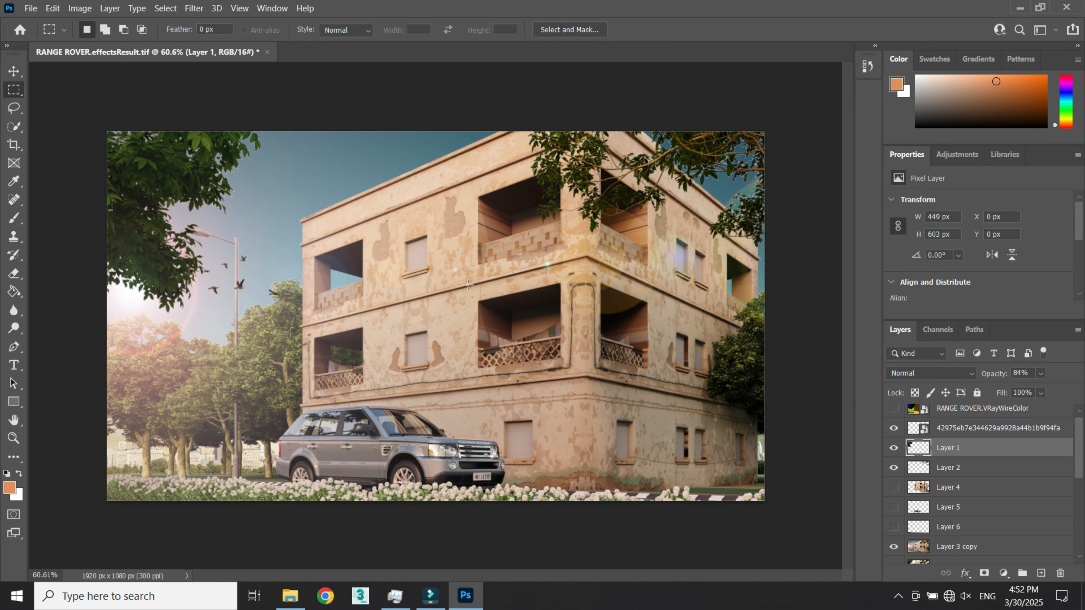
pyautogui.scroll(-1, 440, 393)
pyautogui.scroll(1, 430, 226)
# - Save the layered document as a new TIFF named RANGE ROVER in the TIFF folder, with no image compression and RLE layer compression
pyautogui.click(31, 9)
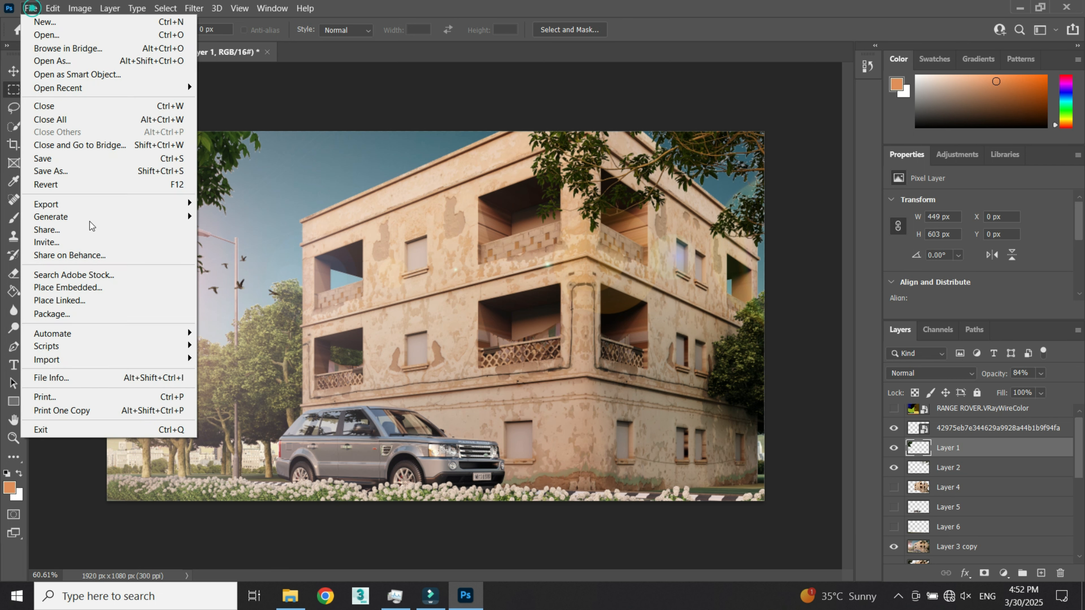
pyautogui.click(85, 171)
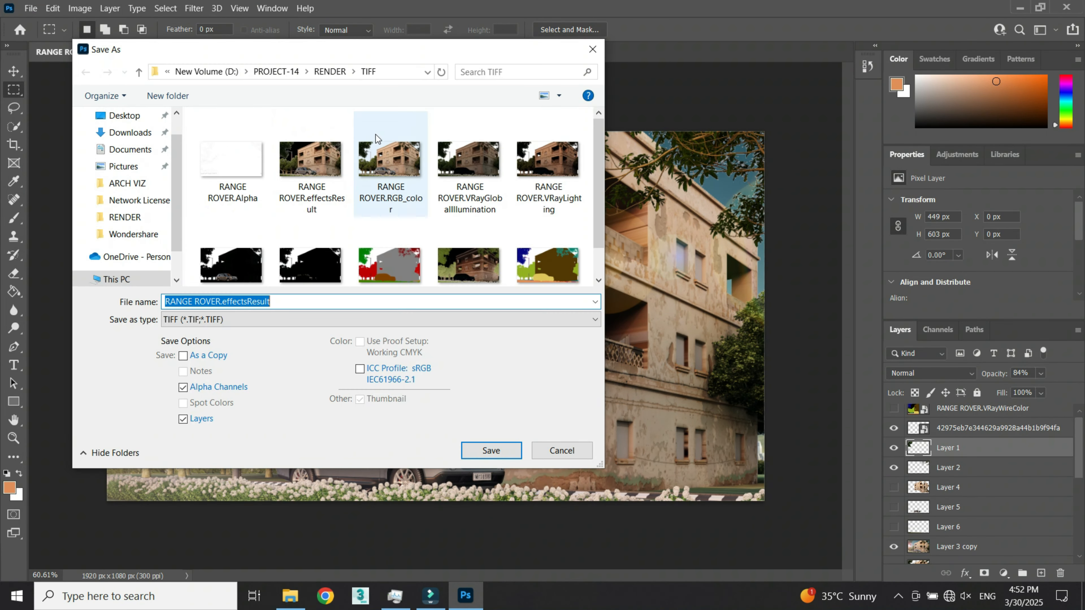
pyautogui.click(287, 301)
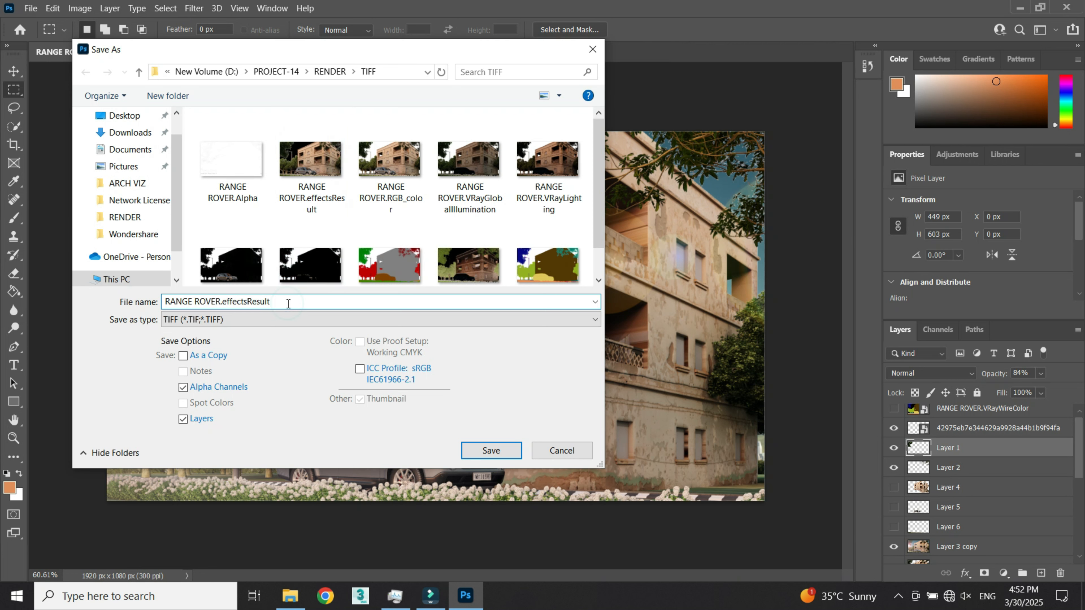
pyautogui.press('BackSpace')
pyautogui.press('BackSpace')
pyautogui.press('BackSpace')
pyautogui.press('BackSpace')
pyautogui.press('BackSpace')
pyautogui.press('BackSpace')
pyautogui.press('BackSpace')
pyautogui.press('BackSpace')
pyautogui.press('BackSpace')
pyautogui.press('BackSpace')
pyautogui.press('BackSpace')
pyautogui.press('BackSpace')
pyautogui.press('BackSpace')
pyautogui.press('BackSpace')
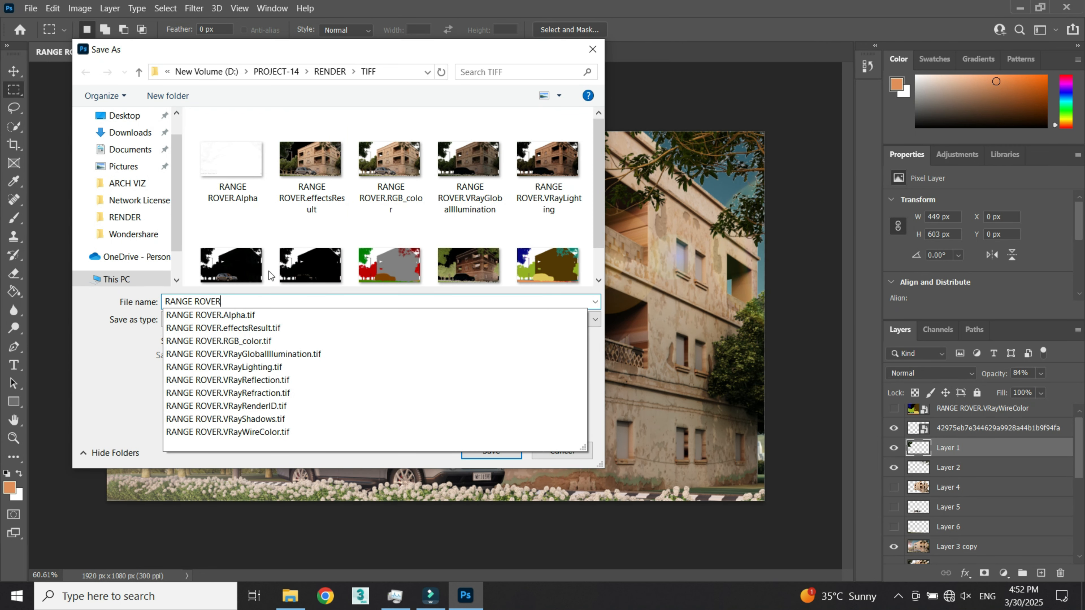
pyautogui.click(368, 65)
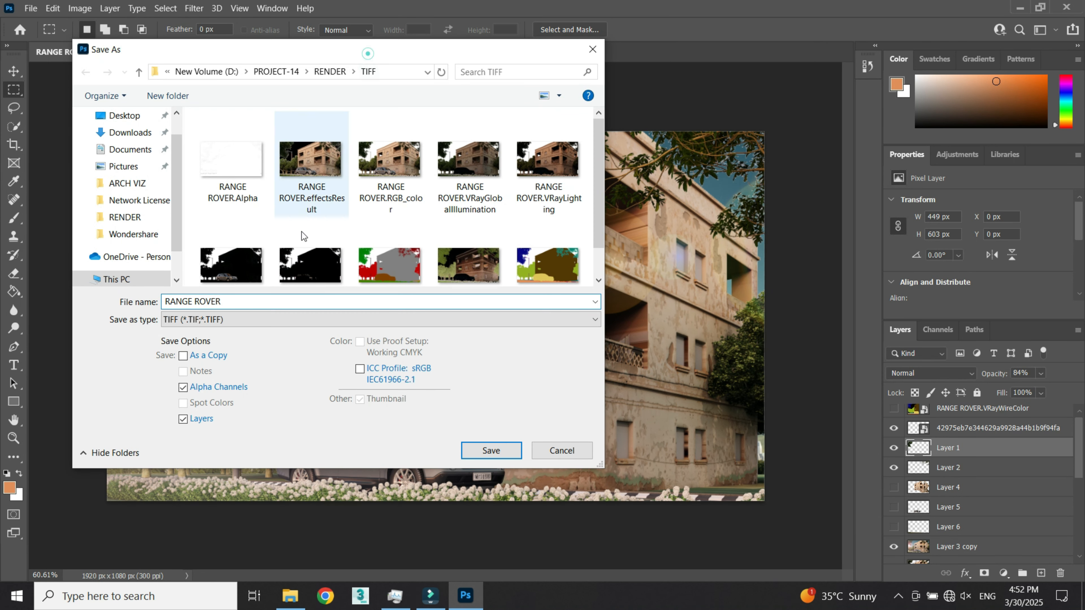
pyautogui.click(496, 452)
pyautogui.click(715, 137)
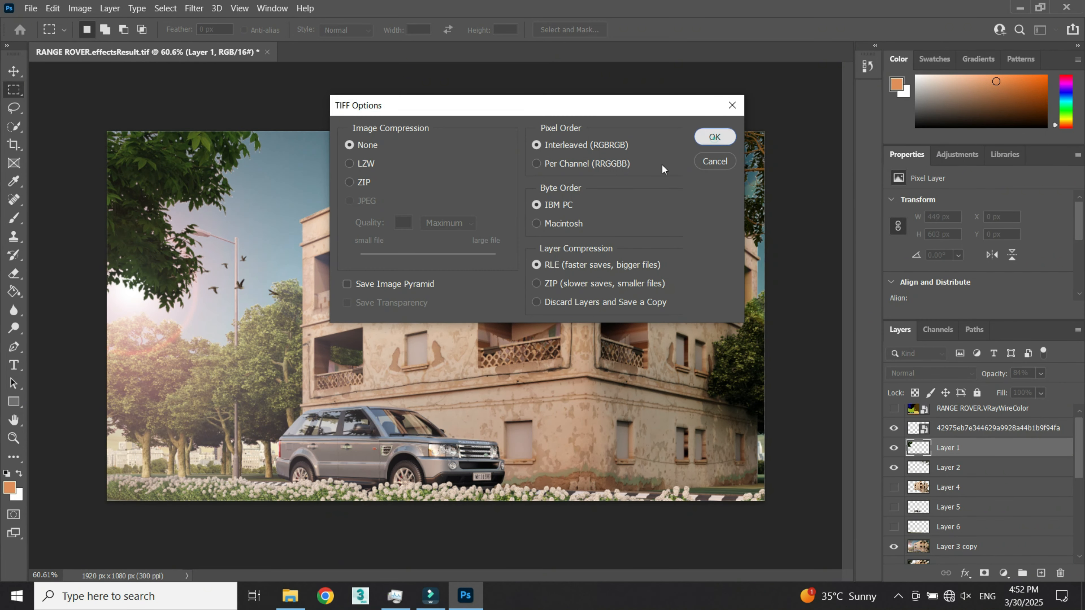
pyautogui.click(503, 233)
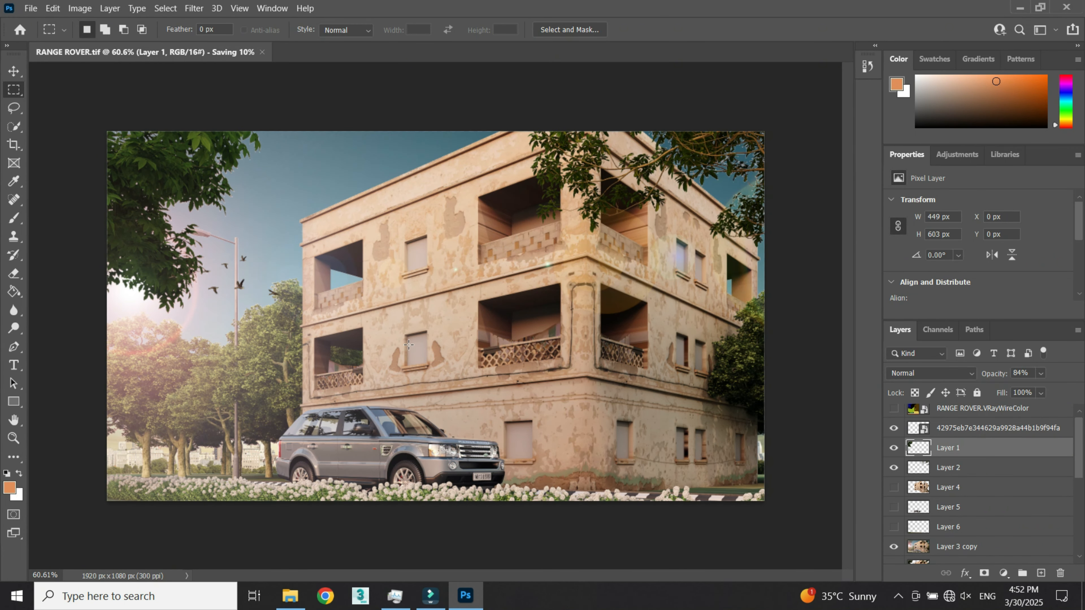
# - Save a JPEG version named RANGE ROVER in the same folder at quality 12 with the Baseline ("Standard") format
pyautogui.click(32, 8)
pyautogui.click(77, 171)
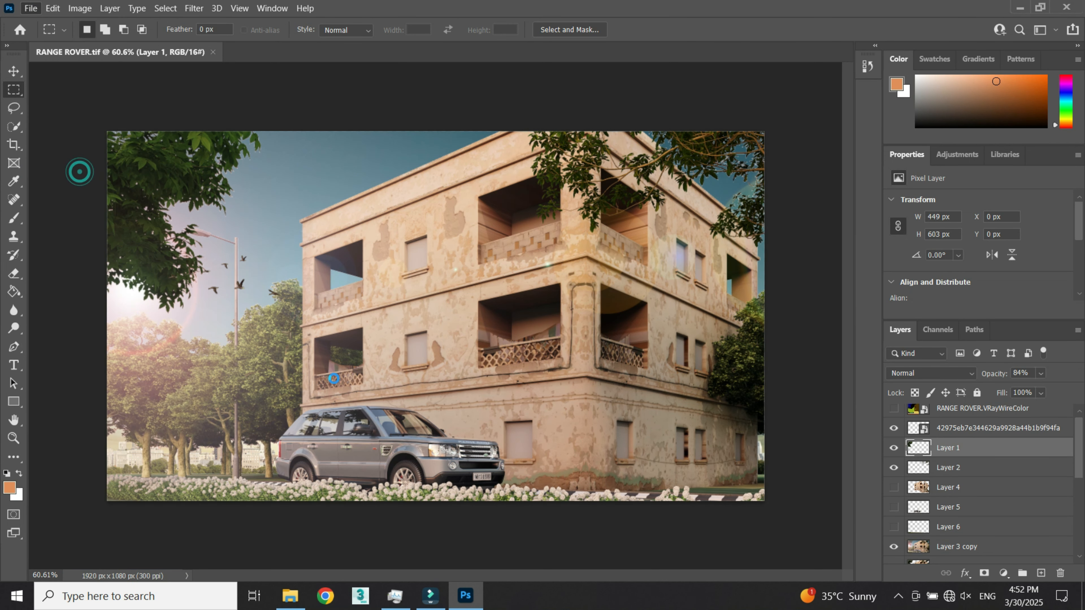
pyautogui.click(244, 320)
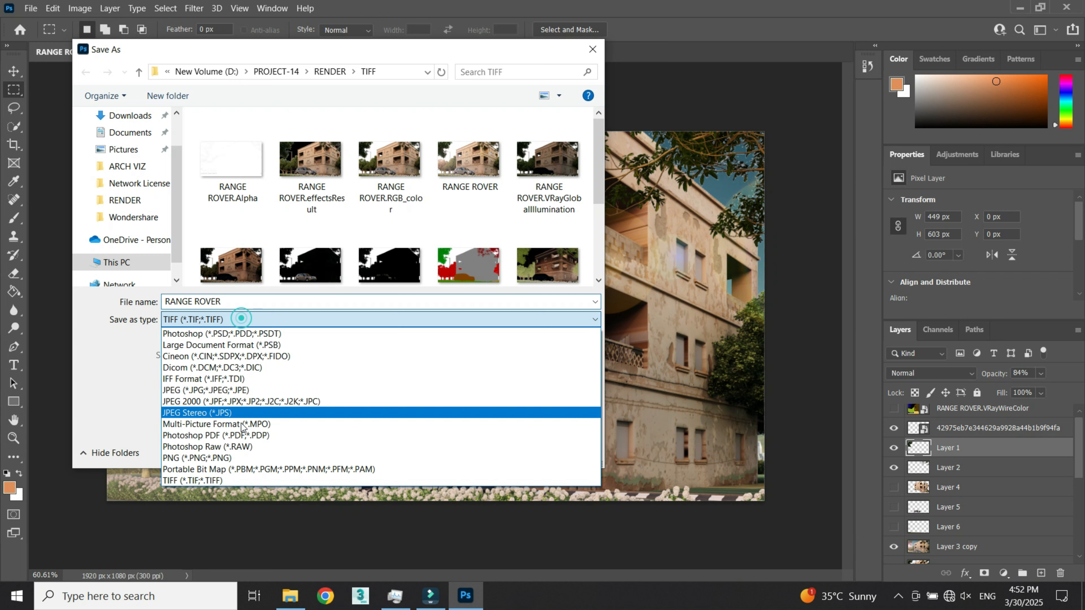
pyautogui.click(240, 387)
pyautogui.click(490, 451)
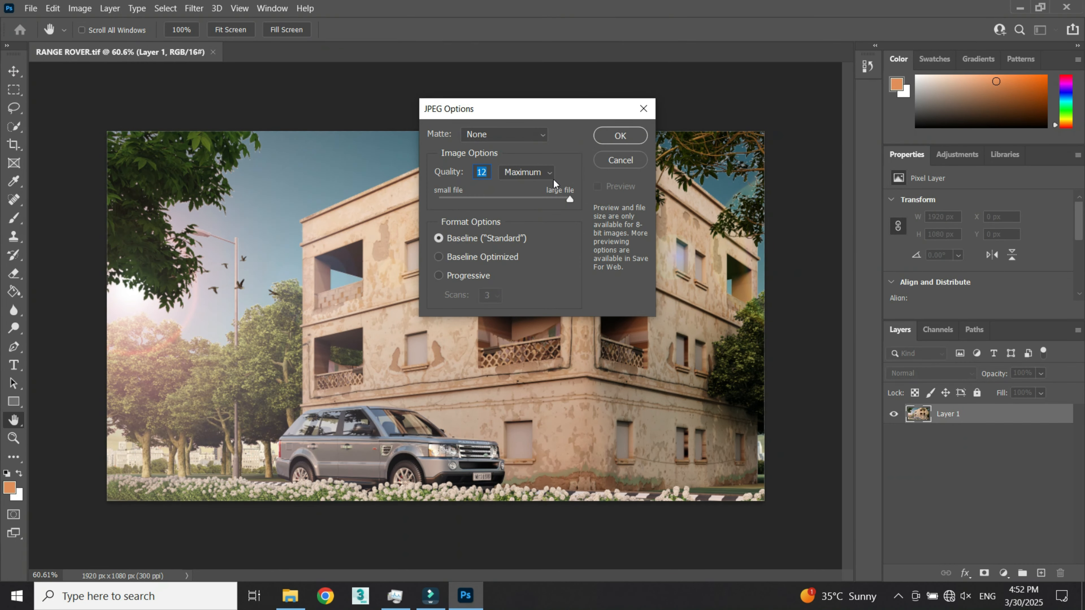
pyautogui.click(620, 136)
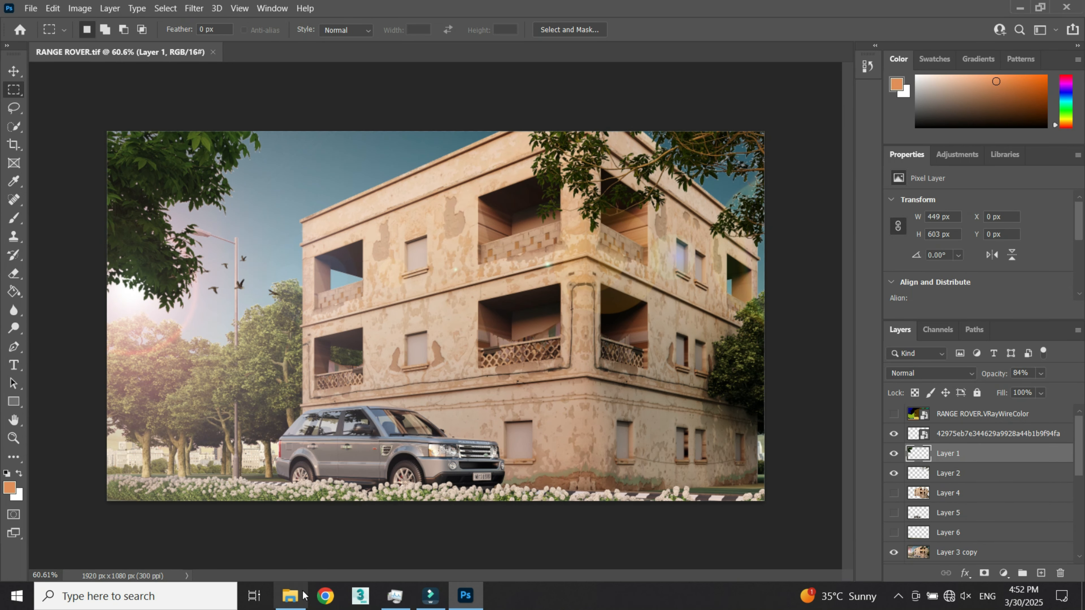
# - Switch to File Explorer, go to the PROJECT-14 > RENDER > TIFF folder and refresh its contents
pyautogui.click(290, 596)
pyautogui.click(734, 405)
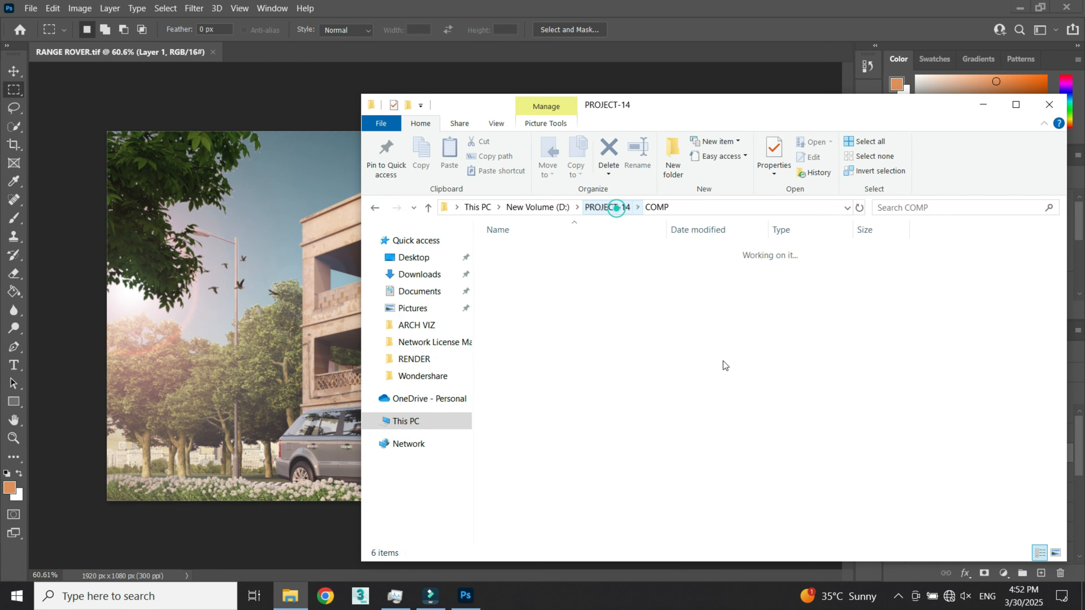
pyautogui.click(616, 209)
pyautogui.click(572, 282)
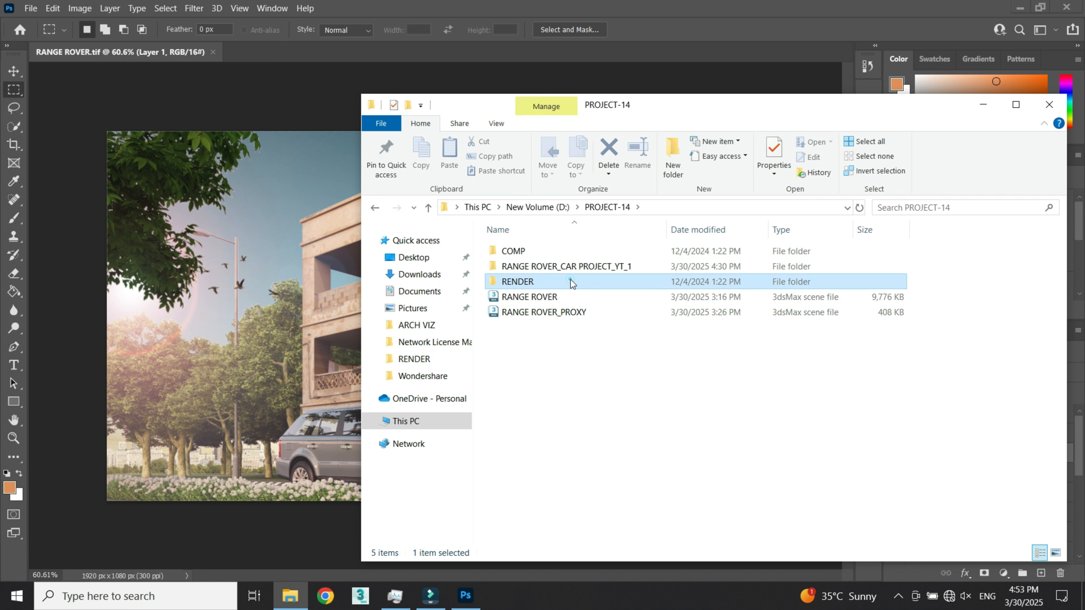
pyautogui.doubleClick(572, 282)
pyautogui.doubleClick(529, 250)
pyautogui.click(737, 476)
pyautogui.click(860, 208)
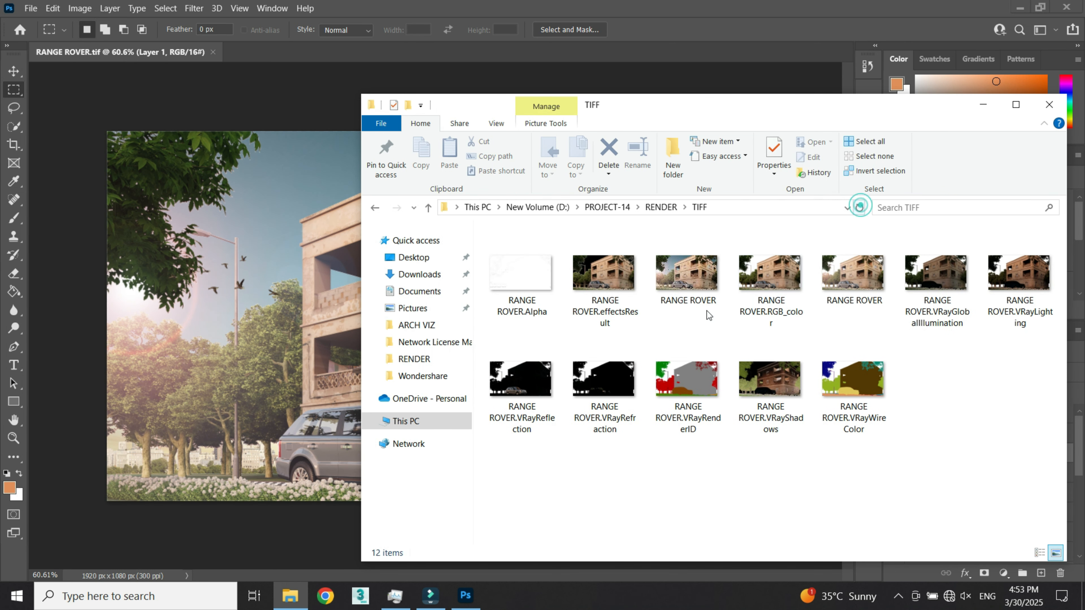
# - Open RANGE ROVER.jpg in the image viewer and maximize it to examine the final render
pyautogui.click(704, 290)
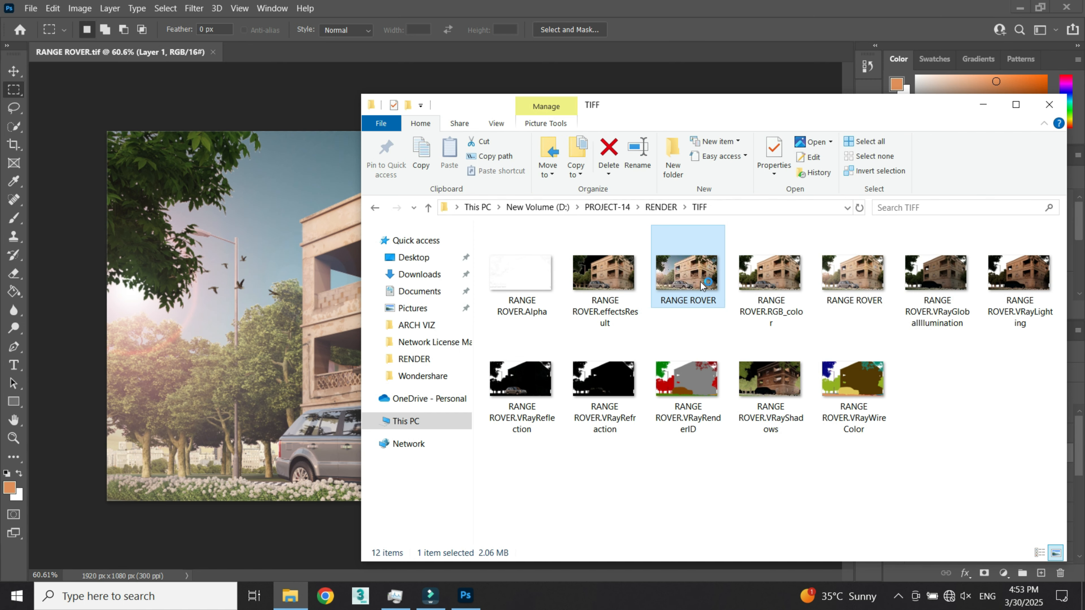
pyautogui.doubleClick(703, 286)
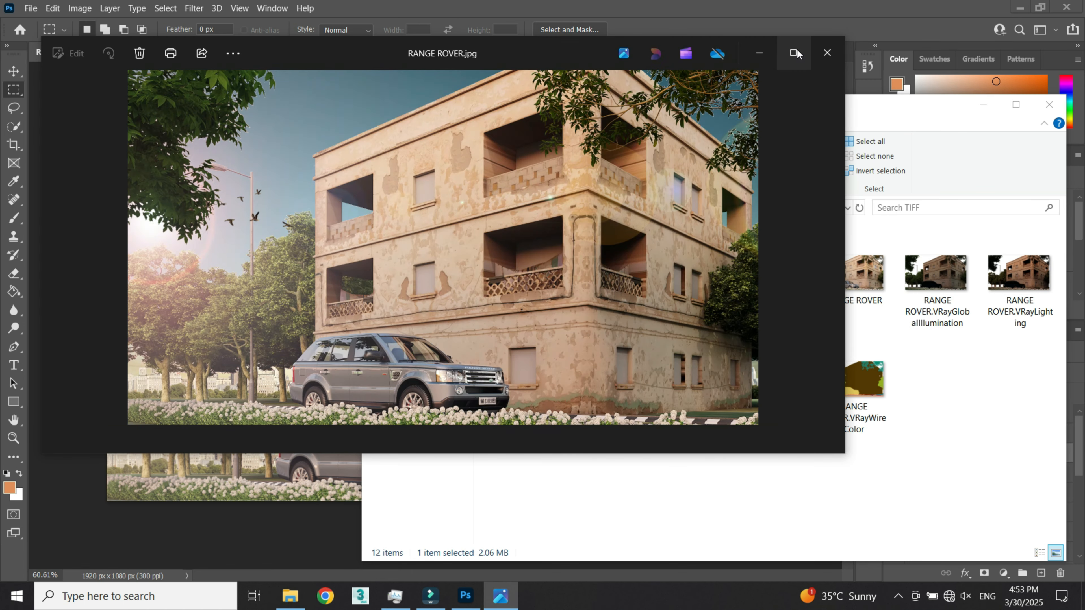
pyautogui.click(794, 53)
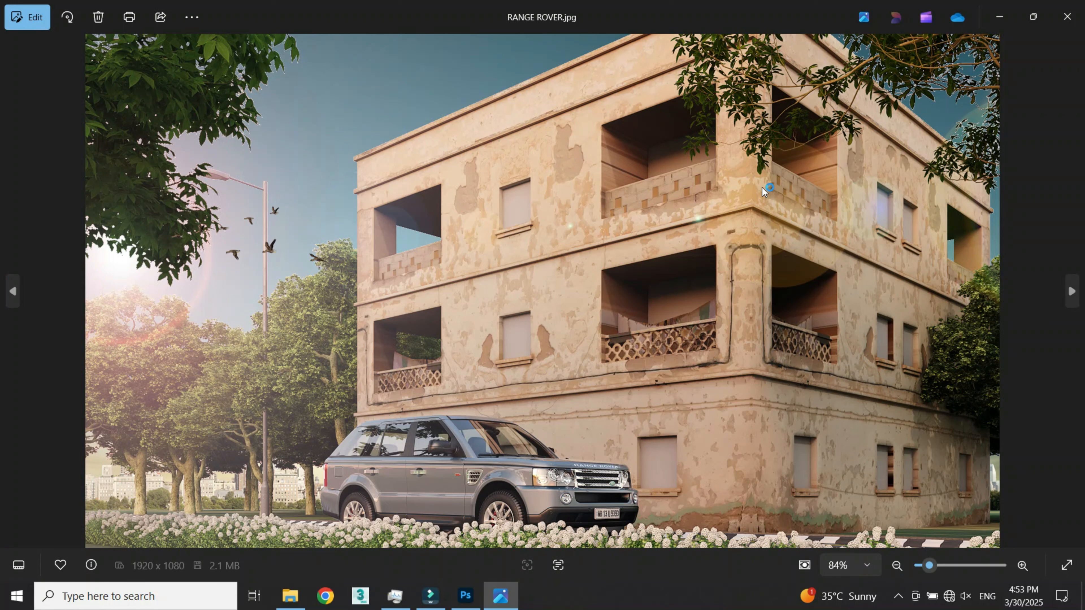